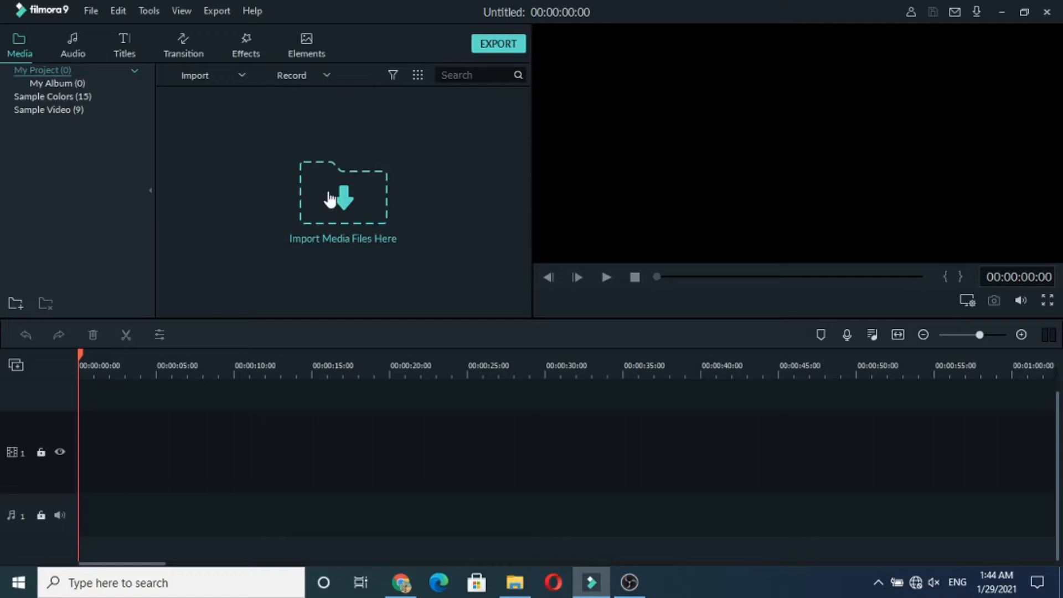
# - Import the "kurulus osman episode 43 trailer 2" video from the Video folder in Downloads, with a proxy file created for it
pyautogui.doubleClick(244, 158)
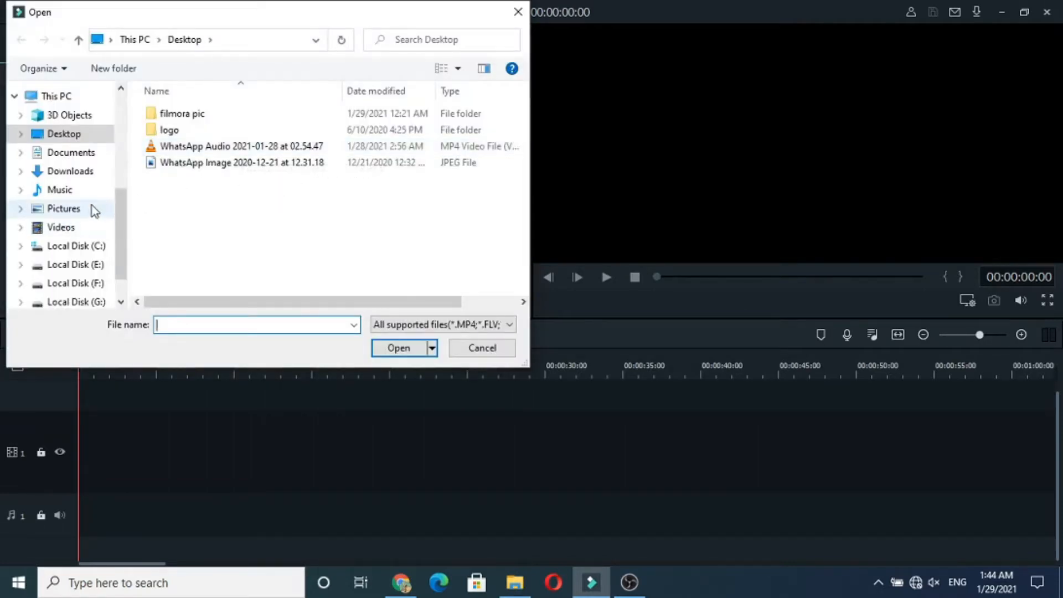
pyautogui.click(84, 176)
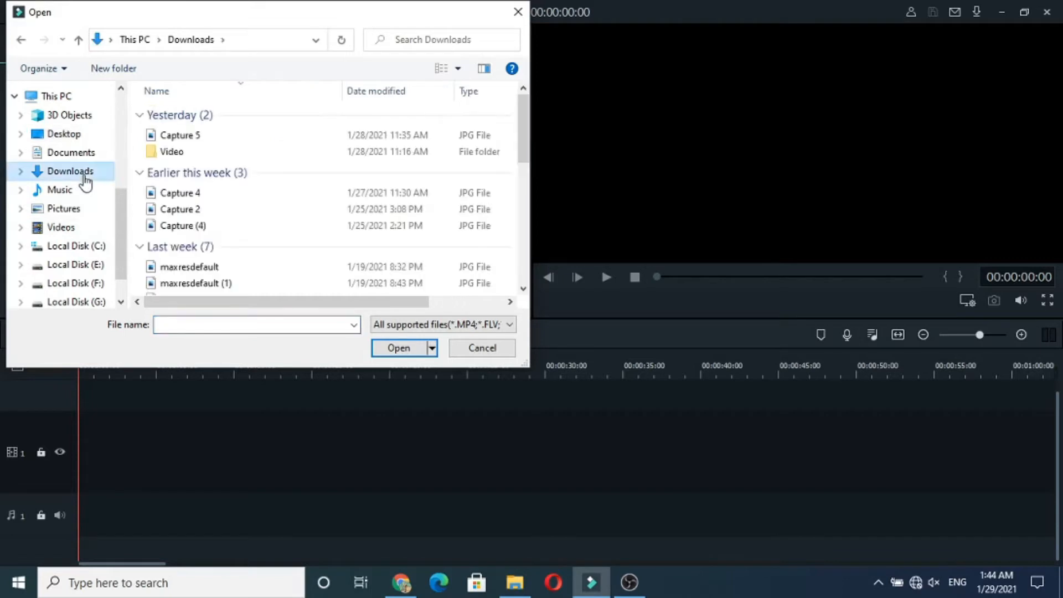
pyautogui.doubleClick(215, 153)
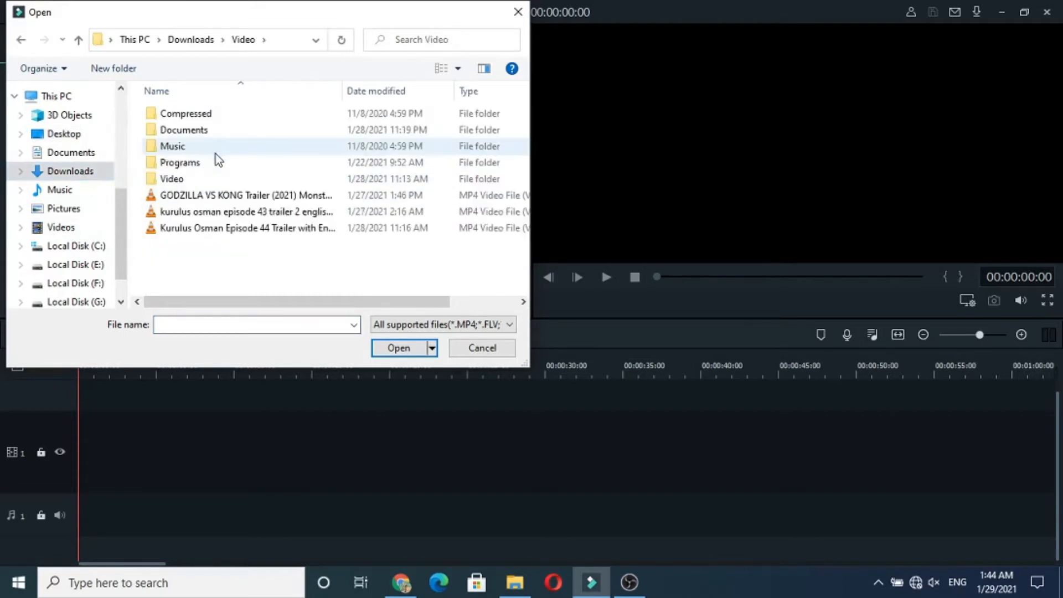
pyautogui.click(244, 211)
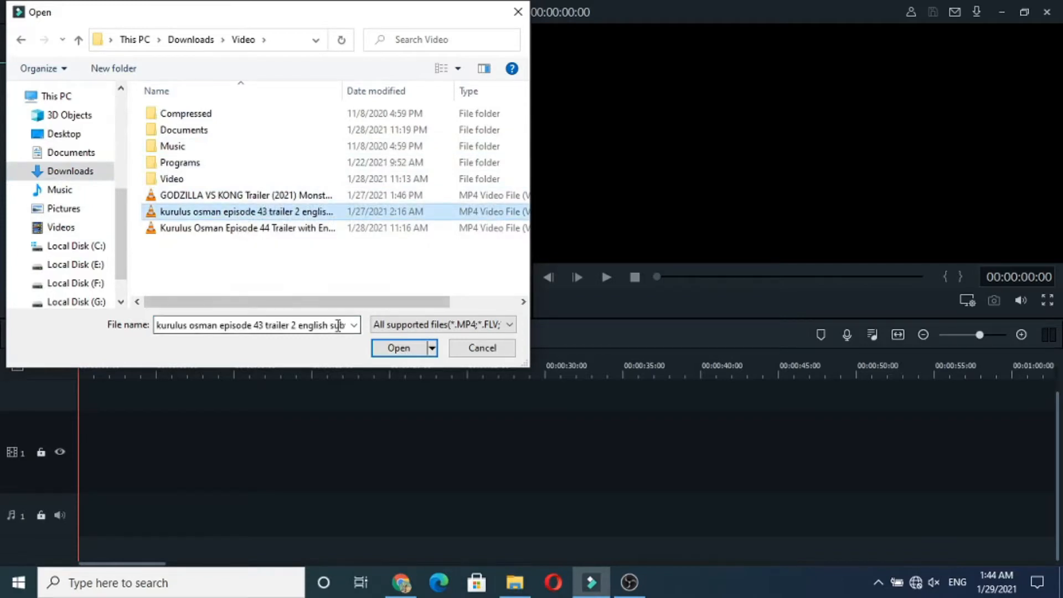
pyautogui.click(386, 349)
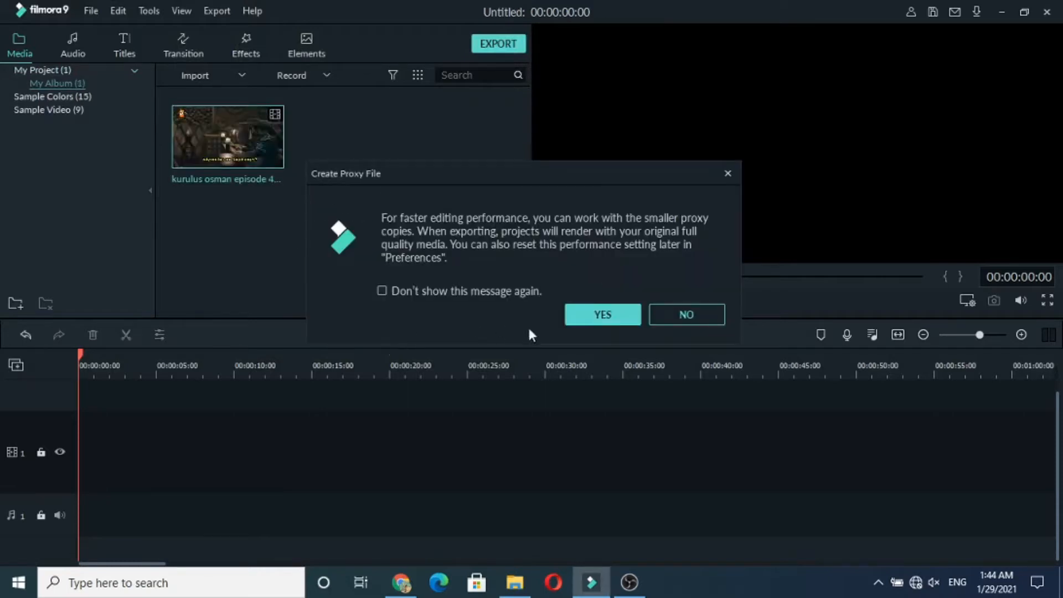
pyautogui.click(589, 315)
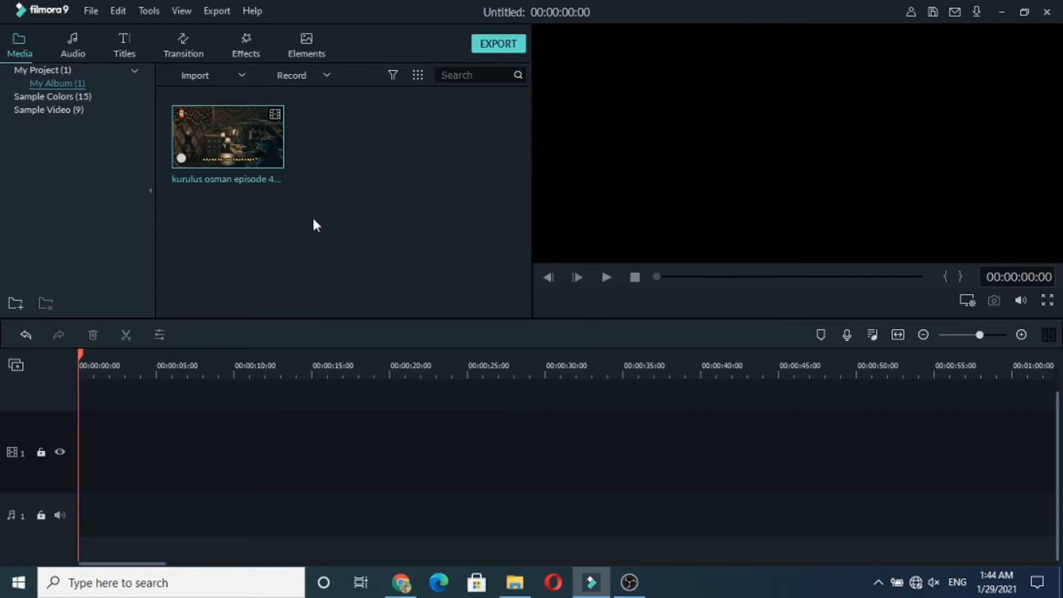
# - Place the imported trailer at the start of video track 1, matching the project settings to the media
pyautogui.moveTo(228, 136); pyautogui.dragTo(63, 443)
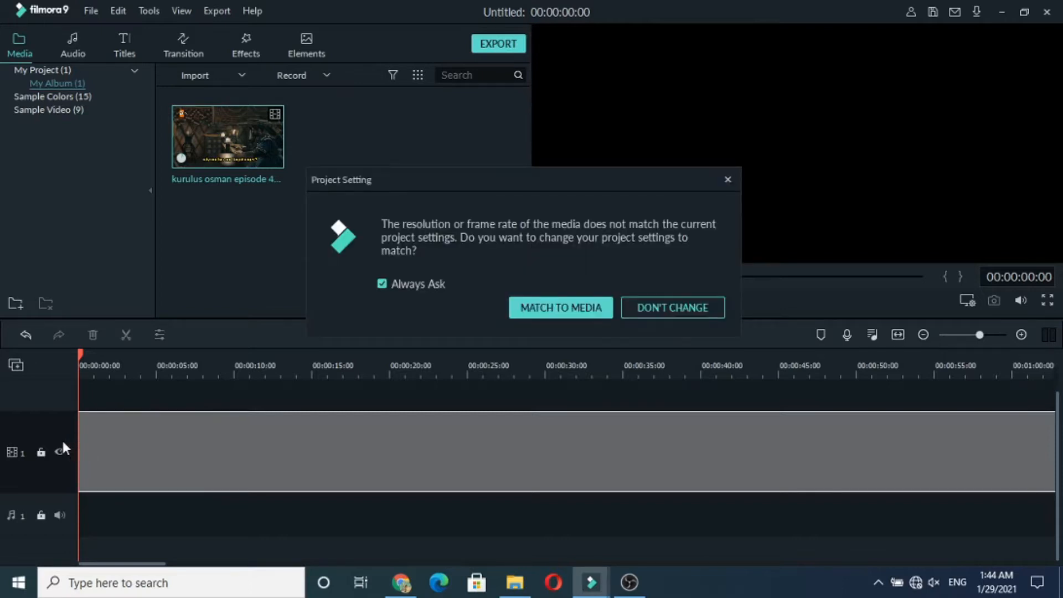
pyautogui.click(566, 306)
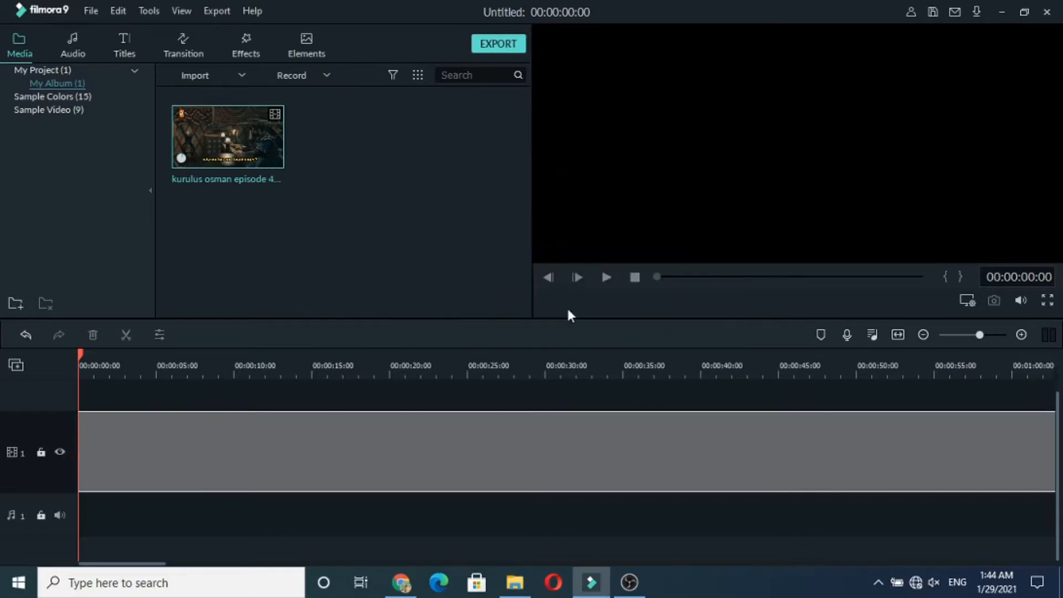
# - Preview the trailer from the start with the system sound unmuted and its volume lowered, pausing at about 00:00:09:29
pyautogui.press('space')
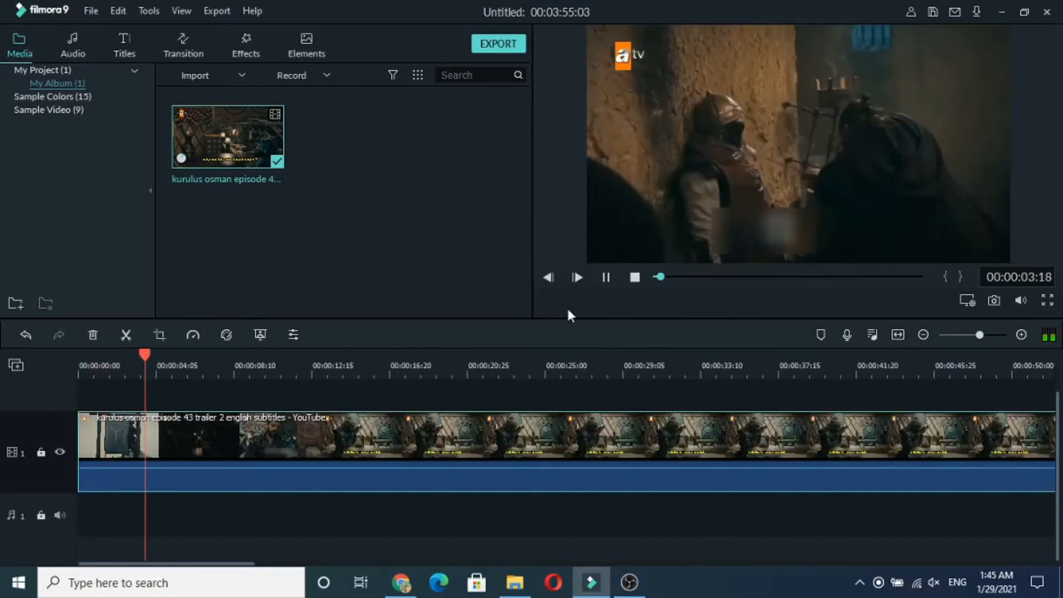
pyautogui.press('XF86AudioMute')
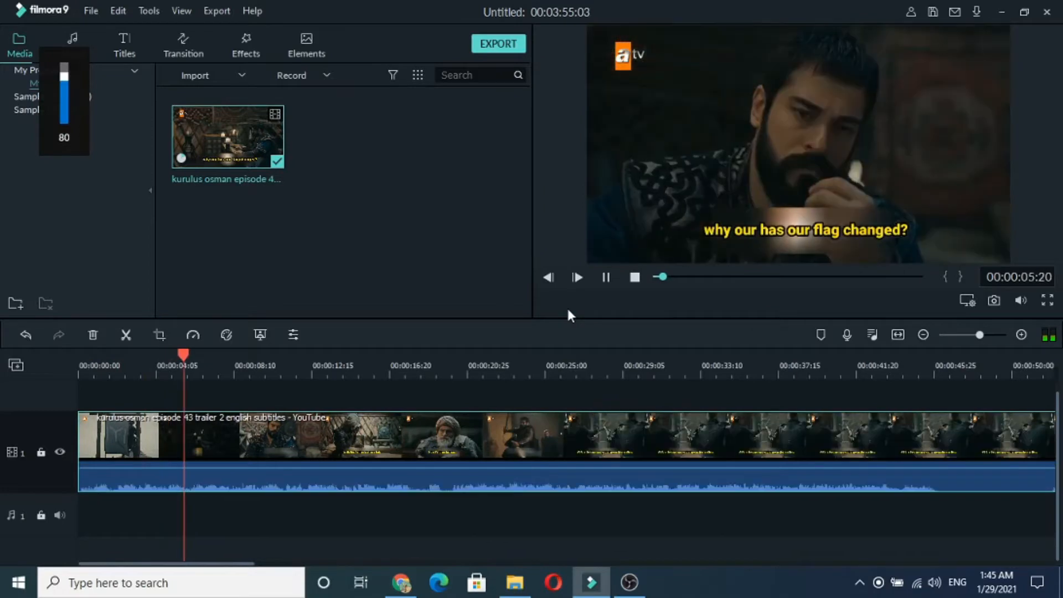
pyautogui.press('XF86AudioLowerVolume')
pyautogui.press('XF86AudioLowerVolume')
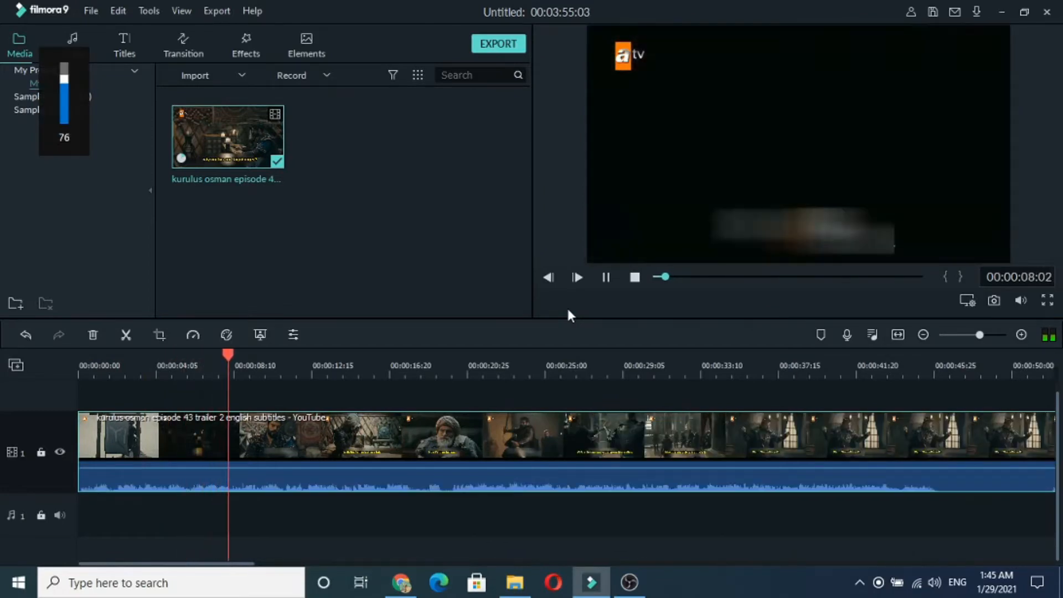
pyautogui.press('XF86AudioLowerVolume')
pyautogui.press('XF86AudioLowerVolume')
pyautogui.press('XF86AudioLowerVolume')
pyautogui.press('XF86AudioLowerVolume')
pyautogui.press('XF86AudioLowerVolume')
pyautogui.press('XF86AudioLowerVolume')
pyautogui.press('XF86AudioLowerVolume')
pyautogui.press('XF86AudioLowerVolume')
pyautogui.press('XF86AudioLowerVolume')
pyautogui.press('XF86AudioLowerVolume')
pyautogui.press('XF86AudioLowerVolume')
pyautogui.press('XF86AudioLowerVolume')
pyautogui.press('XF86AudioLowerVolume')
pyautogui.press('XF86AudioLowerVolume')
pyautogui.press('XF86AudioLowerVolume')
pyautogui.press('XF86AudioLowerVolume')
pyautogui.press('XF86AudioLowerVolume')
pyautogui.press('XF86AudioLowerVolume')
pyautogui.press('XF86AudioLowerVolume')
pyautogui.press('XF86AudioLowerVolume')
pyautogui.press('space')
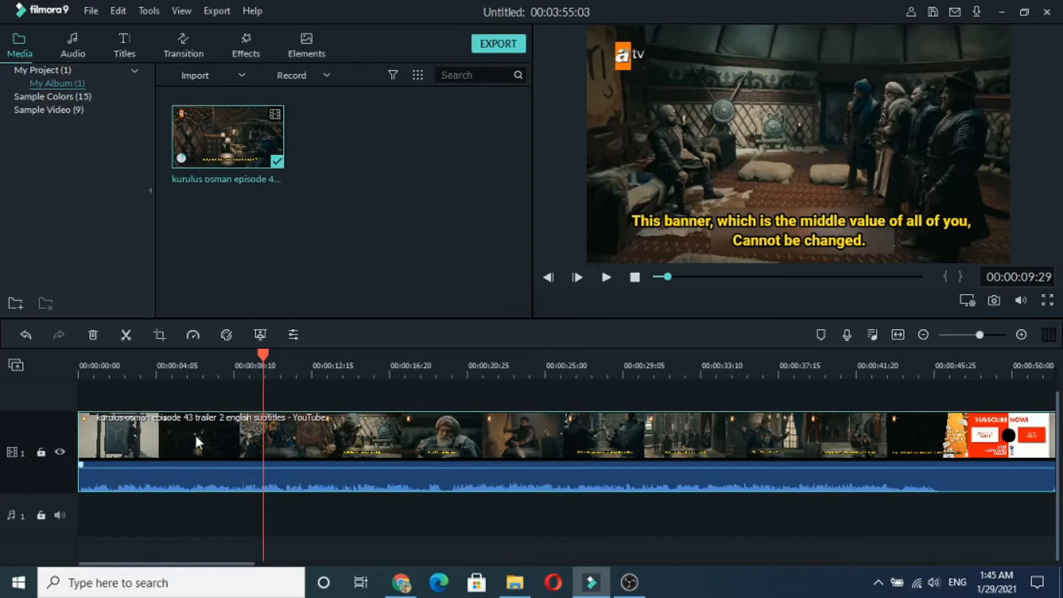
# - Try splitting the clip at the playhead and deleting the section before it, and undo both edits
pyautogui.click(126, 338)
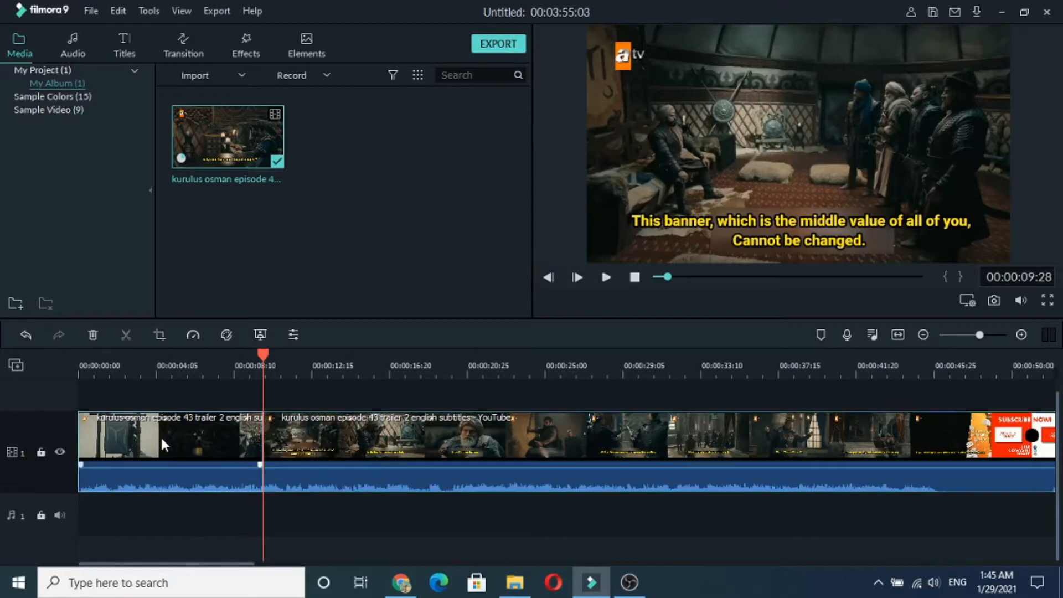
pyautogui.click(94, 332)
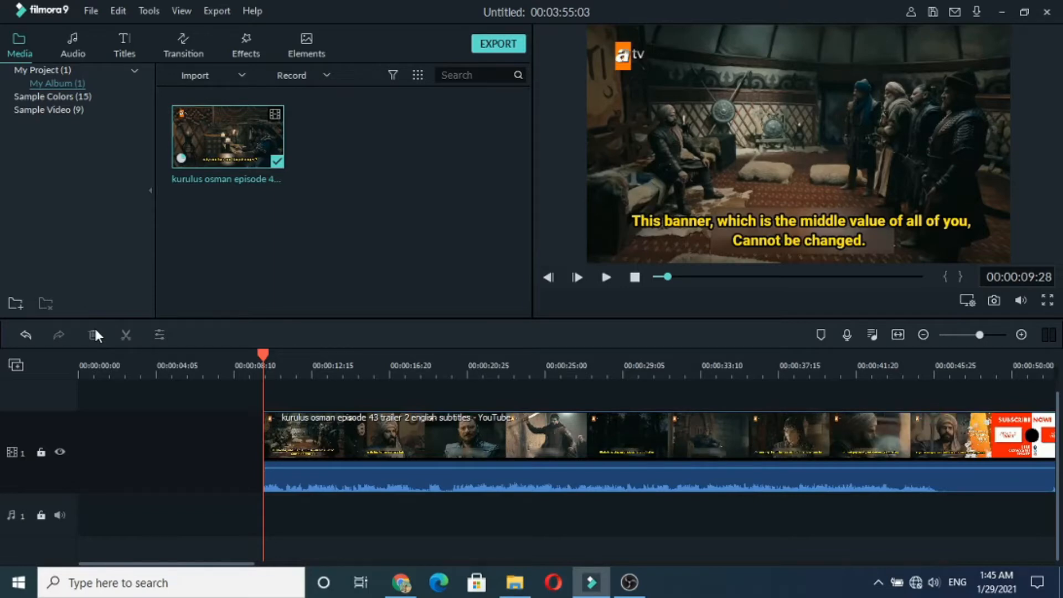
pyautogui.hotkey('ctrl', 'z')
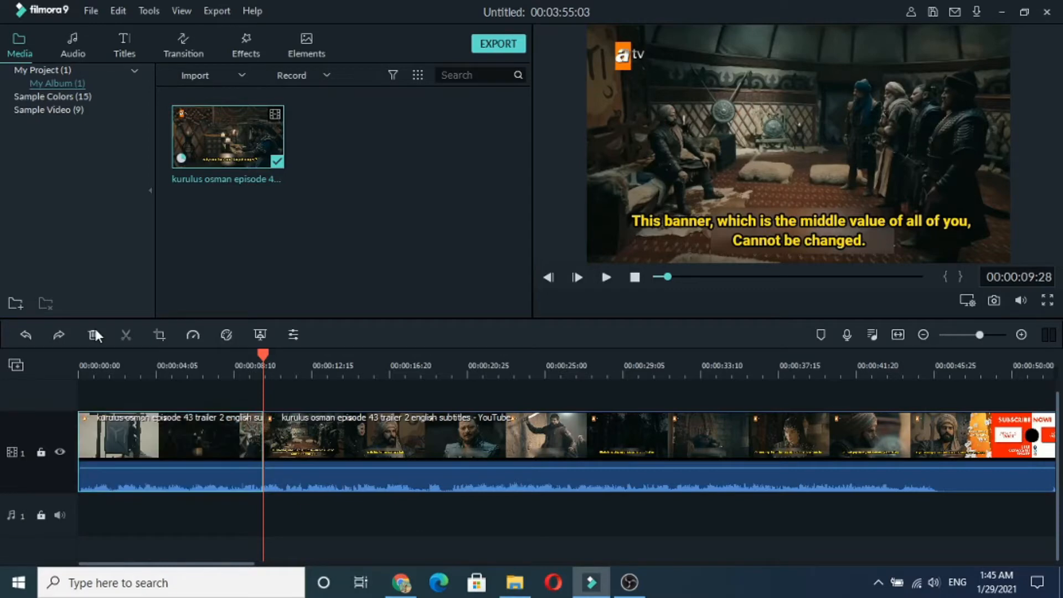
pyautogui.hotkey('ctrl', 'z')
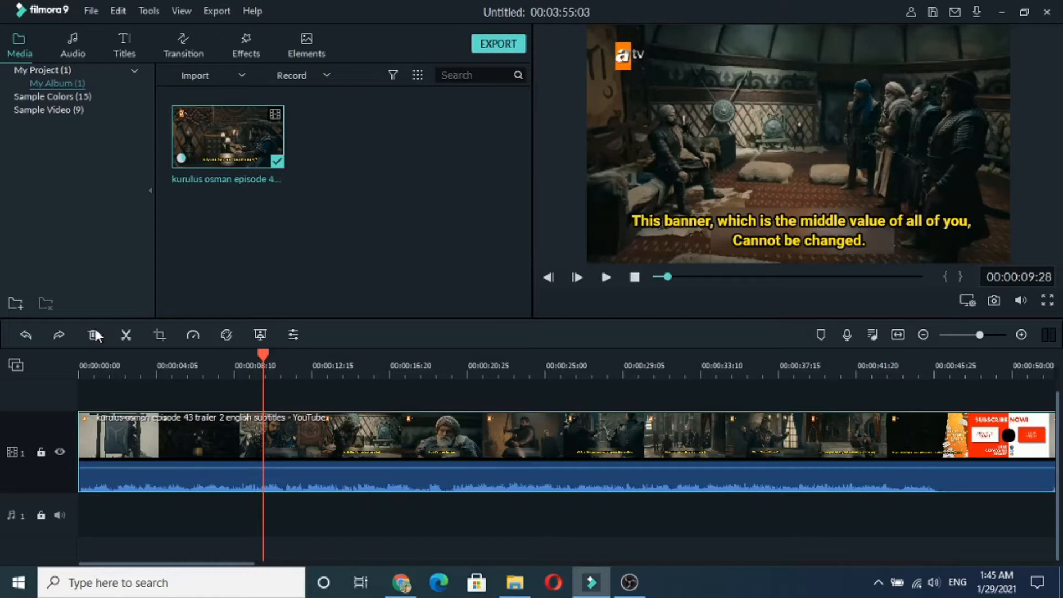
# - Crop the clip to about 1083 x 609 at the original ratio, cutting away its upper corners
pyautogui.click(160, 335)
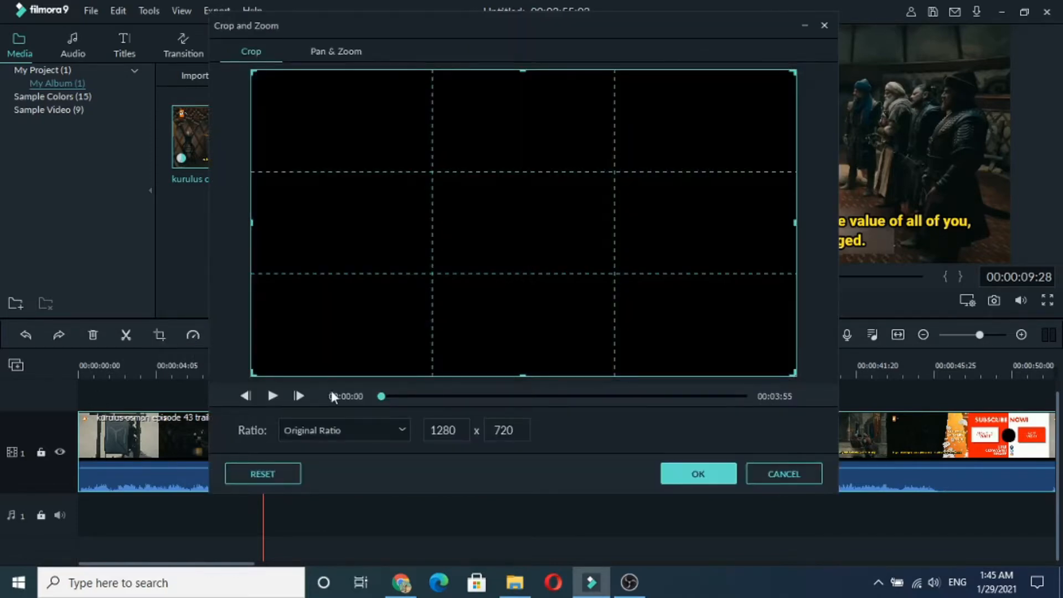
pyautogui.click(400, 432)
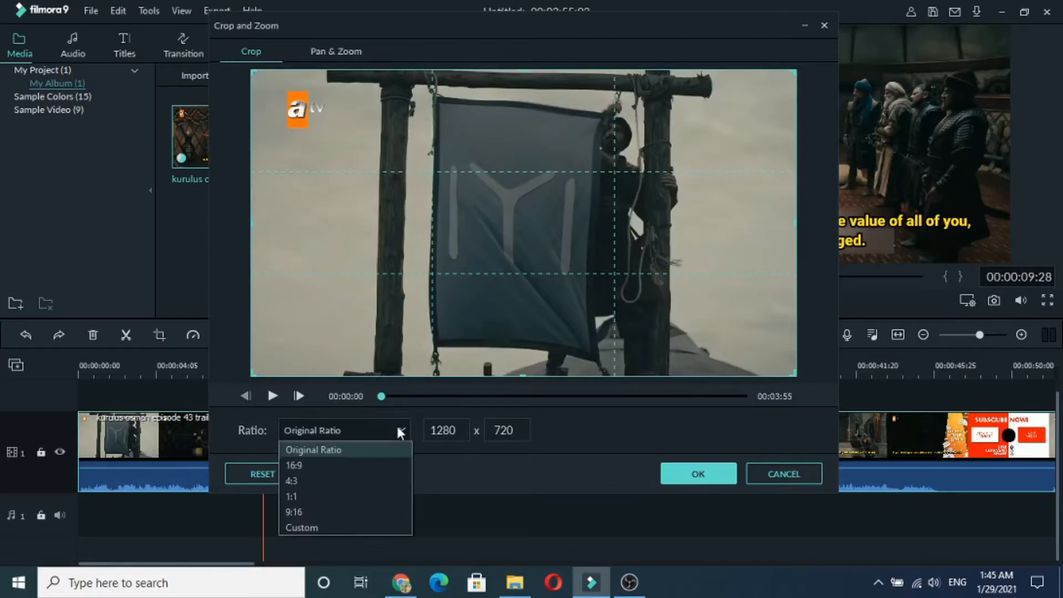
pyautogui.click(364, 545)
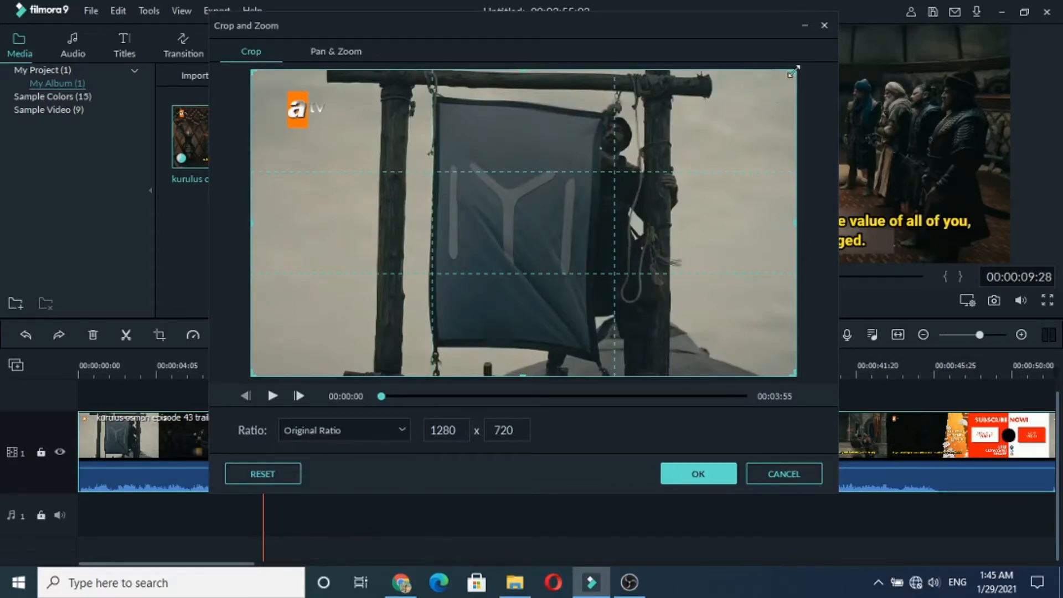
pyautogui.moveTo(793, 71); pyautogui.dragTo(765, 127)
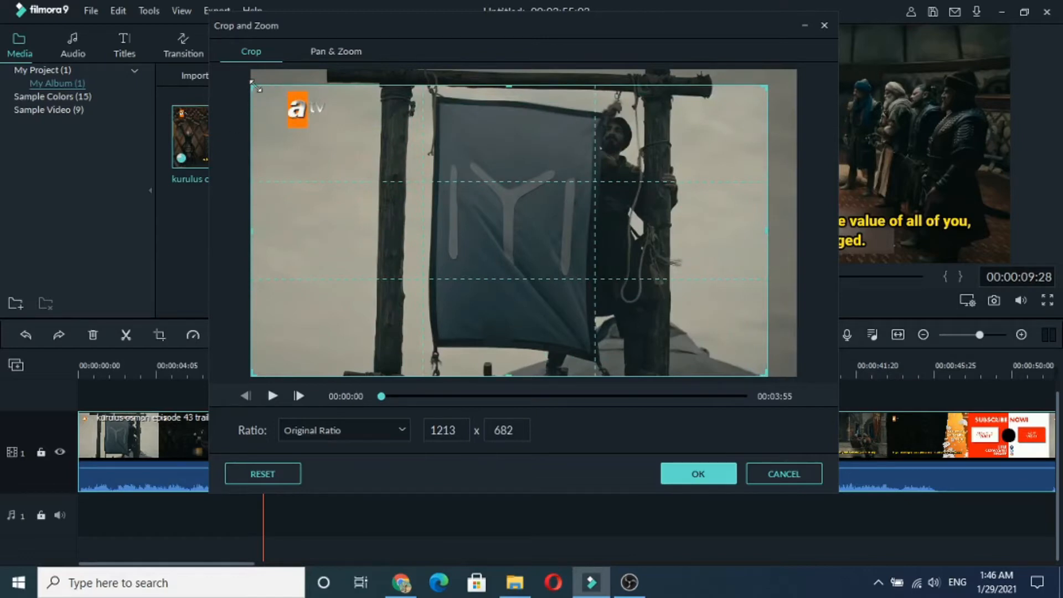
pyautogui.moveTo(250, 87); pyautogui.dragTo(308, 117)
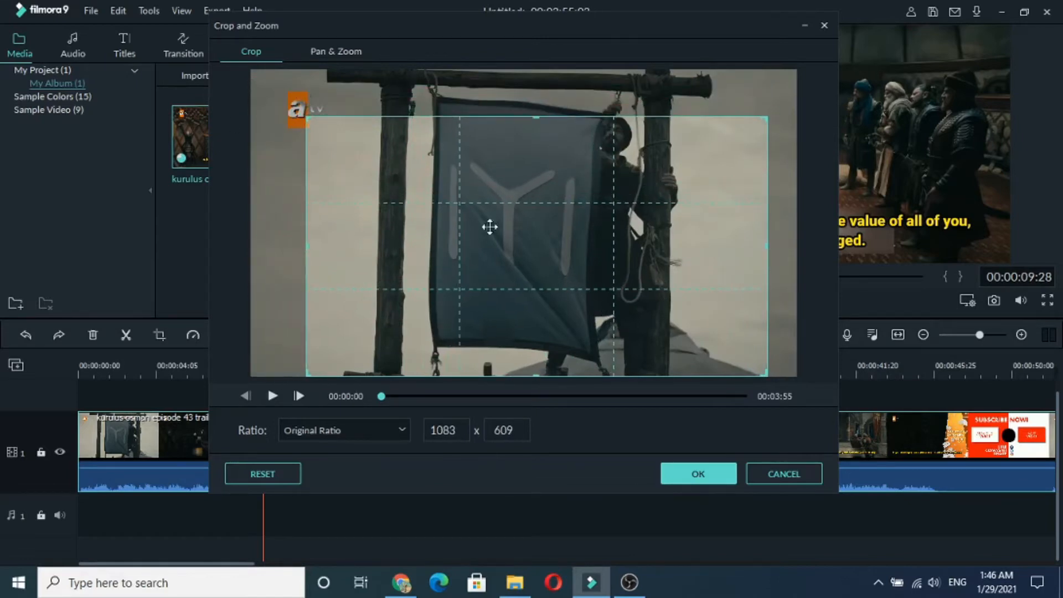
pyautogui.click(697, 472)
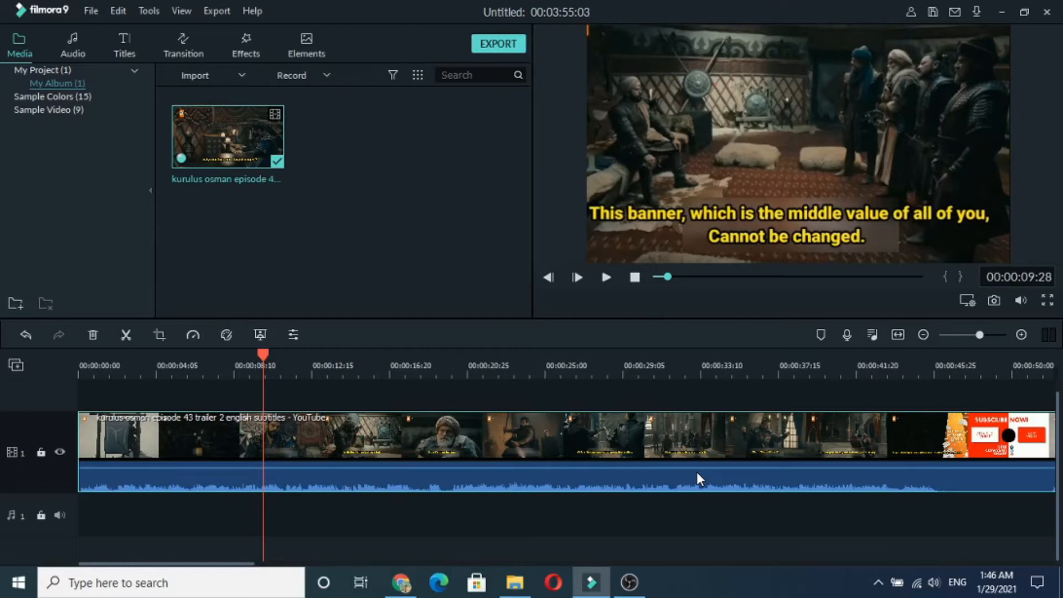
# - Undo the crop and the clip's placement on the timeline
pyautogui.hotkey('ctrl', 'z')
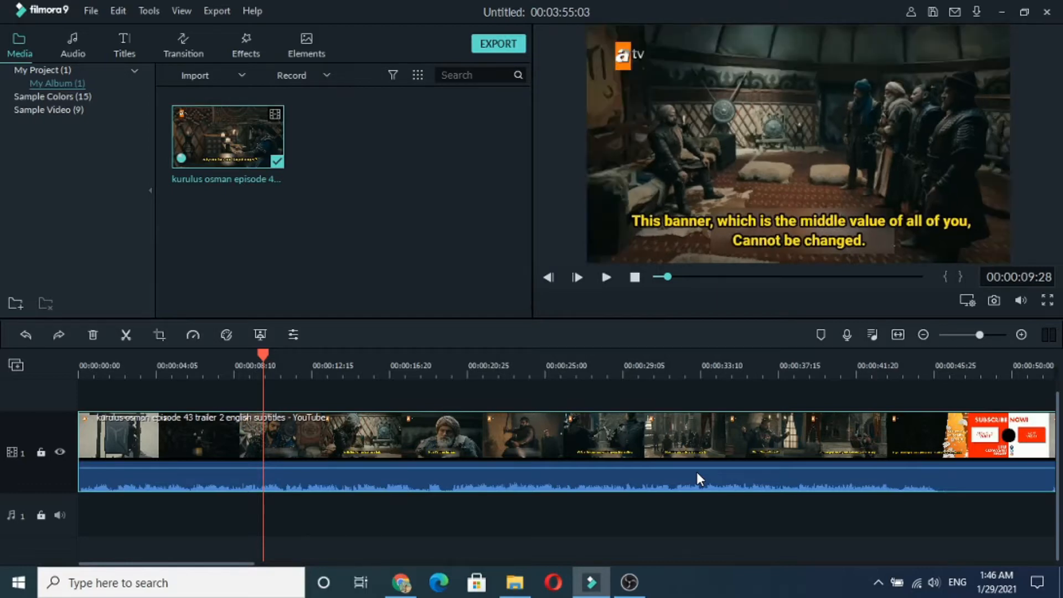
pyautogui.hotkey('ctrl', 'z')
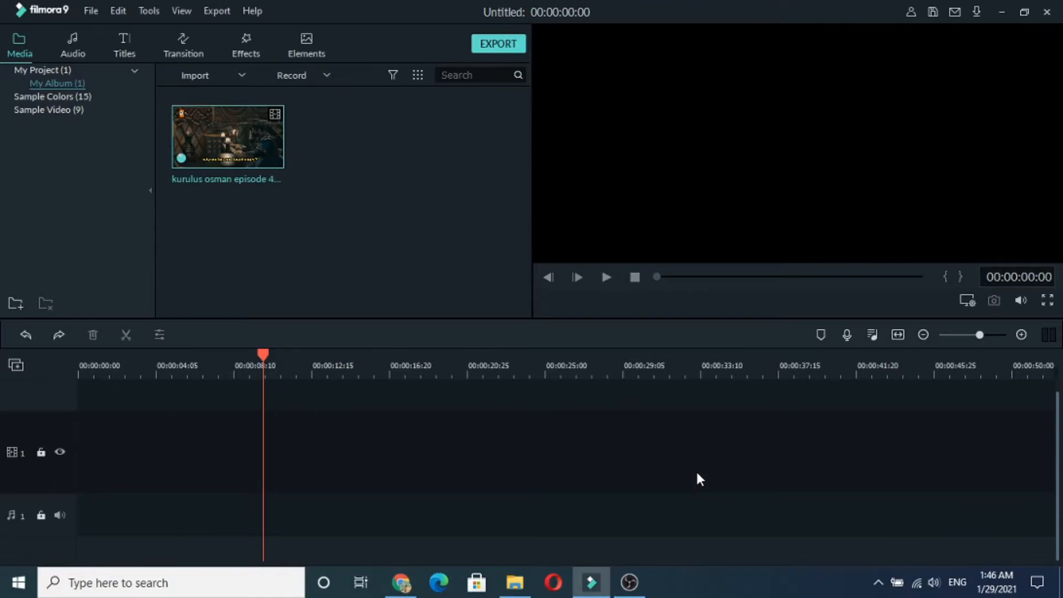
# - Add the trailer from the media library to video track 1 again, matching the project settings to the media
pyautogui.moveTo(272, 143); pyautogui.dragTo(48, 457)
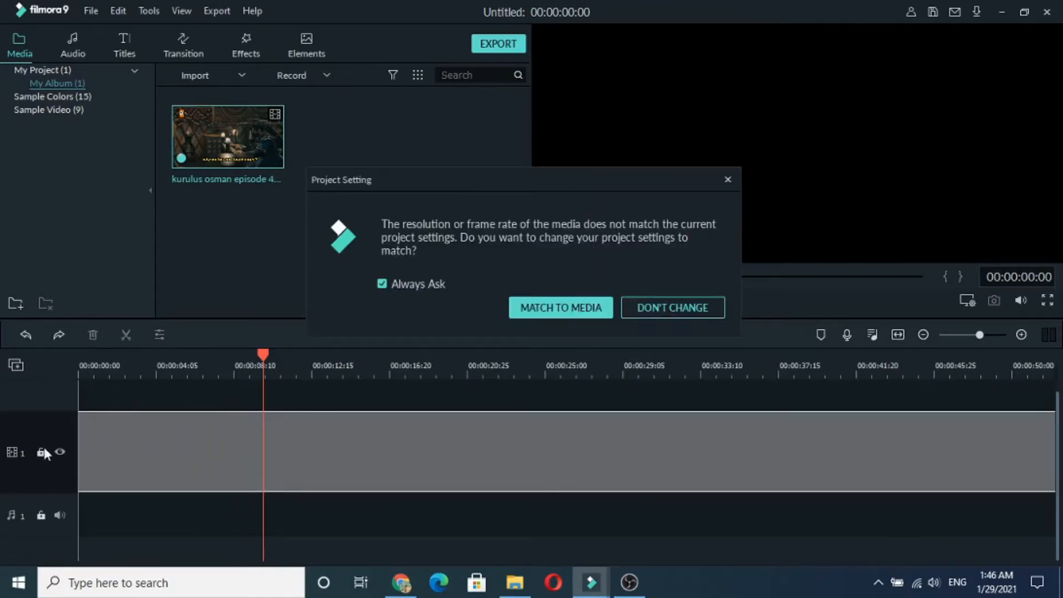
pyautogui.click(556, 302)
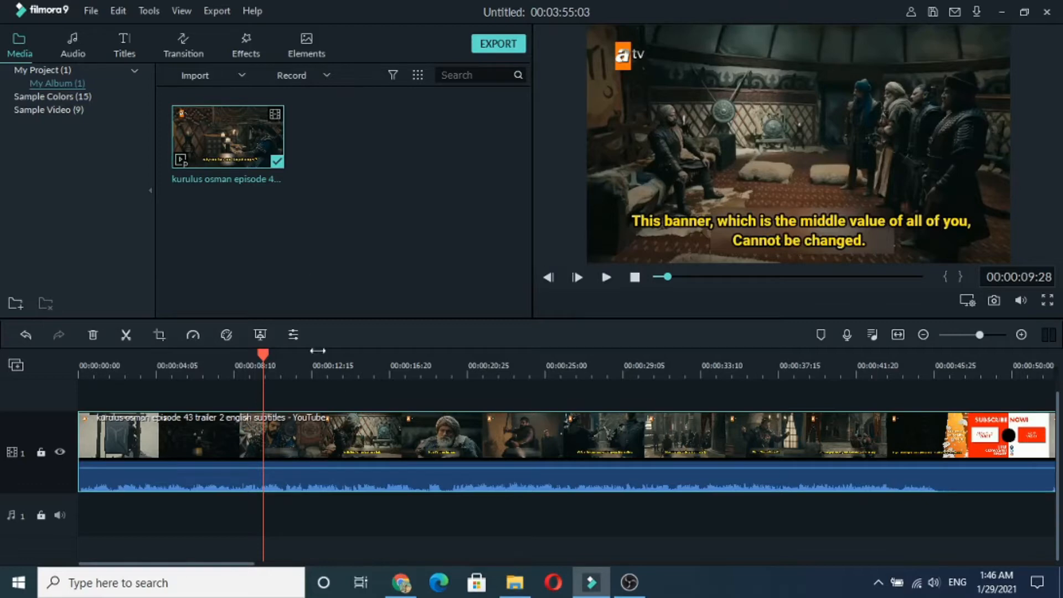
# - Detach the audio from the trailer clip and delete the detached audio from audio track 1
pyautogui.rightClick(345, 448)
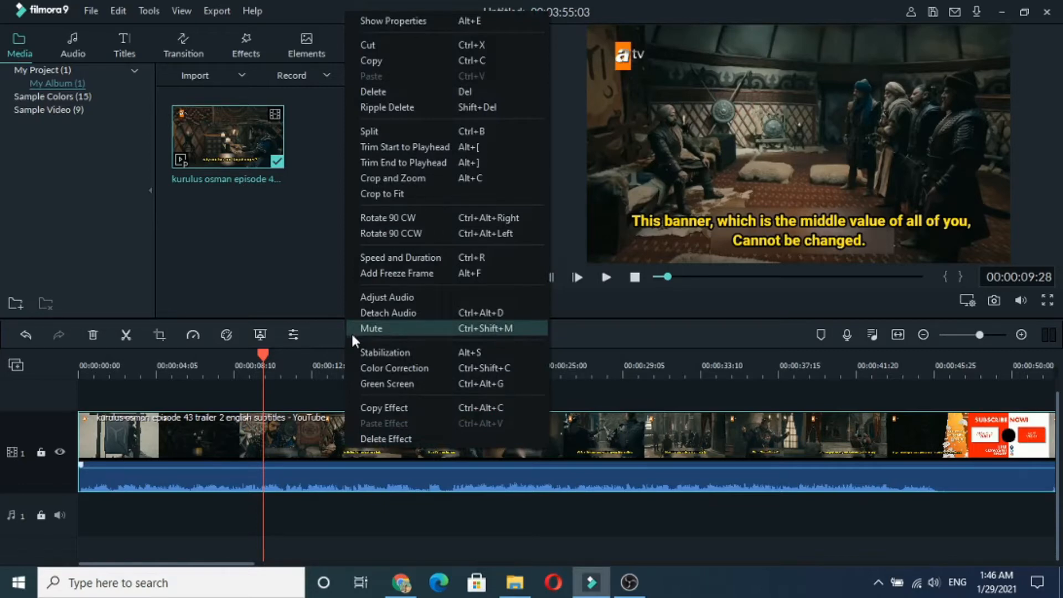
pyautogui.rightClick(320, 436)
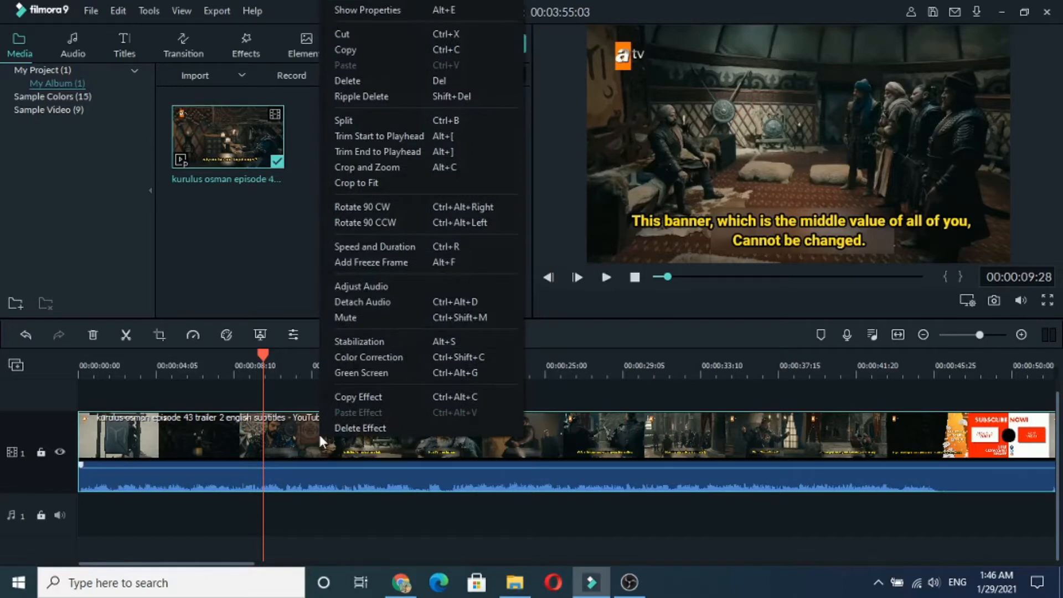
pyautogui.click(384, 303)
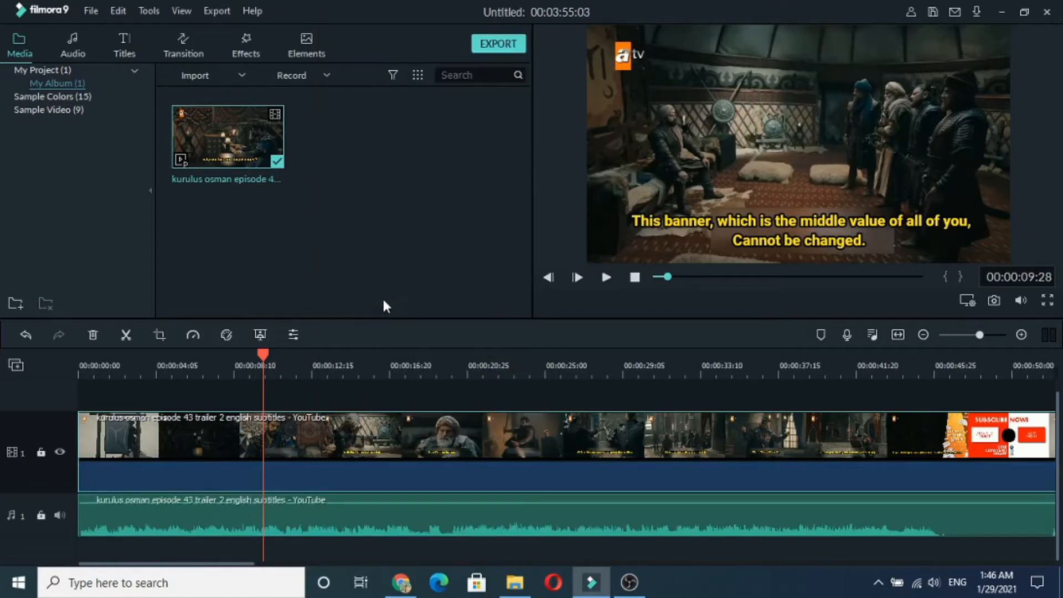
pyautogui.rightClick(423, 498)
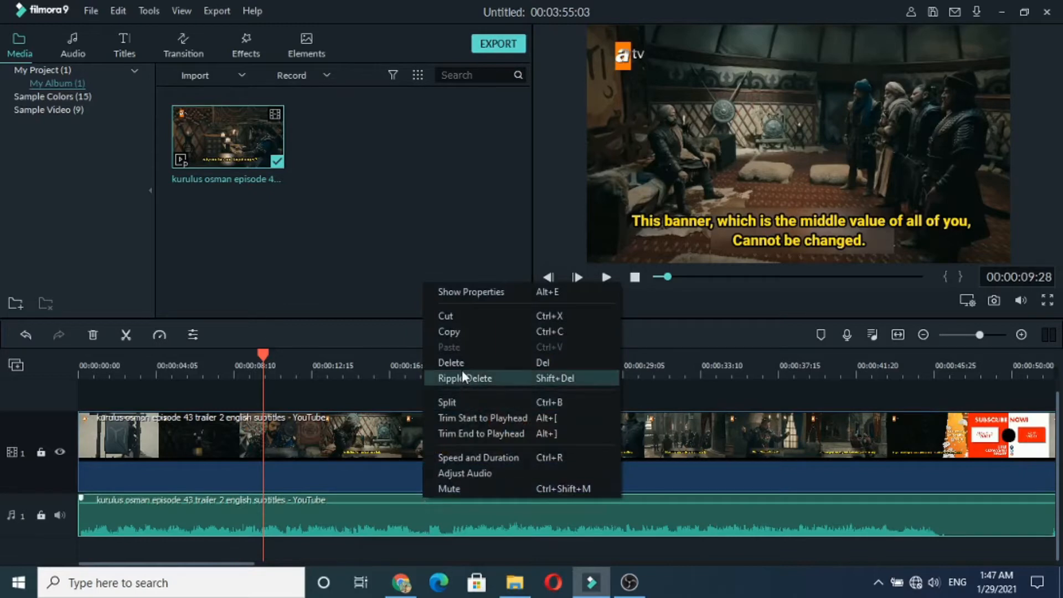
pyautogui.click(462, 364)
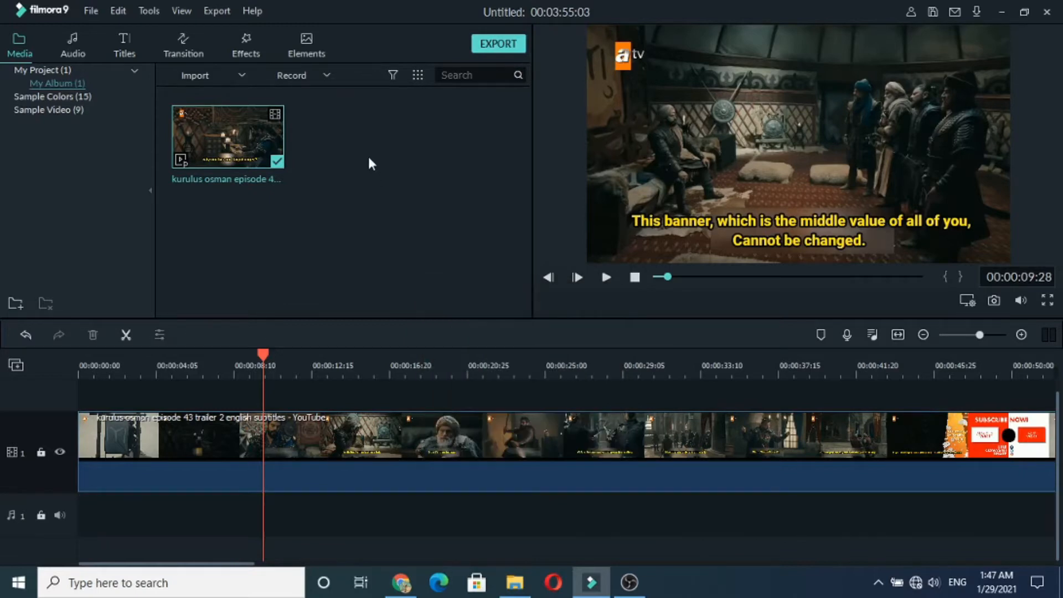
# - Import the Let_s_Go_Home MP3 from the Downloads folder into the media library
pyautogui.rightClick(341, 139)
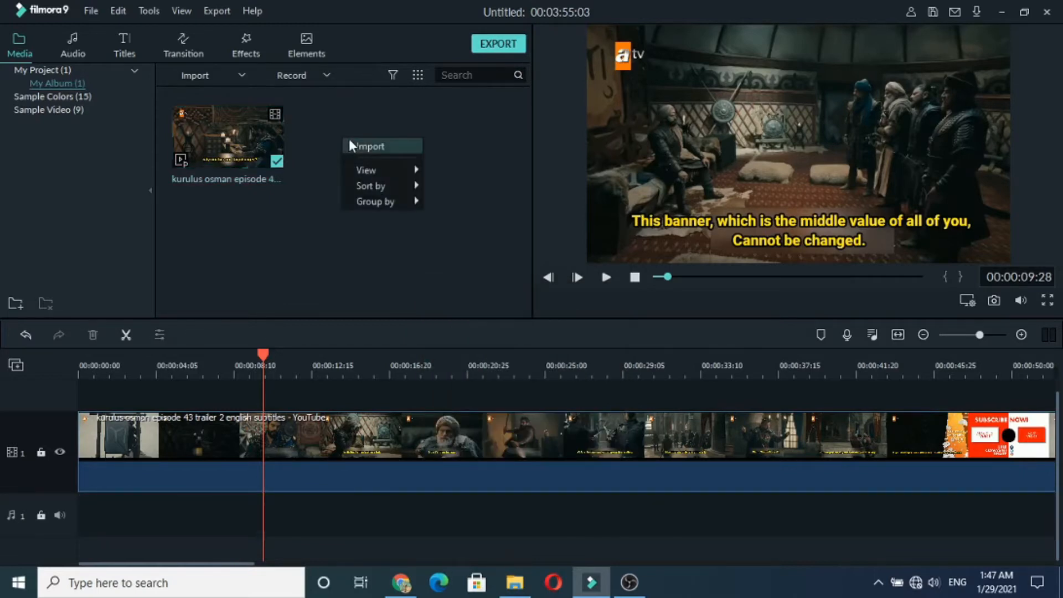
pyautogui.click(358, 145)
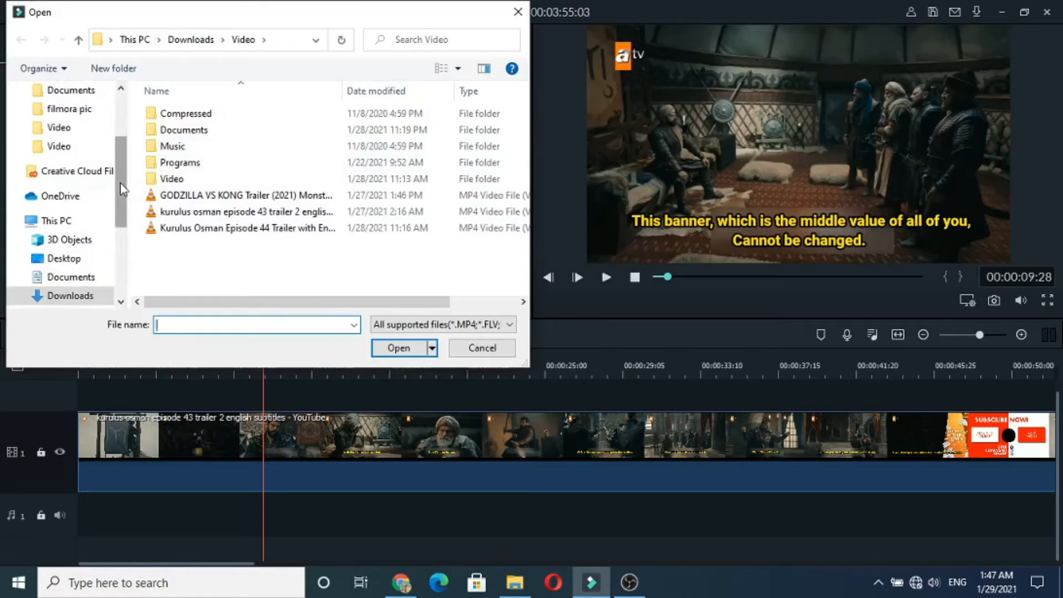
pyautogui.moveTo(120, 182); pyautogui.dragTo(120, 202)
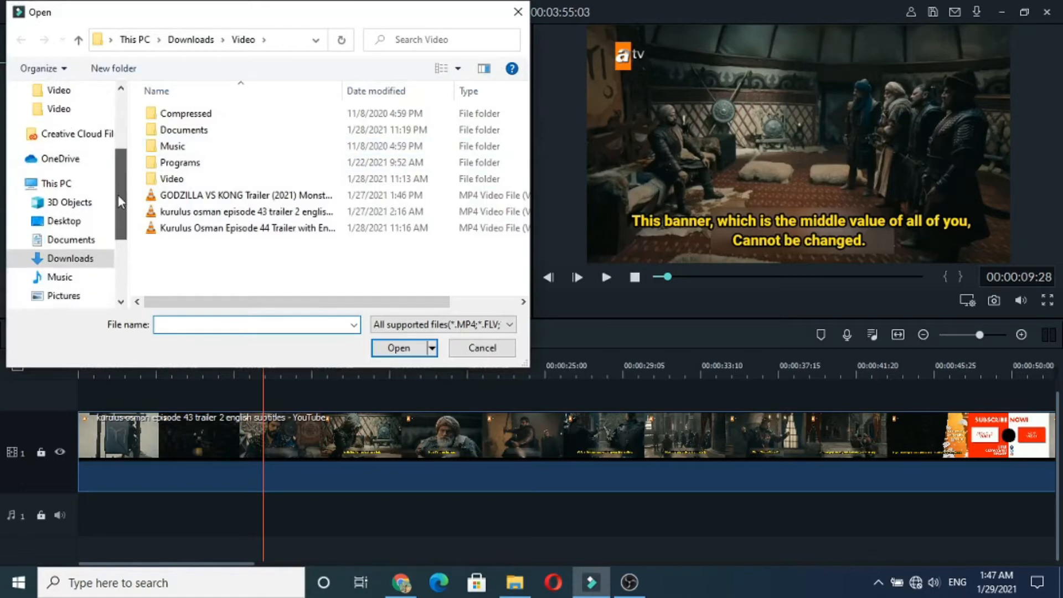
pyautogui.click(83, 265)
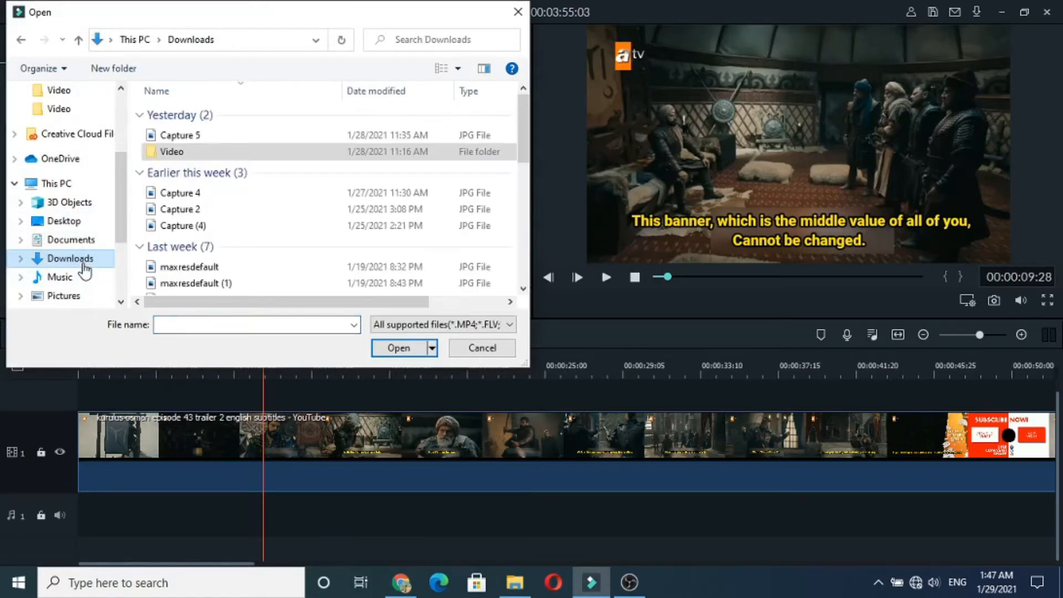
pyautogui.scroll(-1, 121, 170)
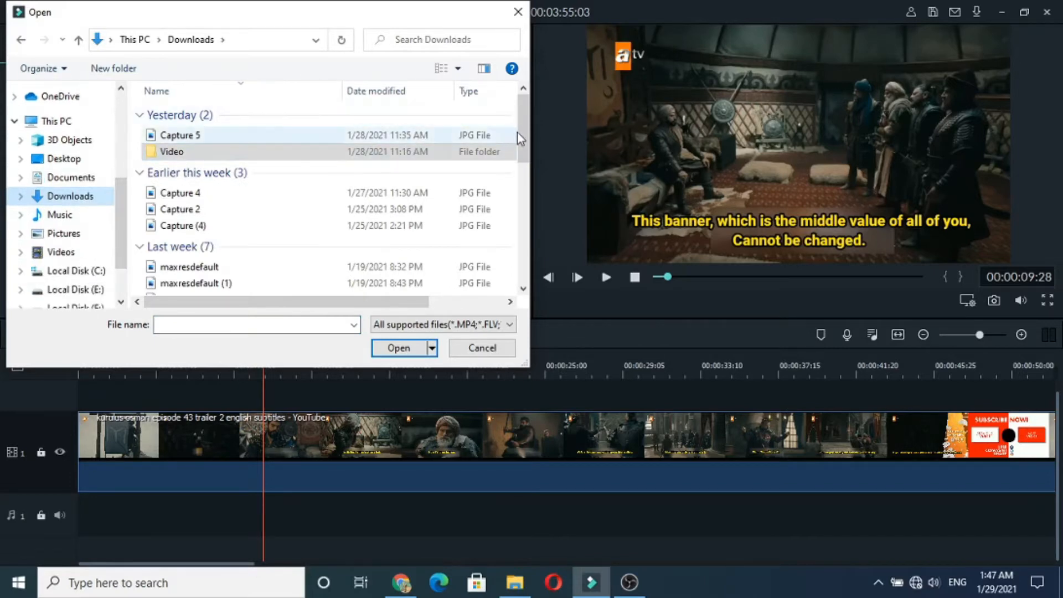
pyautogui.moveTo(522, 134); pyautogui.dragTo(532, 196)
pyautogui.click(391, 233)
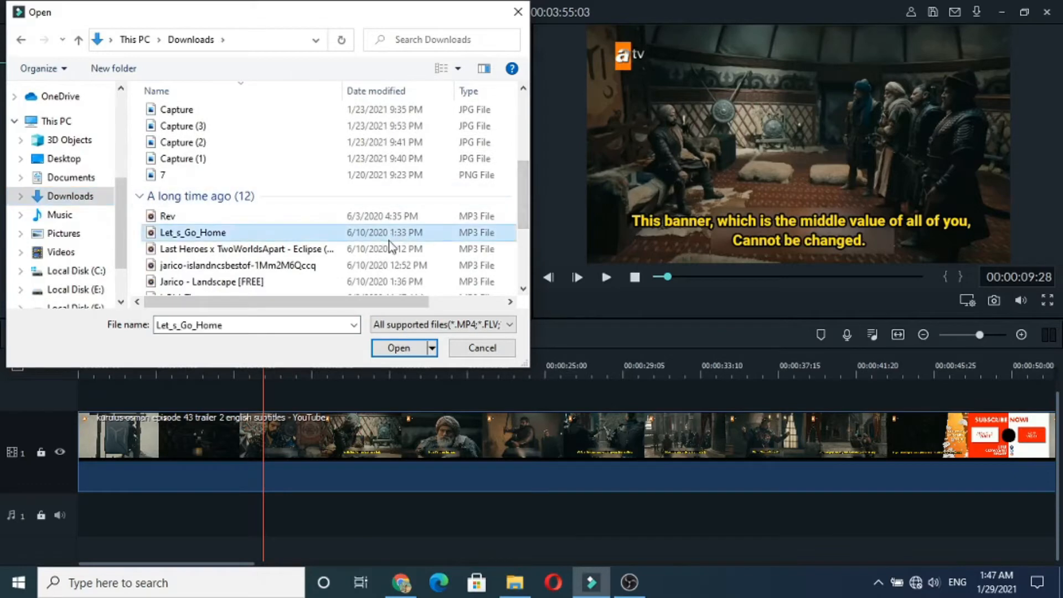
pyautogui.click(406, 347)
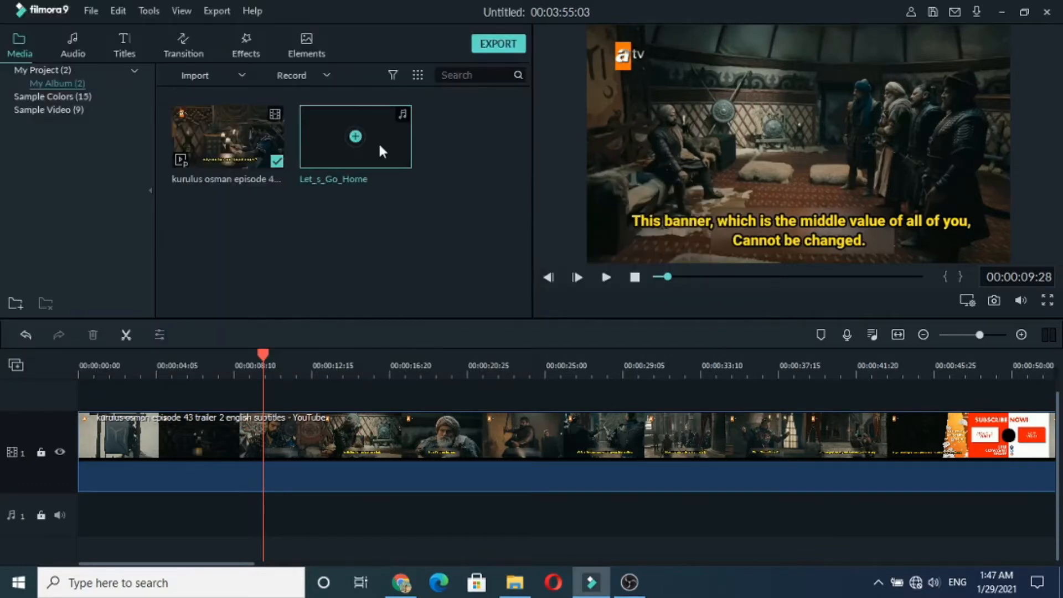
# - Place the Let_s_Go_Home music on audio track 1, preview it with the trailer, and undo the placement
pyautogui.moveTo(378, 142); pyautogui.dragTo(68, 527)
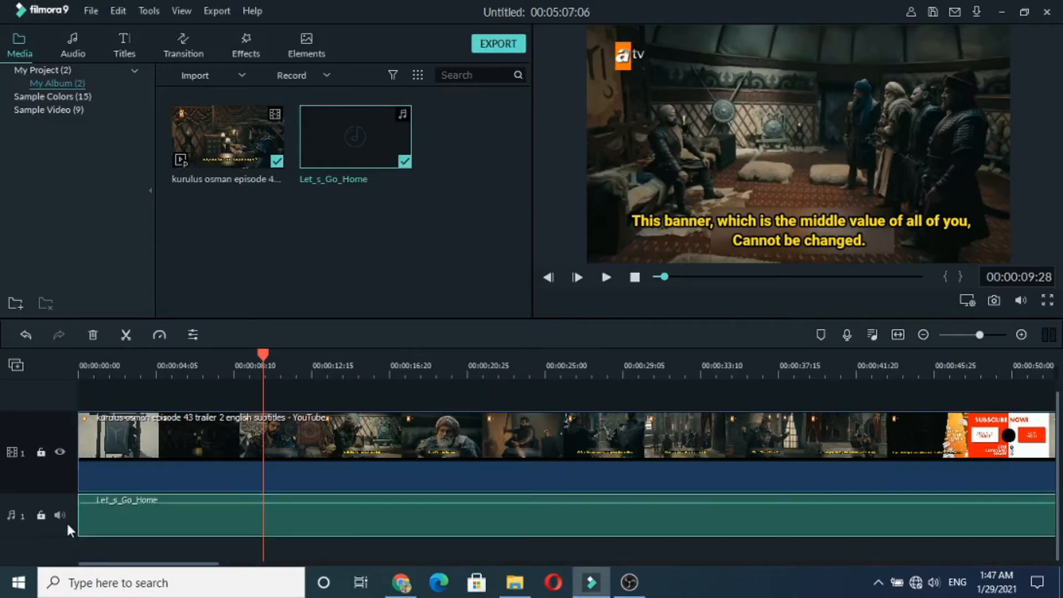
pyautogui.press('space')
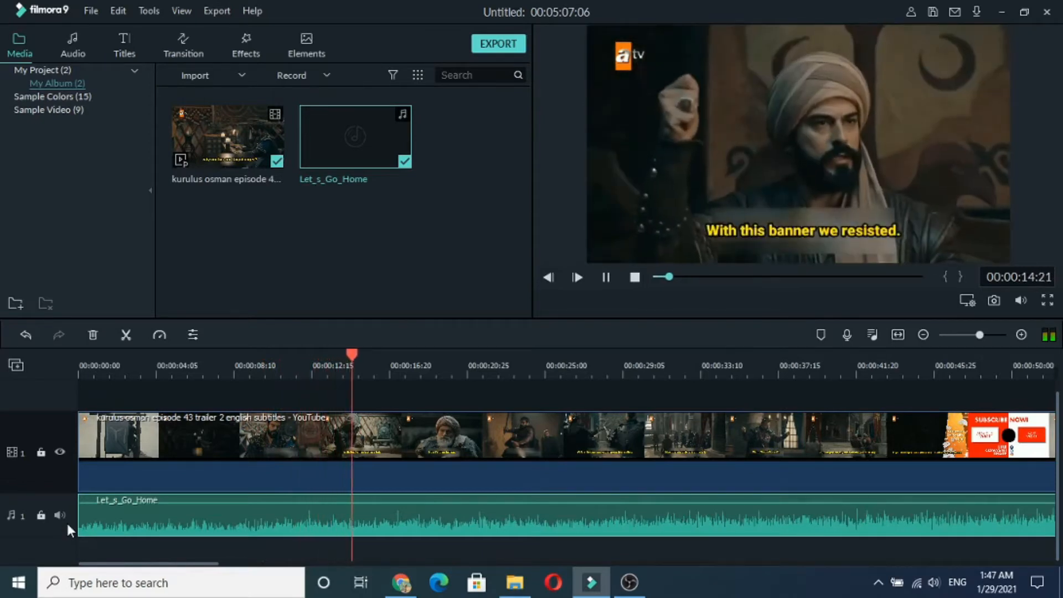
pyautogui.press('space')
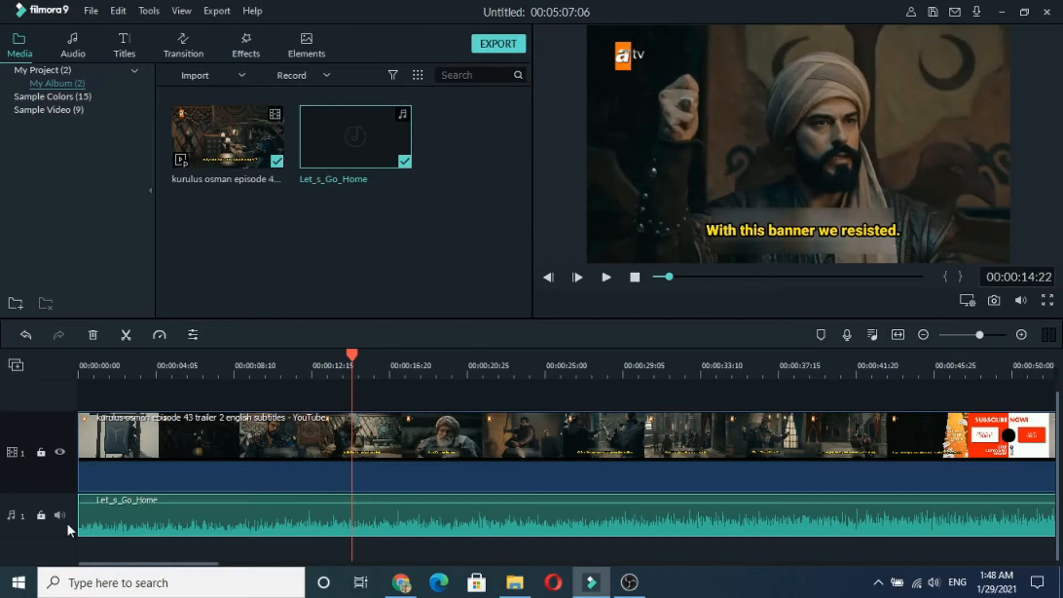
pyautogui.hotkey('ctrl', 'z')
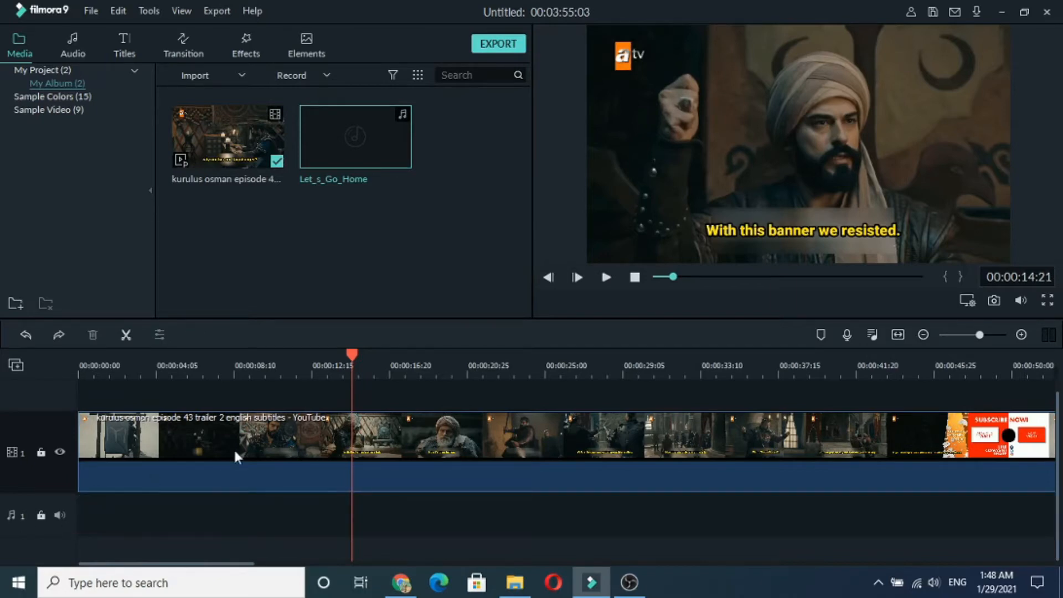
# - Shift the trailer about 7.5 seconds later on video track 1 and place the Credit 2 title at the track's start
pyautogui.moveTo(234, 448); pyautogui.dragTo(376, 441)
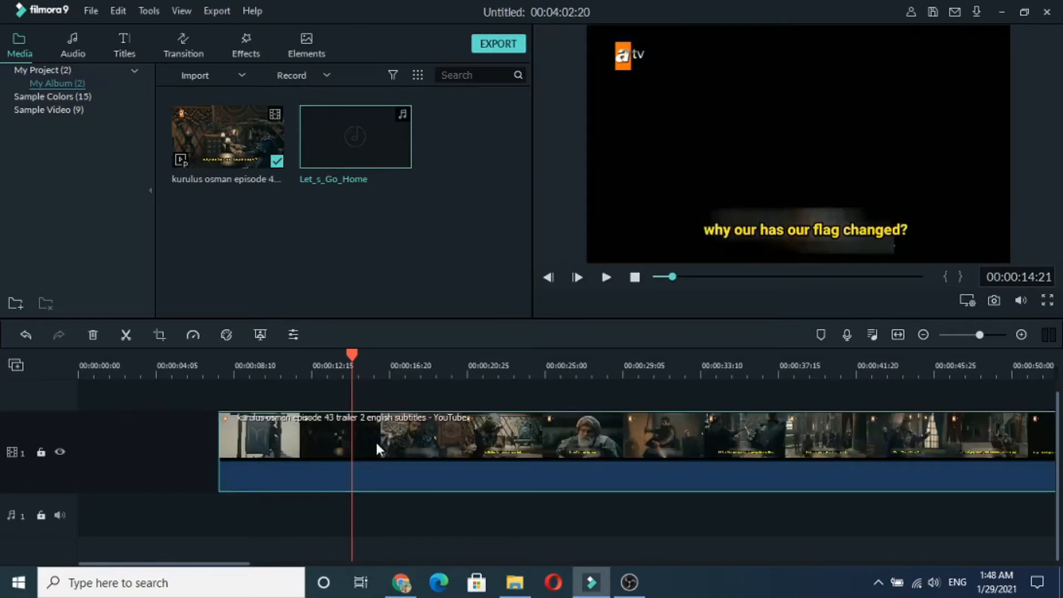
pyautogui.click(123, 55)
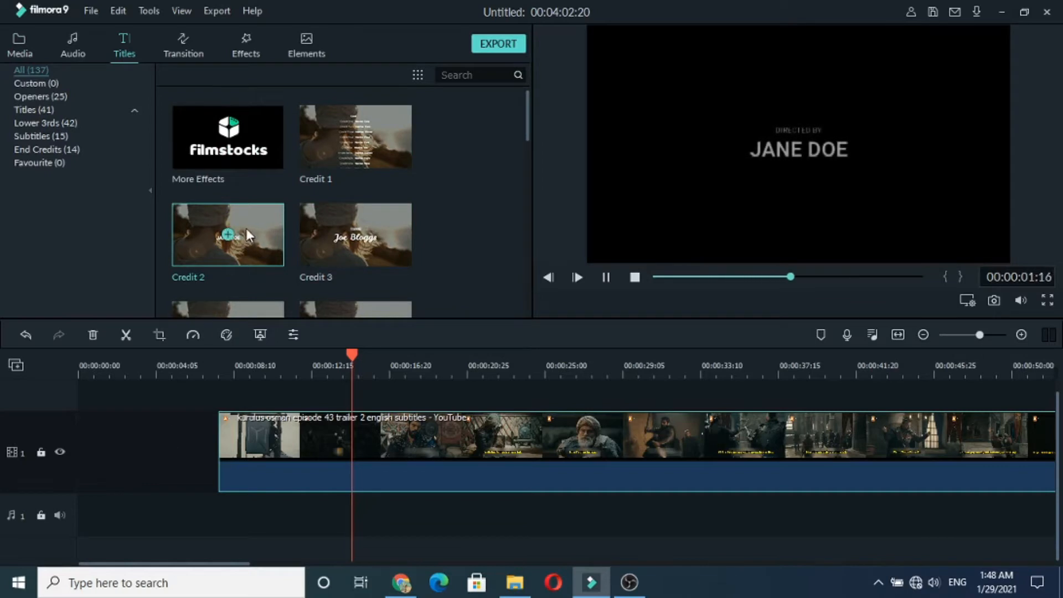
pyautogui.moveTo(246, 228); pyautogui.dragTo(81, 487)
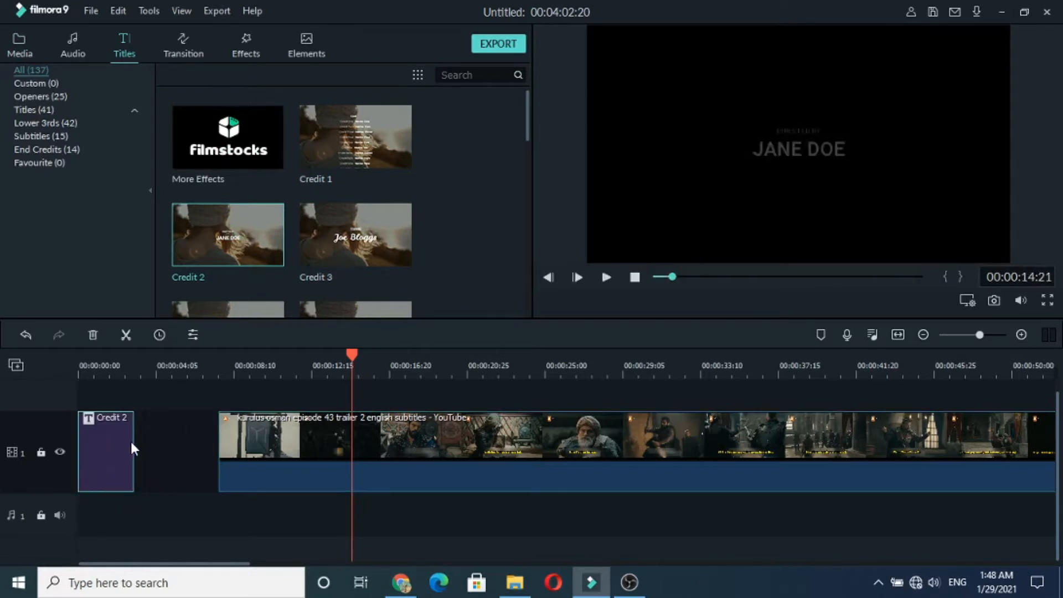
# - Extend the Credit 2 title to about 5 seconds and replace its text with "youtube"
pyautogui.moveTo(134, 440); pyautogui.dragTo(178, 440)
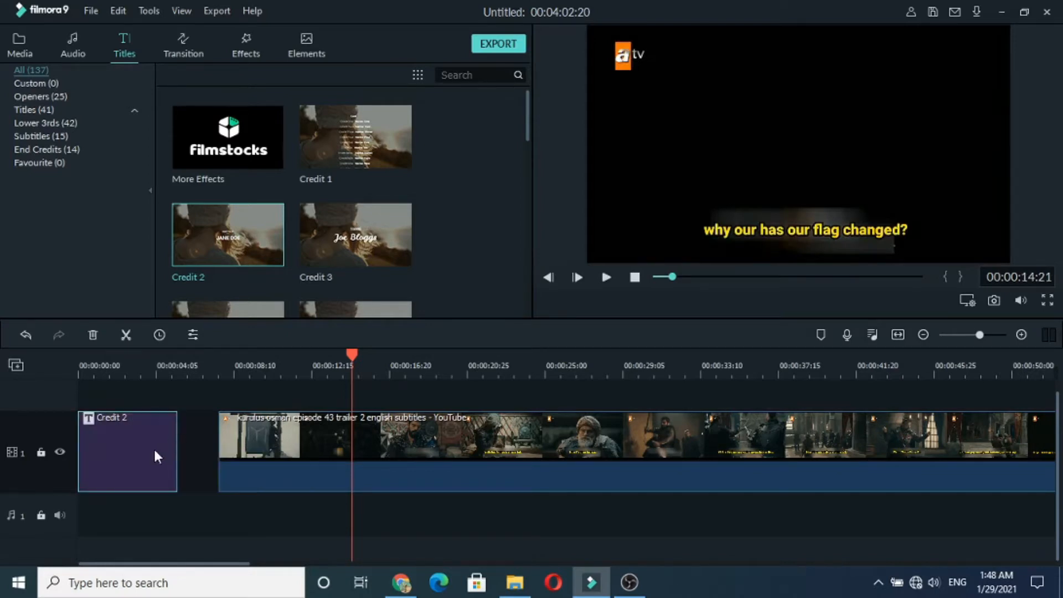
pyautogui.doubleClick(154, 447)
pyautogui.click(343, 147)
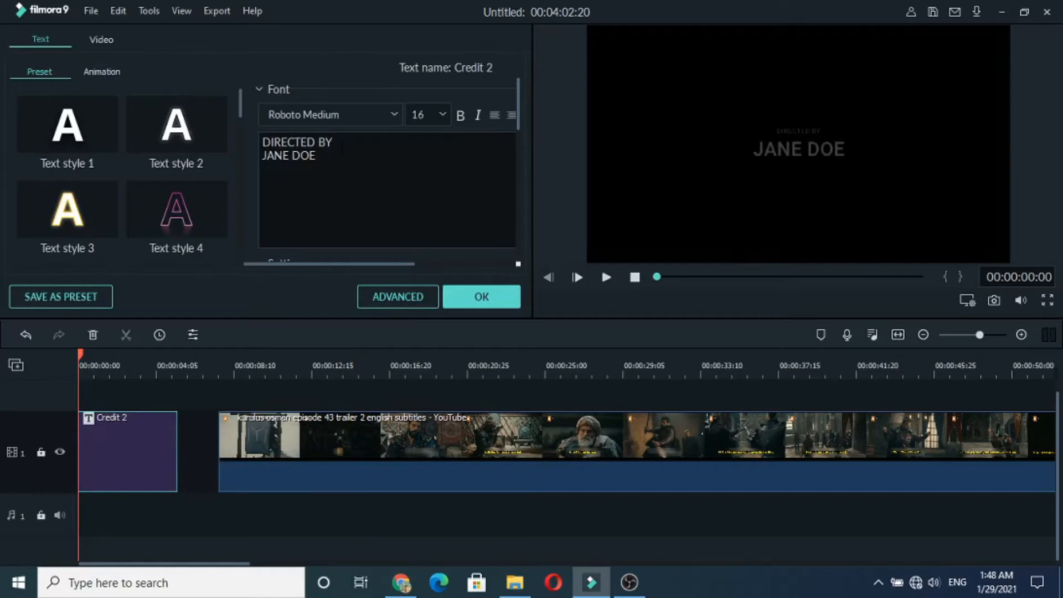
pyautogui.hotkey('ctrl', 'a')
pyautogui.press('BackSpace')
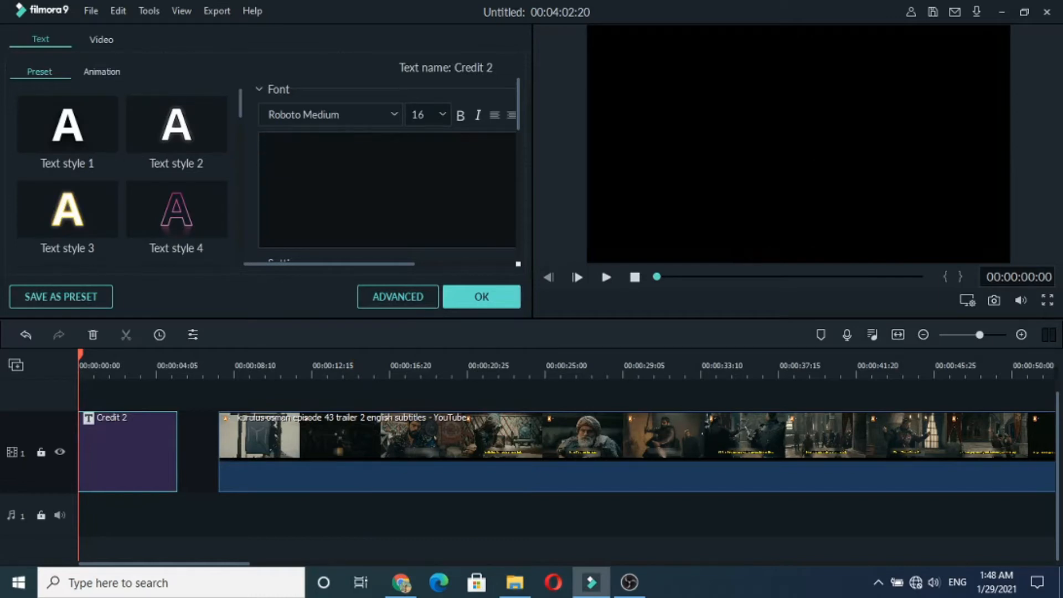
pyautogui.write('youtube')
pyautogui.click(482, 298)
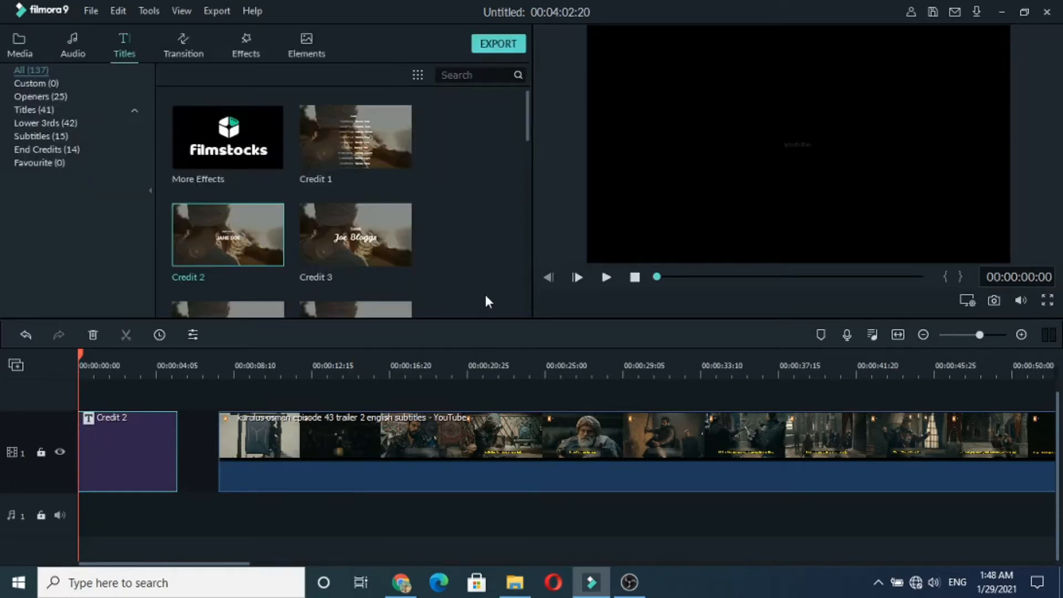
# - Move the trailer back against the end of the title and preview the title
pyautogui.moveTo(450, 444); pyautogui.dragTo(410, 449)
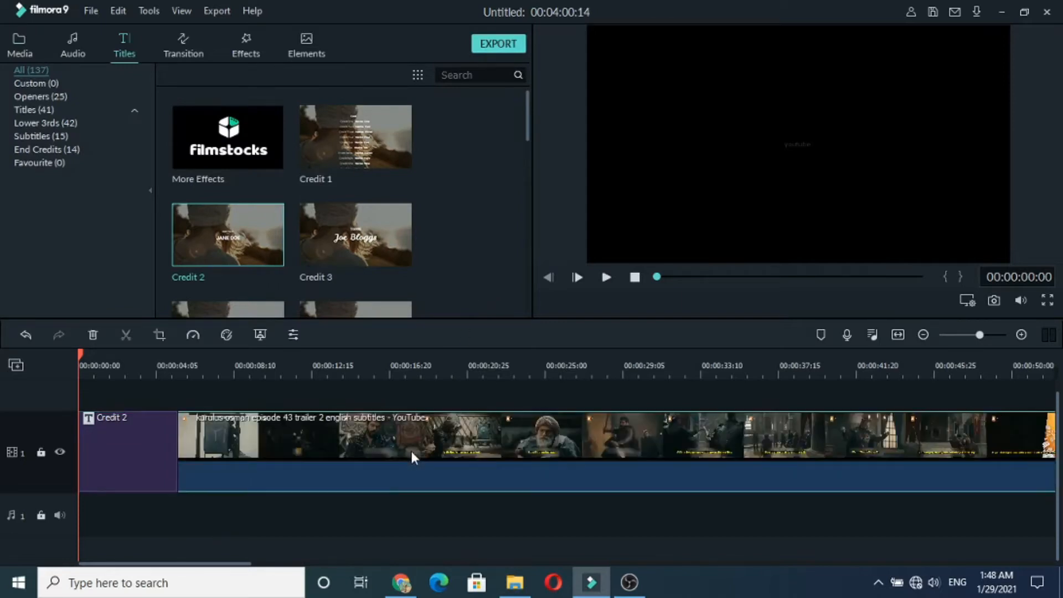
pyautogui.press('space')
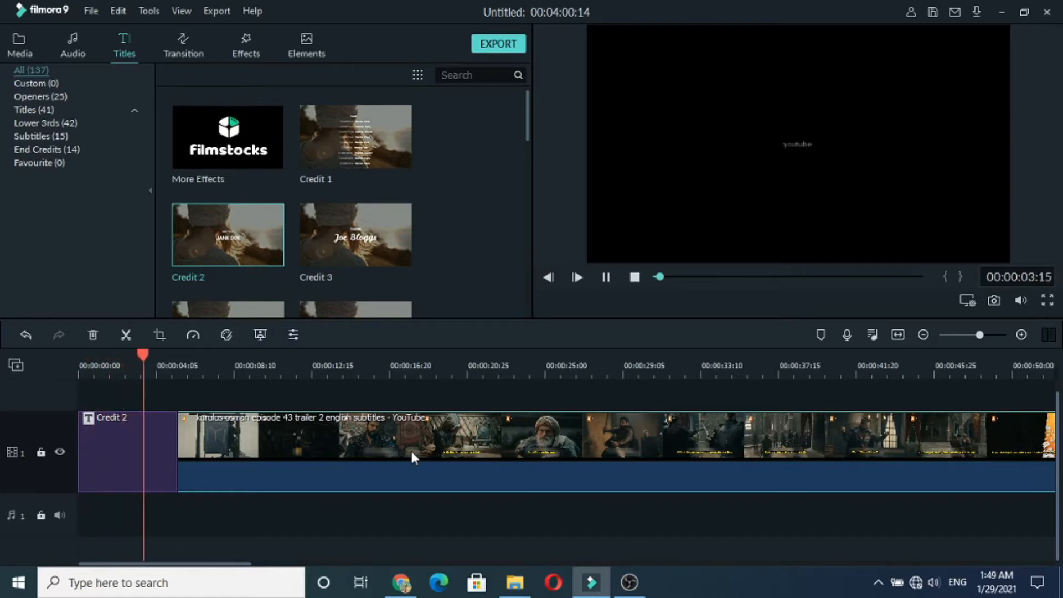
pyautogui.press('space')
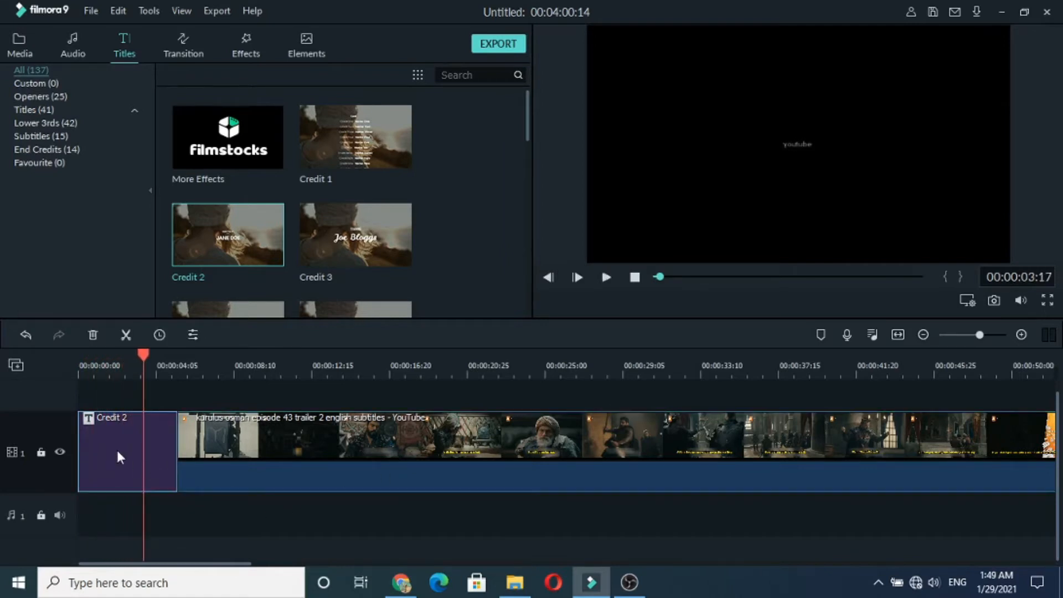
# - Set the font size of the title's "youtube" text to 32
pyautogui.doubleClick(115, 448)
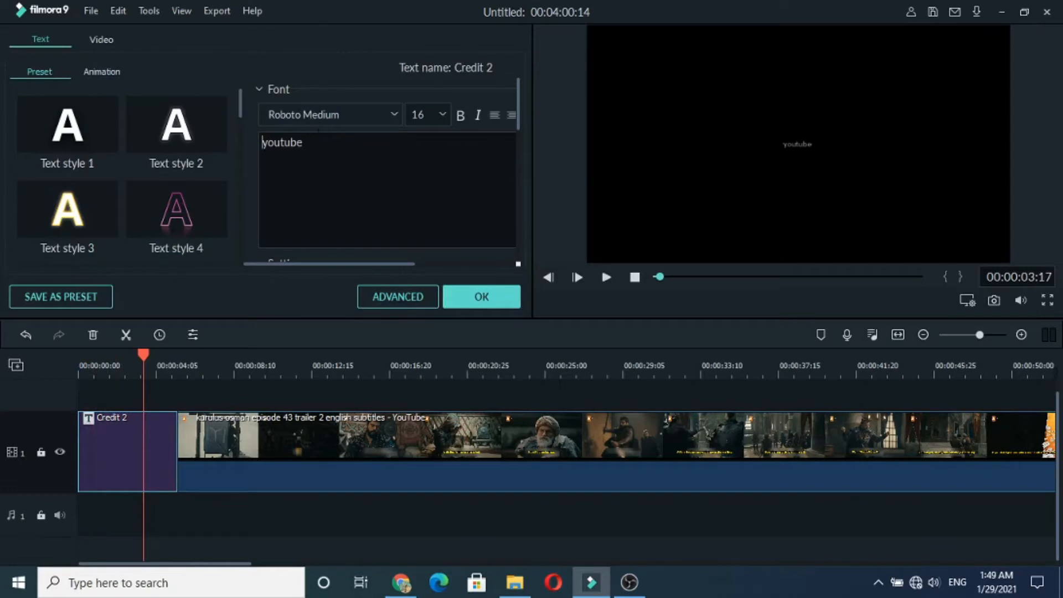
pyautogui.hotkey('ctrl', 'a')
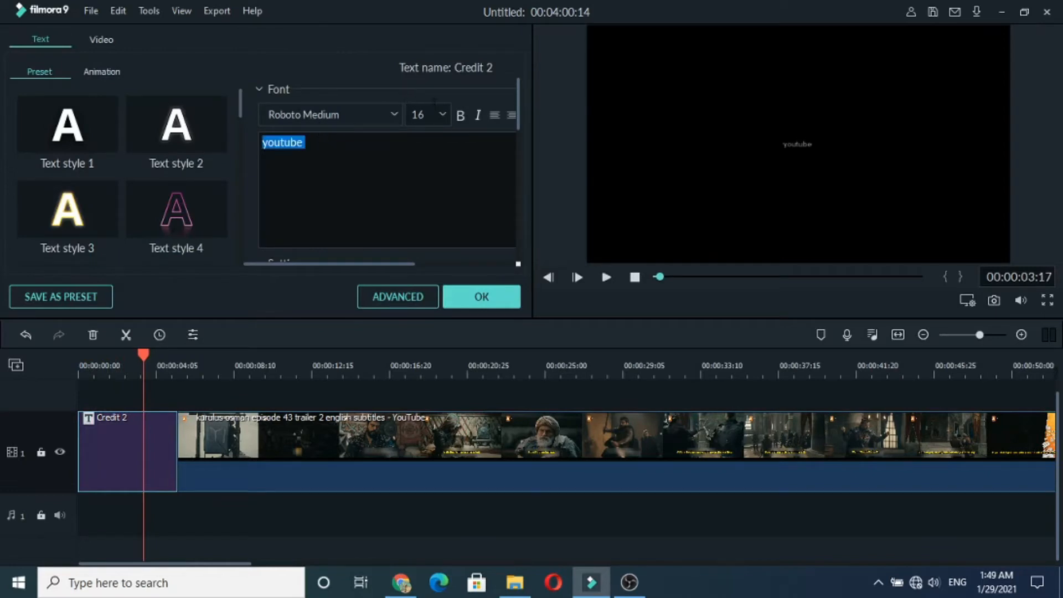
pyautogui.click(444, 114)
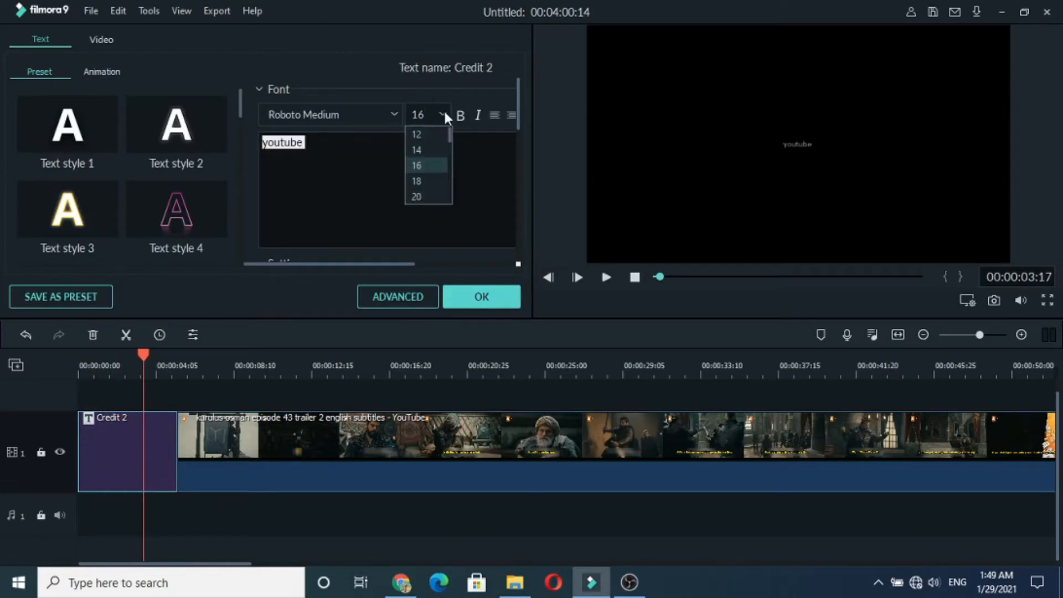
pyautogui.click(451, 139)
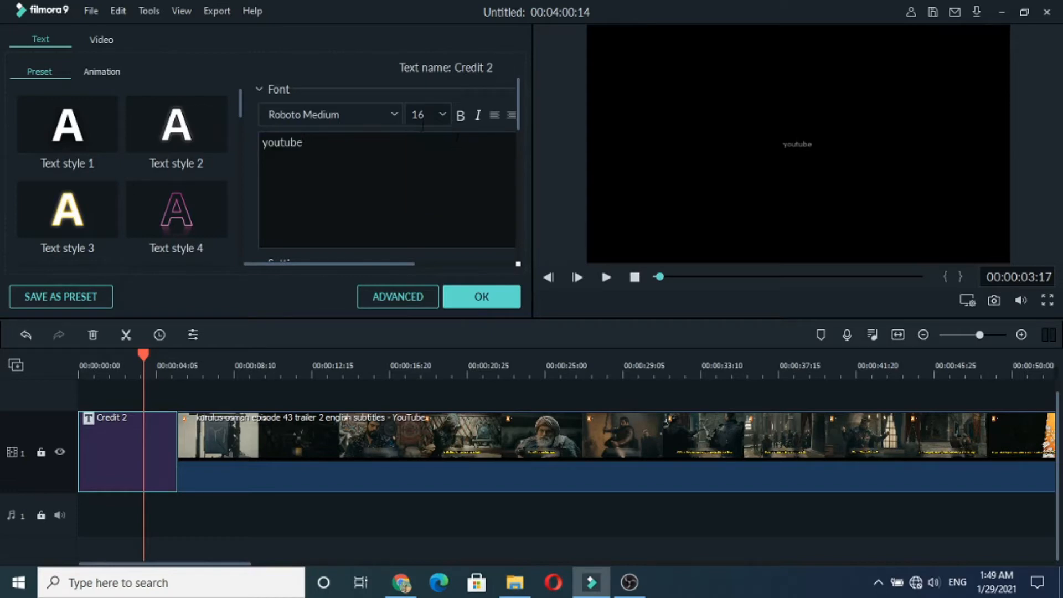
pyautogui.hotkey('ctrl', 'a')
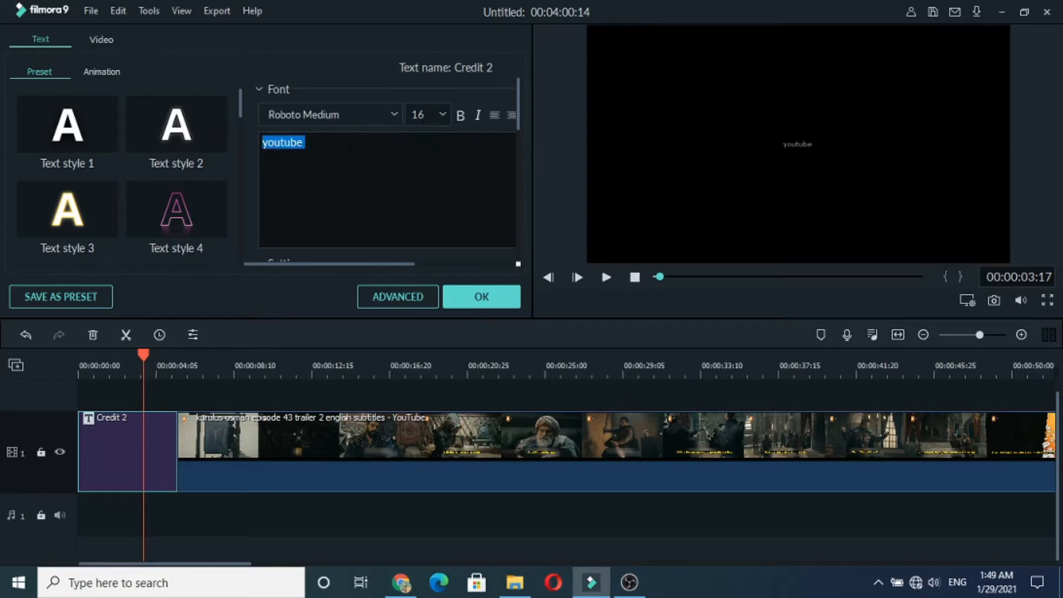
pyautogui.click(449, 115)
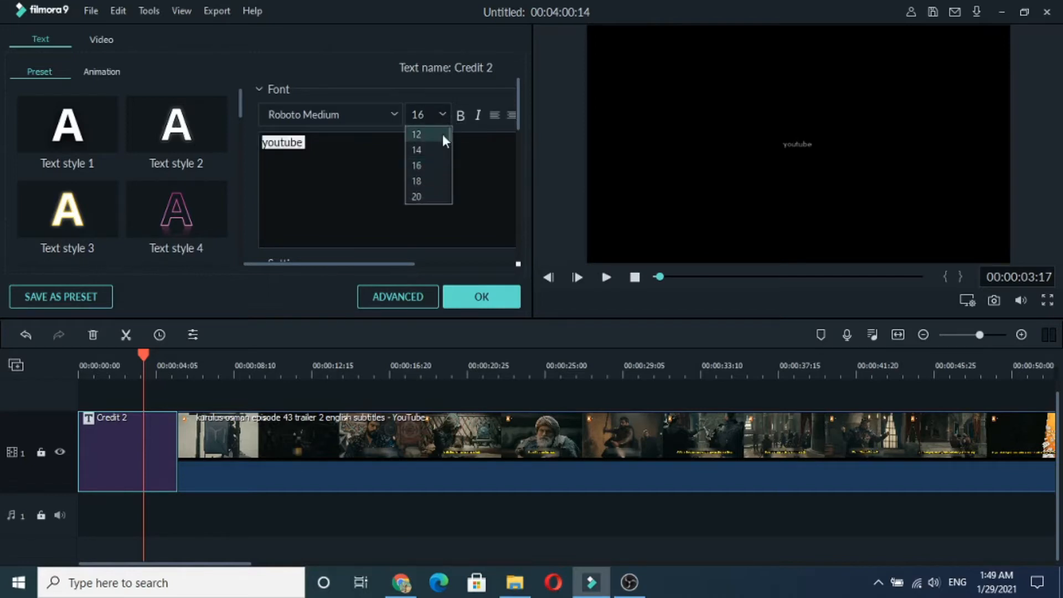
pyautogui.scroll(-2, 436, 167)
pyautogui.click(423, 167)
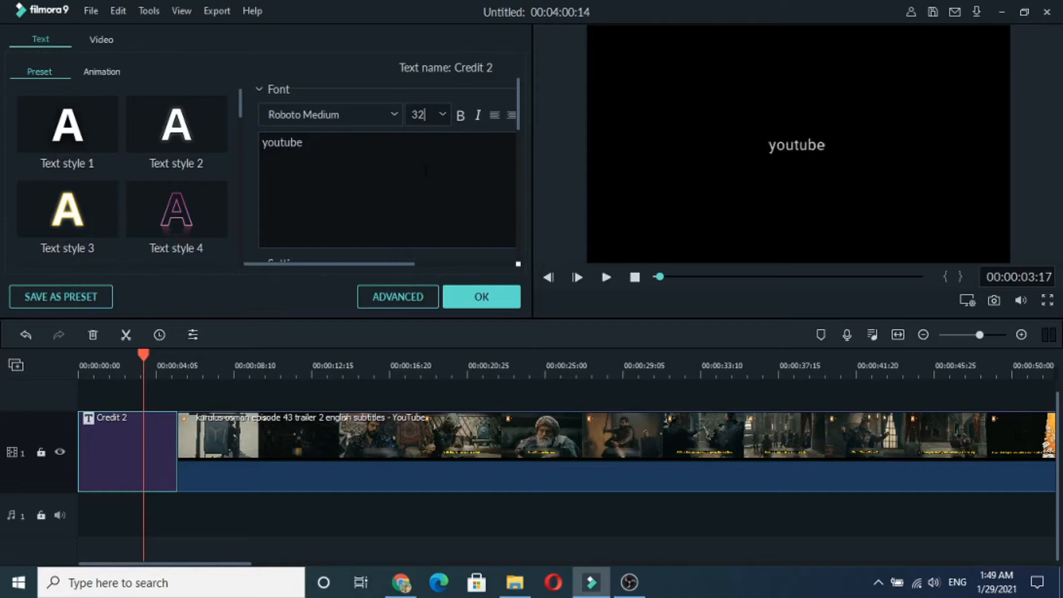
pyautogui.click(478, 303)
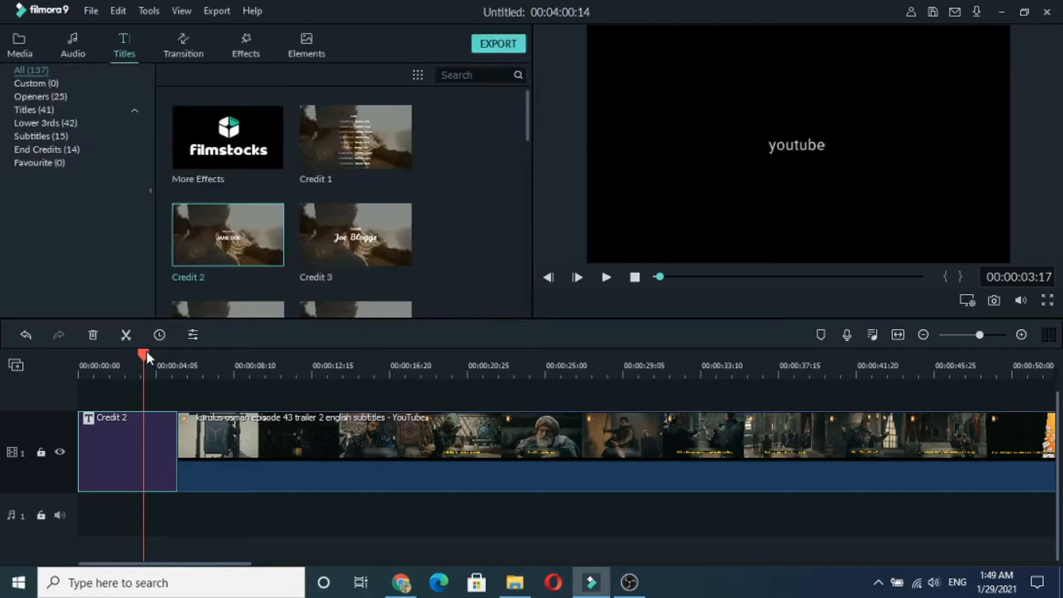
# - Preview the title and the trailer's opening from the start of the timeline
pyautogui.moveTo(147, 351); pyautogui.dragTo(75, 349)
pyautogui.press('space')
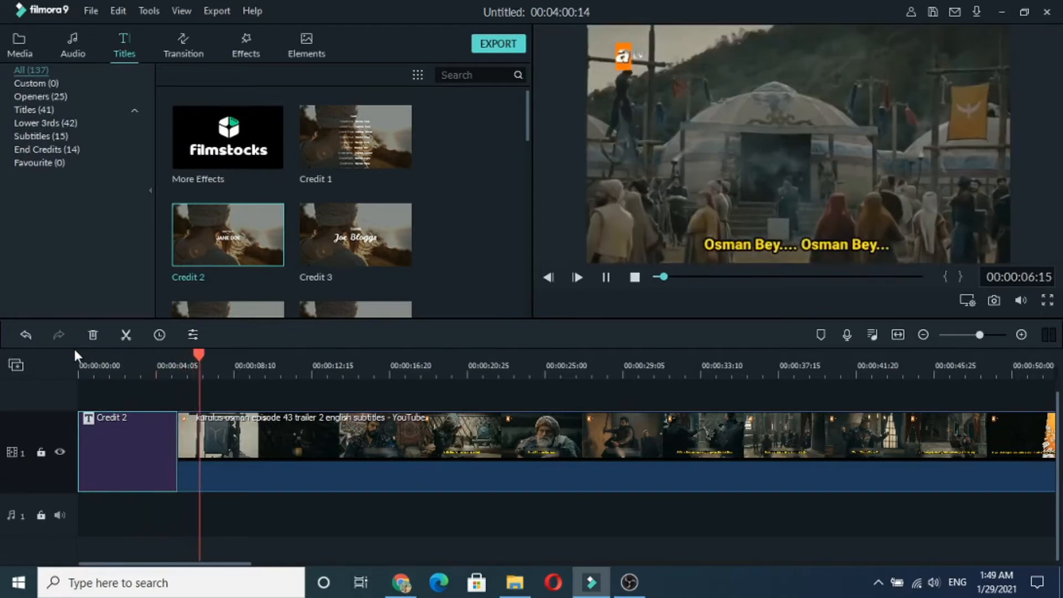
pyautogui.press('space')
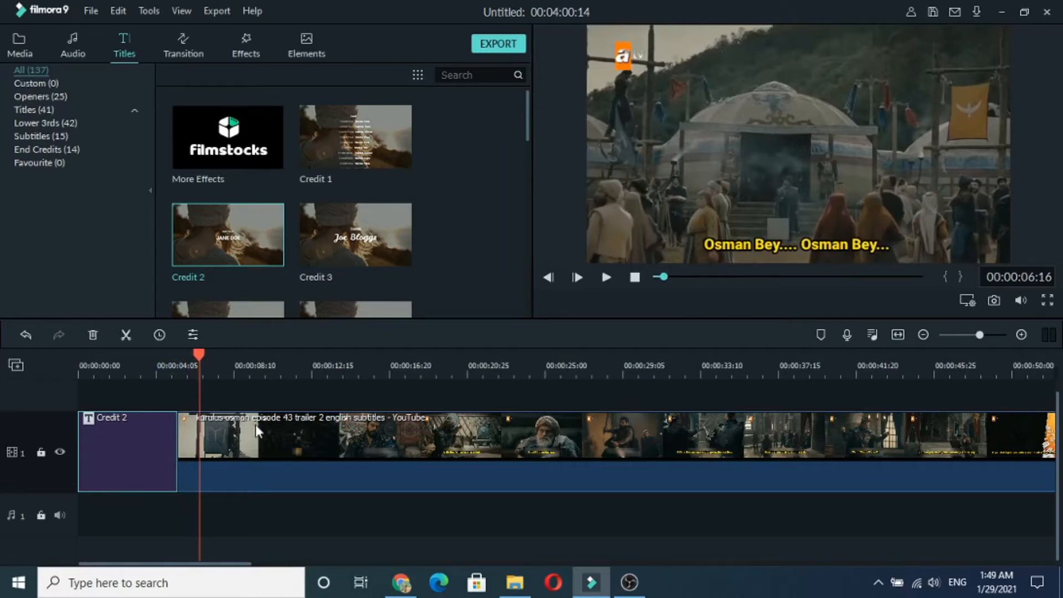
# - Apply the Bar transition at the end of the Credit 2 title, where it meets the trailer clip
pyautogui.moveTo(254, 424); pyautogui.dragTo(279, 424)
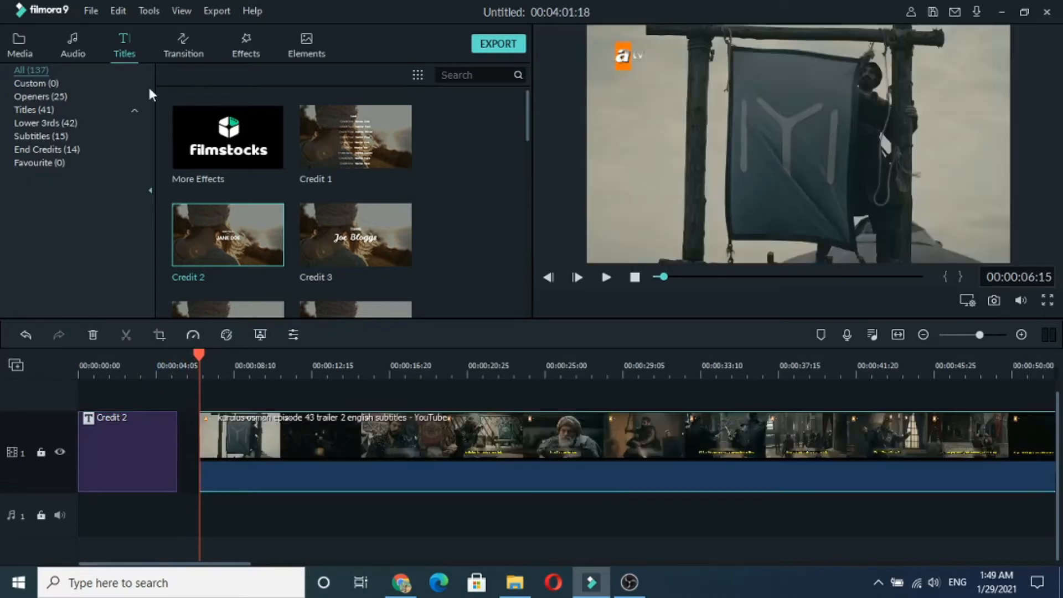
pyautogui.click(169, 42)
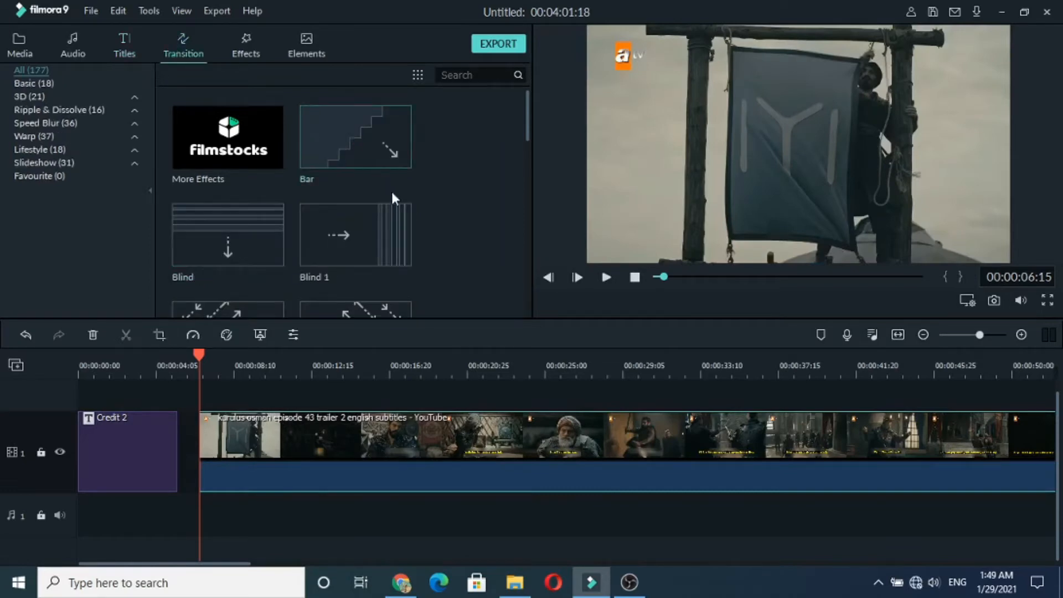
pyautogui.scroll(-10, 391, 190)
pyautogui.scroll(-2, 392, 194)
pyautogui.scroll(12, 393, 194)
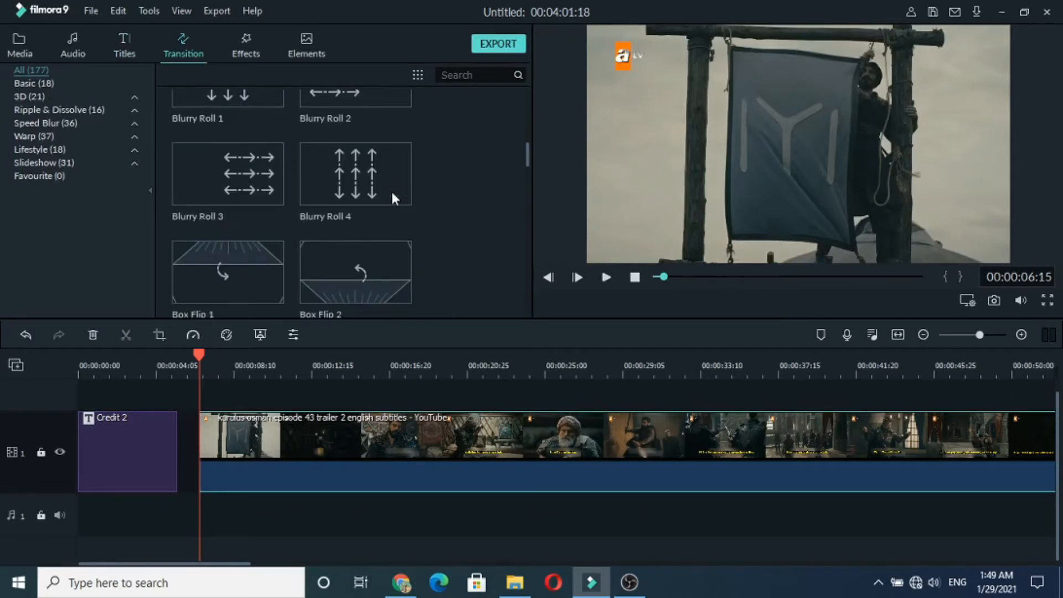
pyautogui.scroll(5, 391, 189)
pyautogui.moveTo(390, 134); pyautogui.dragTo(222, 448)
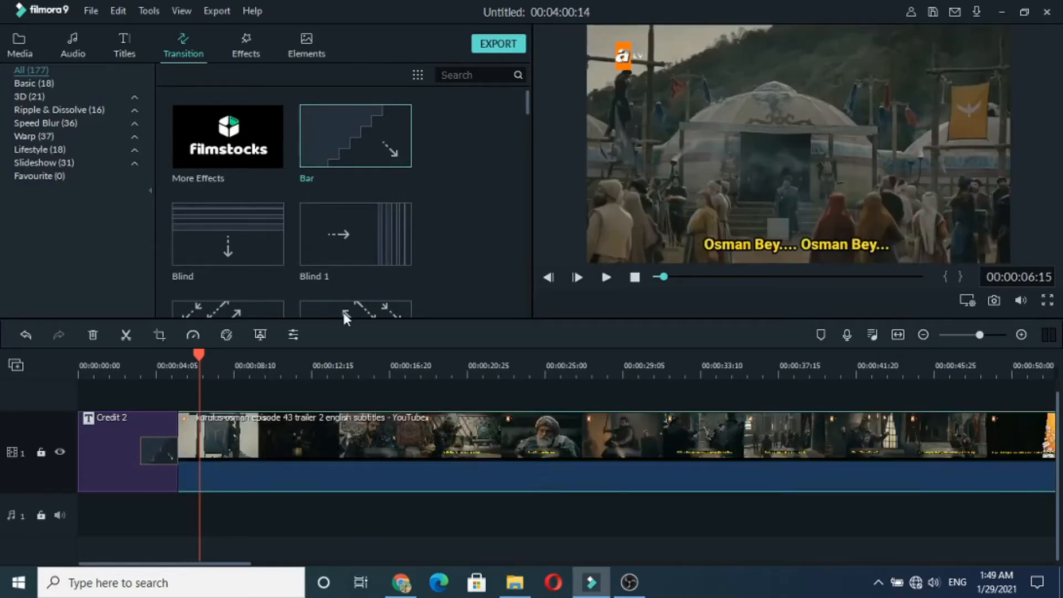
# - Preview the Bar transition between the title and the trailer from the start of the timeline
pyautogui.moveTo(665, 276); pyautogui.dragTo(654, 275)
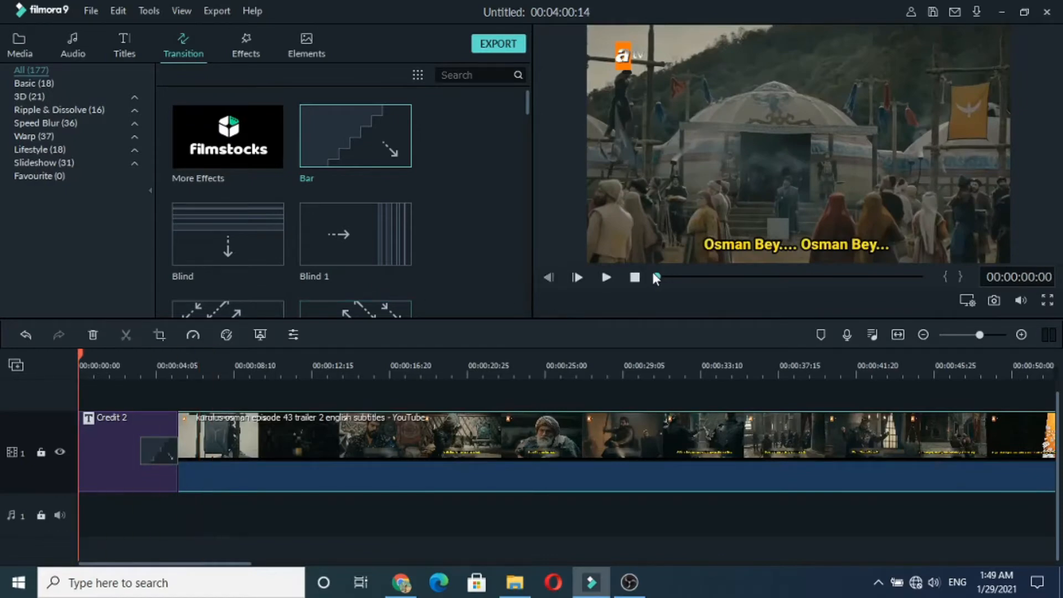
pyautogui.press('space')
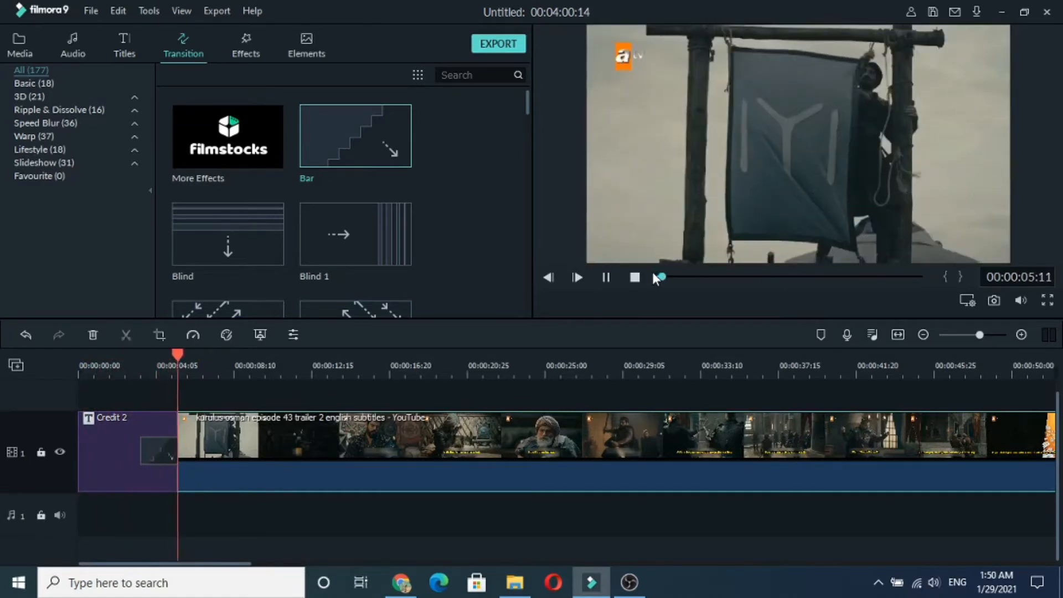
pyautogui.press('space')
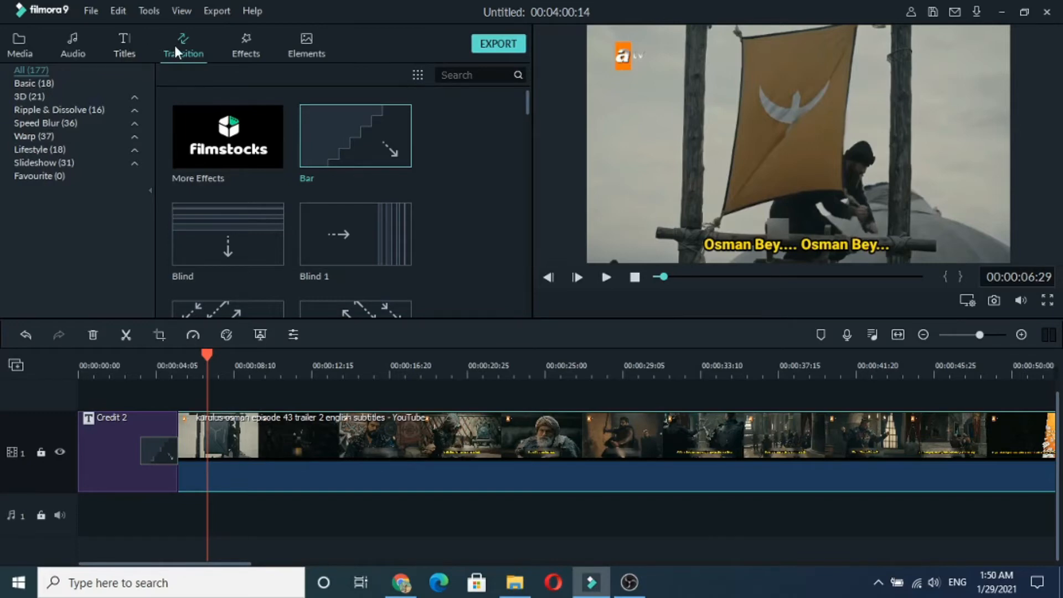
# - Preview the 70s, 1977 and Aegean filter effects on the trailer, without applying any of them
pyautogui.click(237, 55)
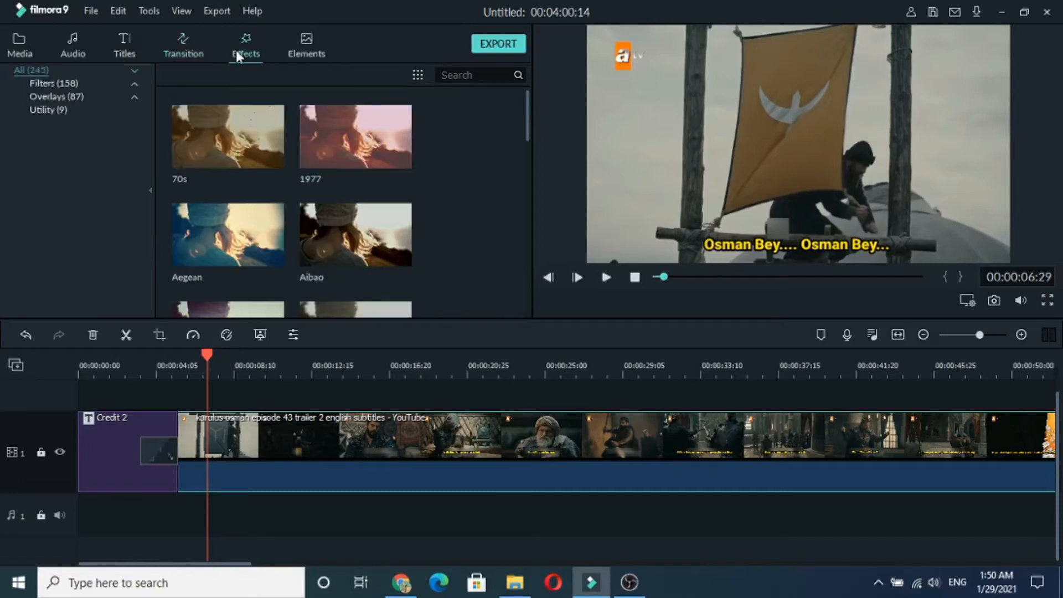
pyautogui.moveTo(255, 140)
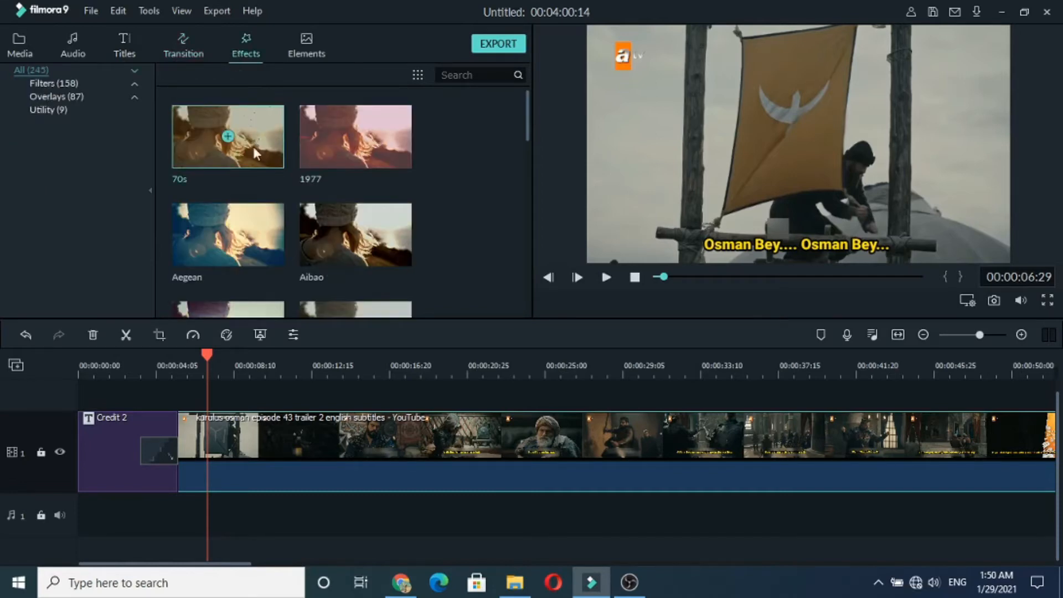
pyautogui.click(254, 148)
pyautogui.moveTo(247, 249)
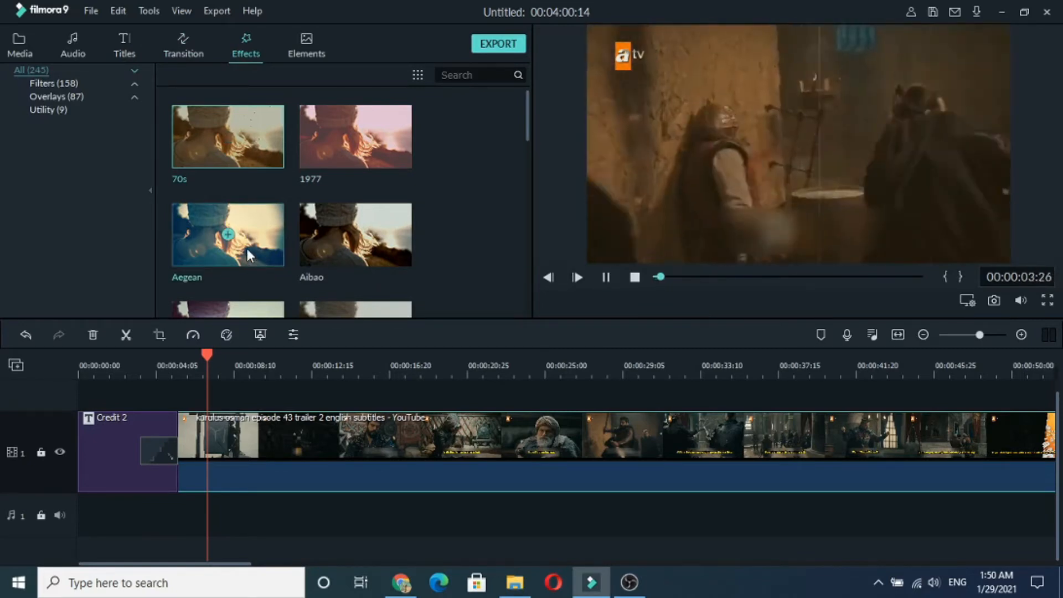
pyautogui.moveTo(312, 139)
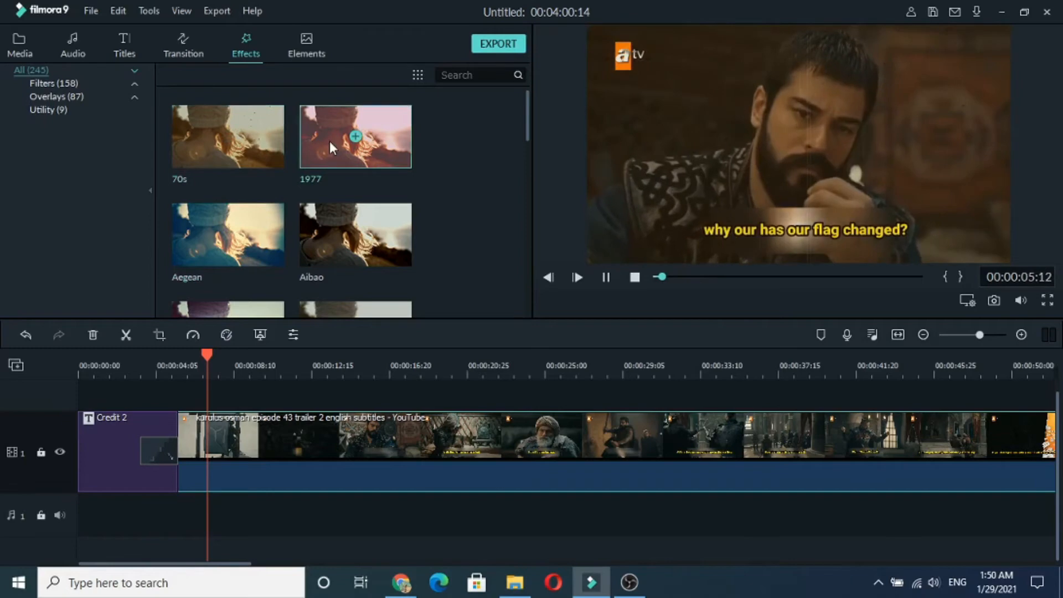
pyautogui.click(330, 141)
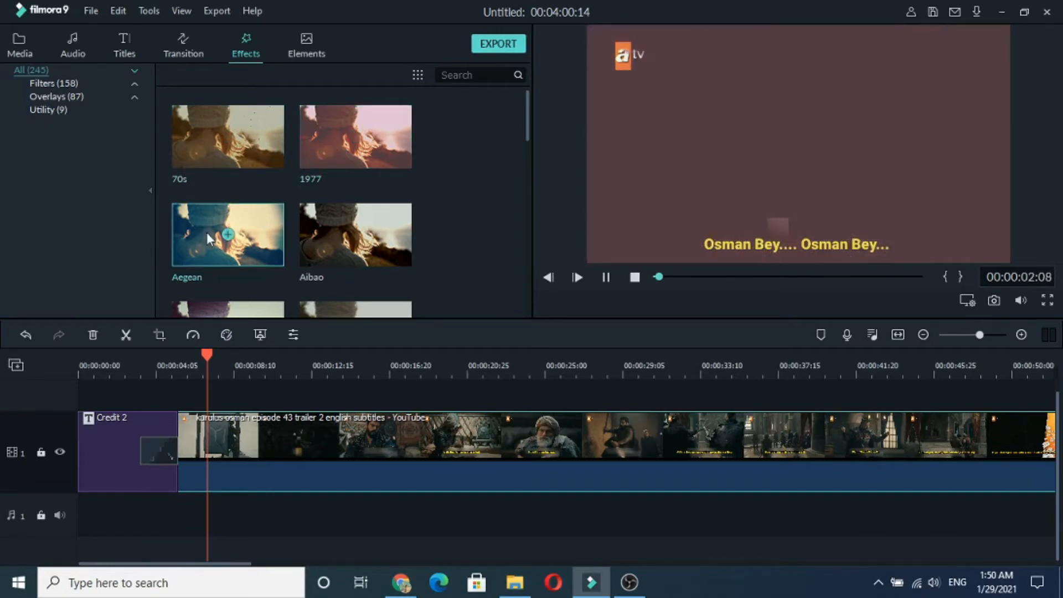
pyautogui.click(207, 231)
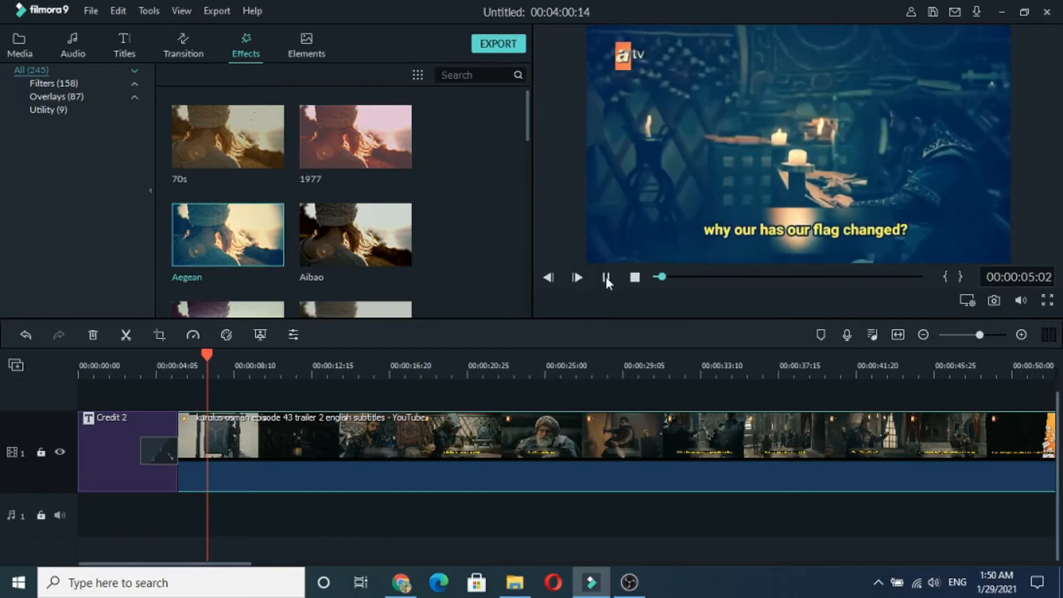
pyautogui.click(606, 277)
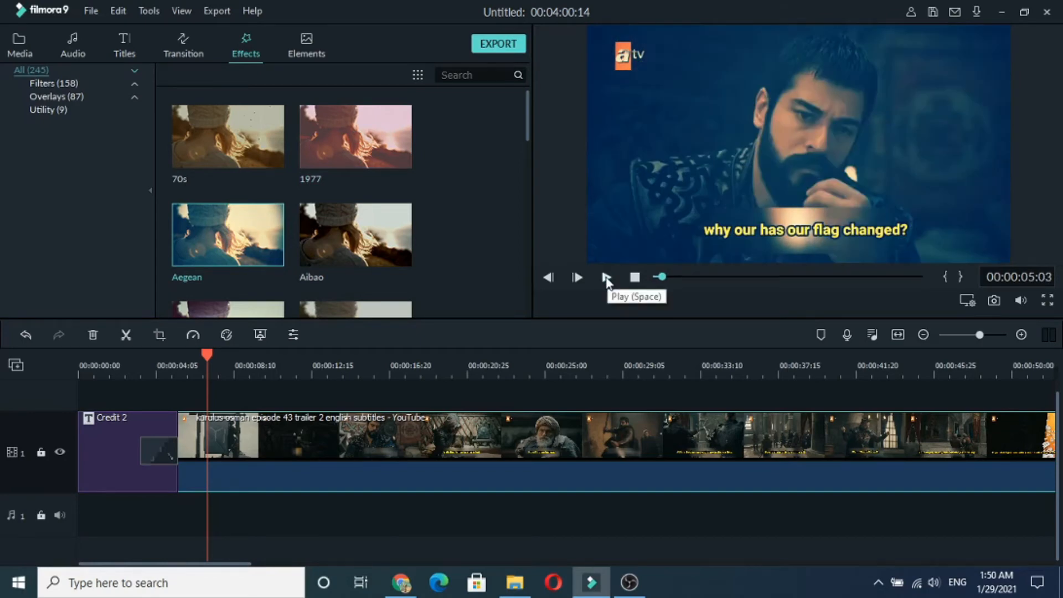
# - Add the "Always Dreaming - Within Reach" music to audio track 1 from the timeline's start and play it back
pyautogui.click(67, 48)
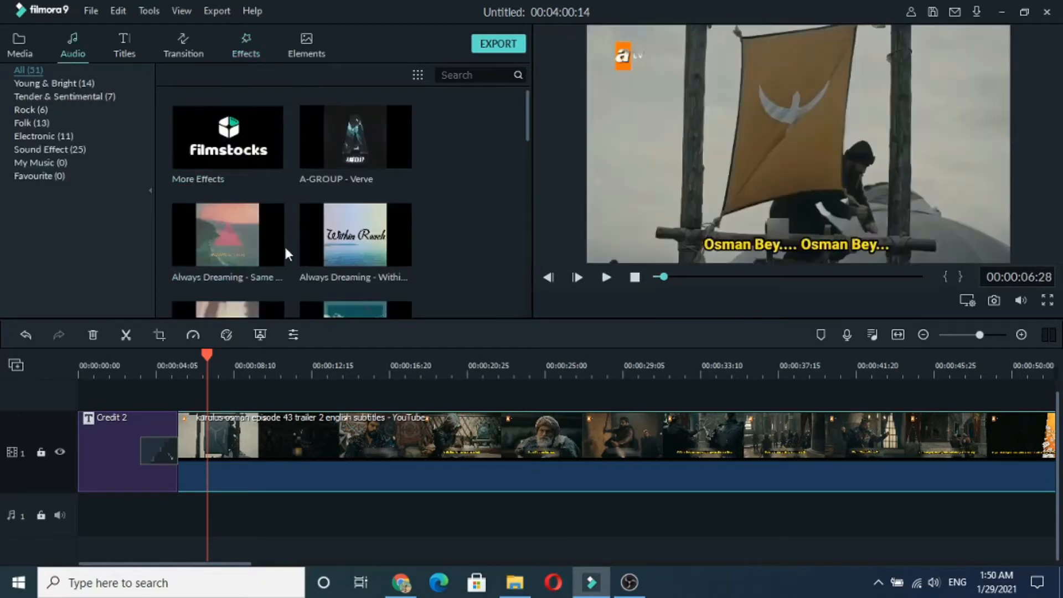
pyautogui.moveTo(305, 227)
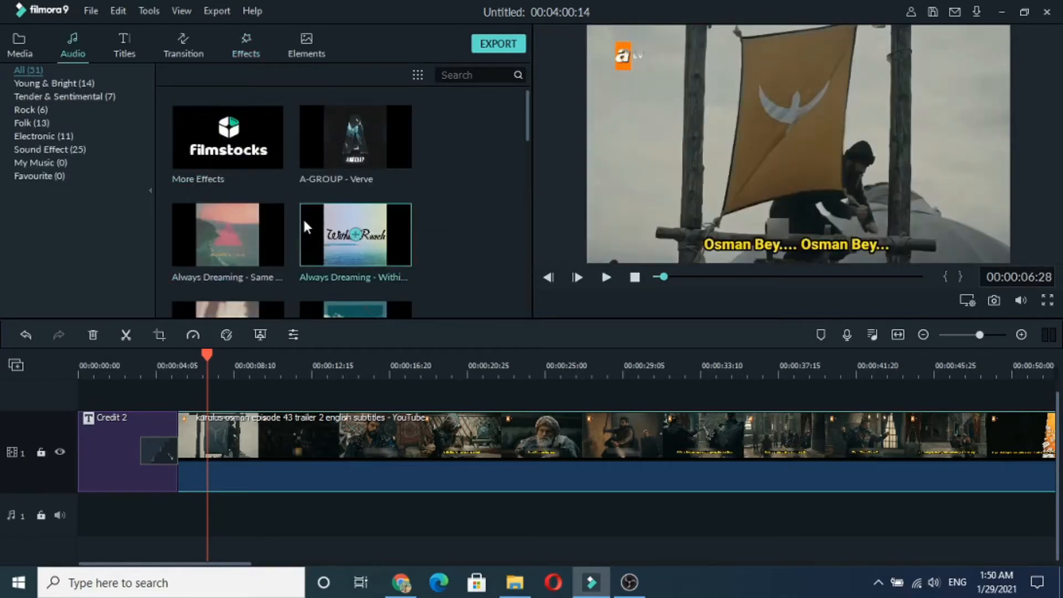
pyautogui.moveTo(305, 227); pyautogui.dragTo(309, 533)
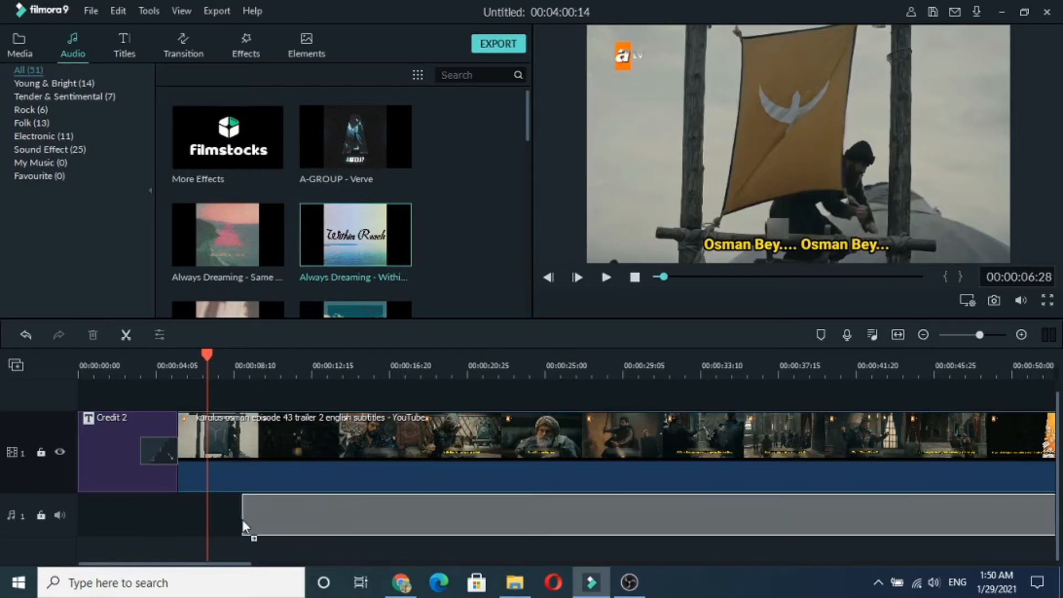
pyautogui.moveTo(243, 521); pyautogui.dragTo(74, 514)
pyautogui.press('space')
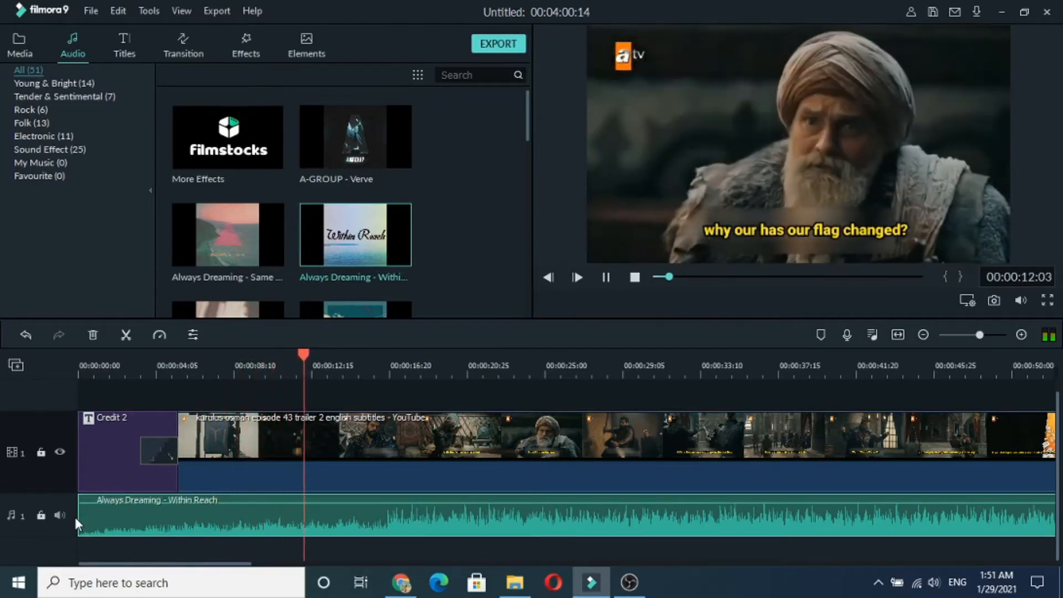
pyautogui.press('space')
pyautogui.scroll(-10, 265, 215)
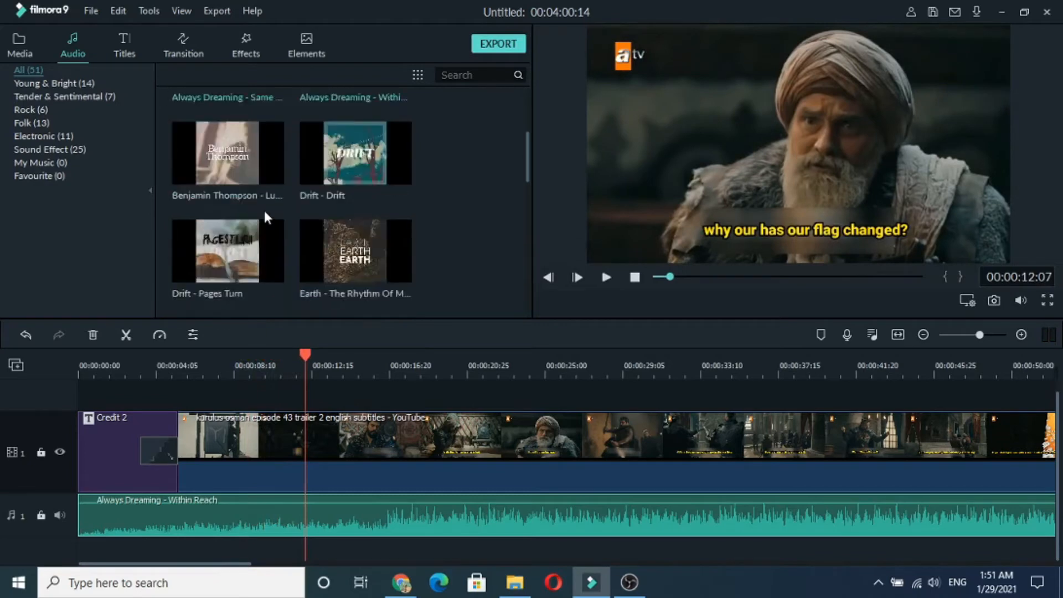
pyautogui.scroll(-3, 265, 210)
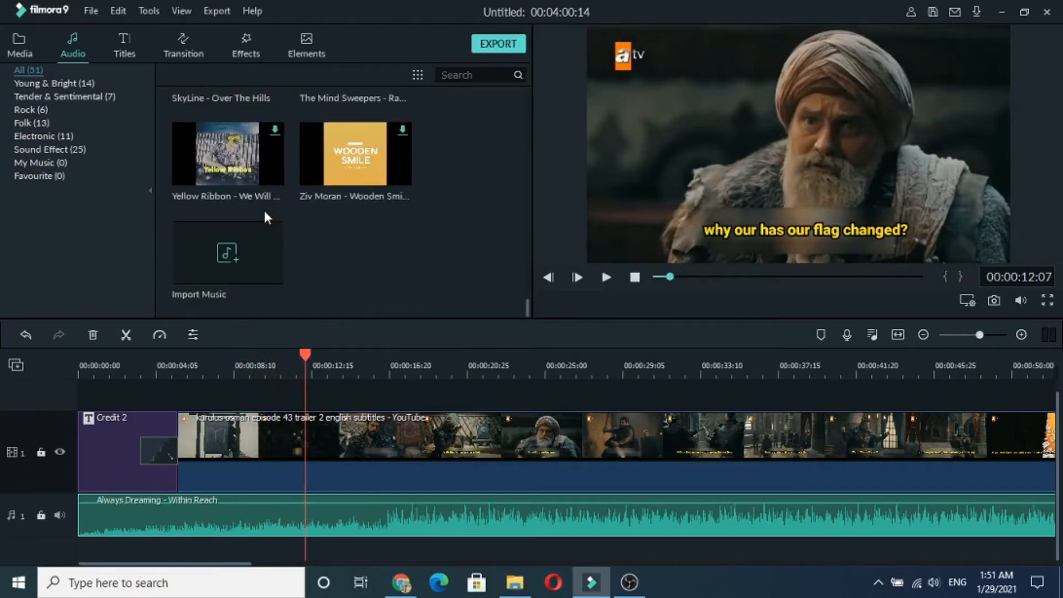
pyautogui.scroll(12, 264, 207)
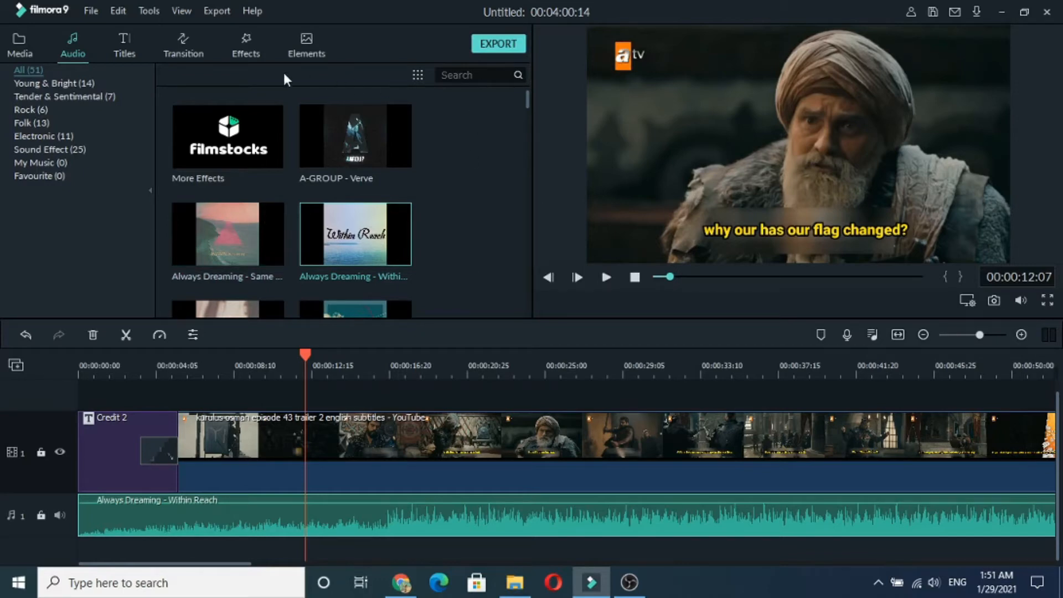
# - Place the Subtitle 6 title on a track above the trailer at about 44 s and extend its end to about 1:08
pyautogui.click(128, 50)
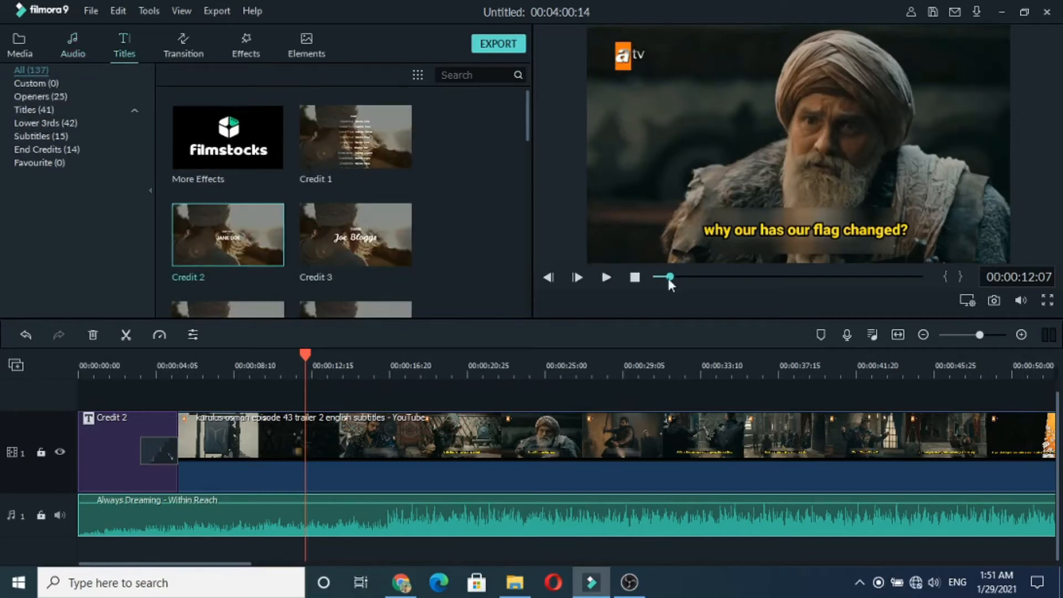
pyautogui.click(684, 277)
pyautogui.moveTo(699, 272); pyautogui.dragTo(742, 278)
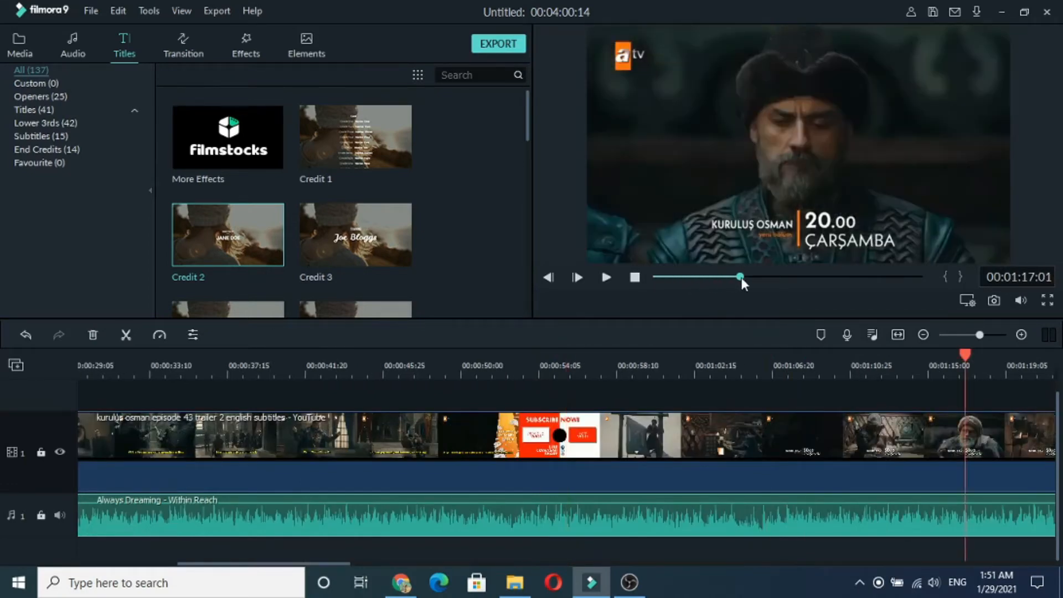
pyautogui.click(182, 51)
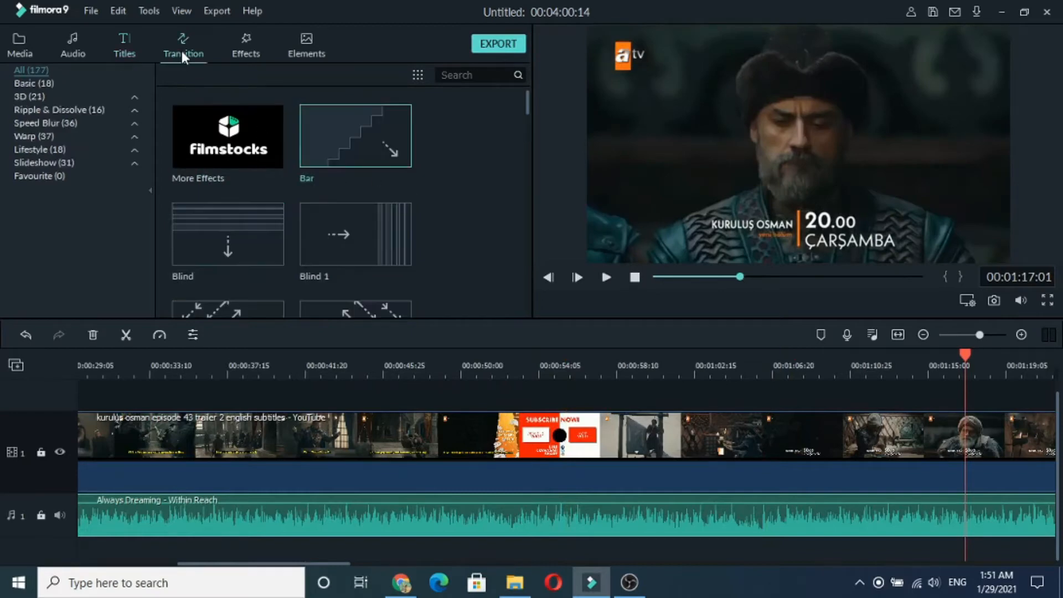
pyautogui.click(128, 45)
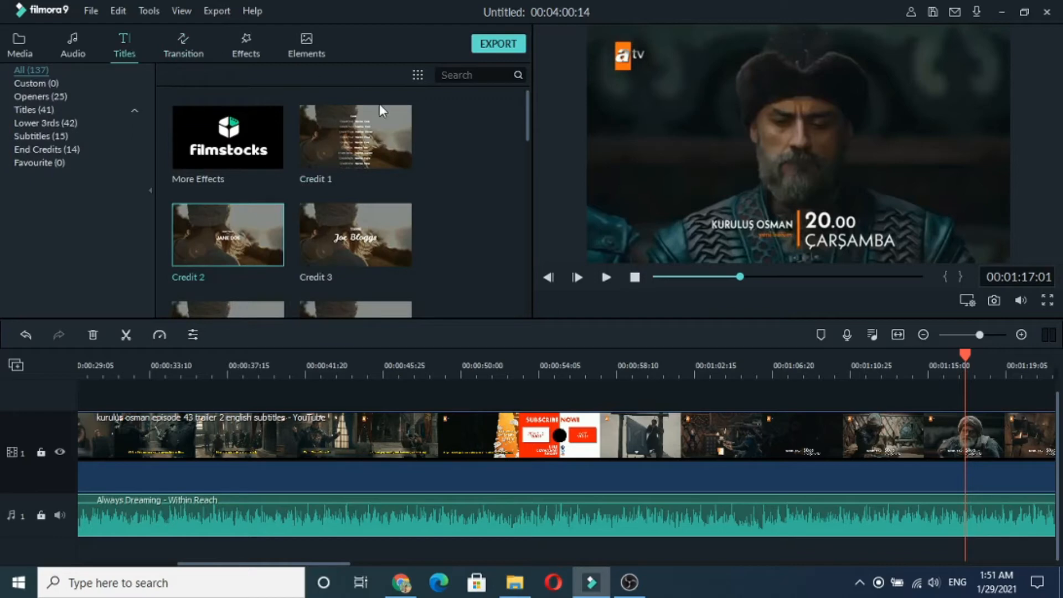
pyautogui.scroll(-10, 453, 141)
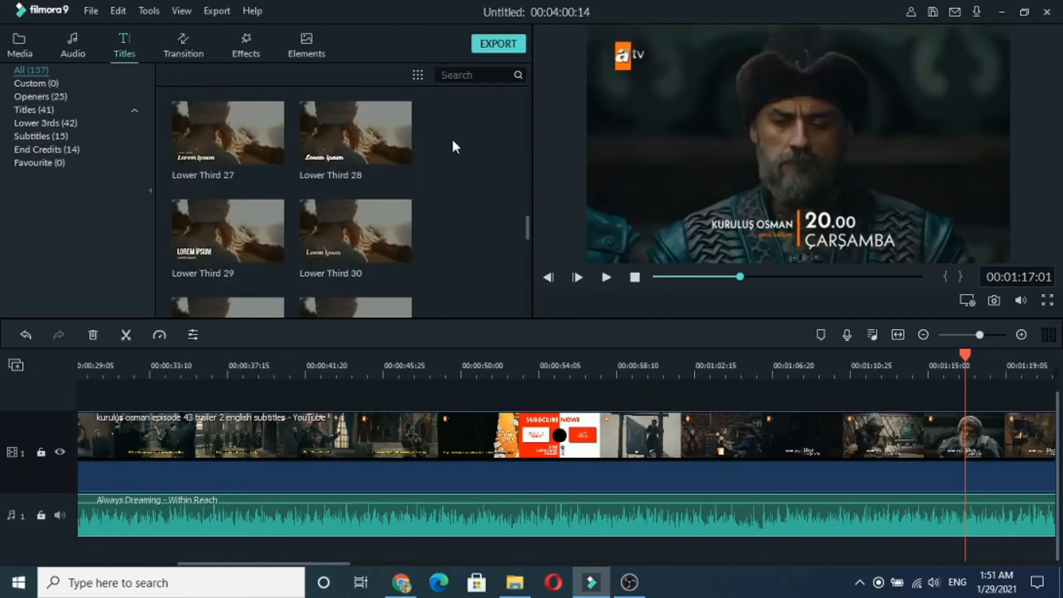
pyautogui.scroll(-5, 453, 142)
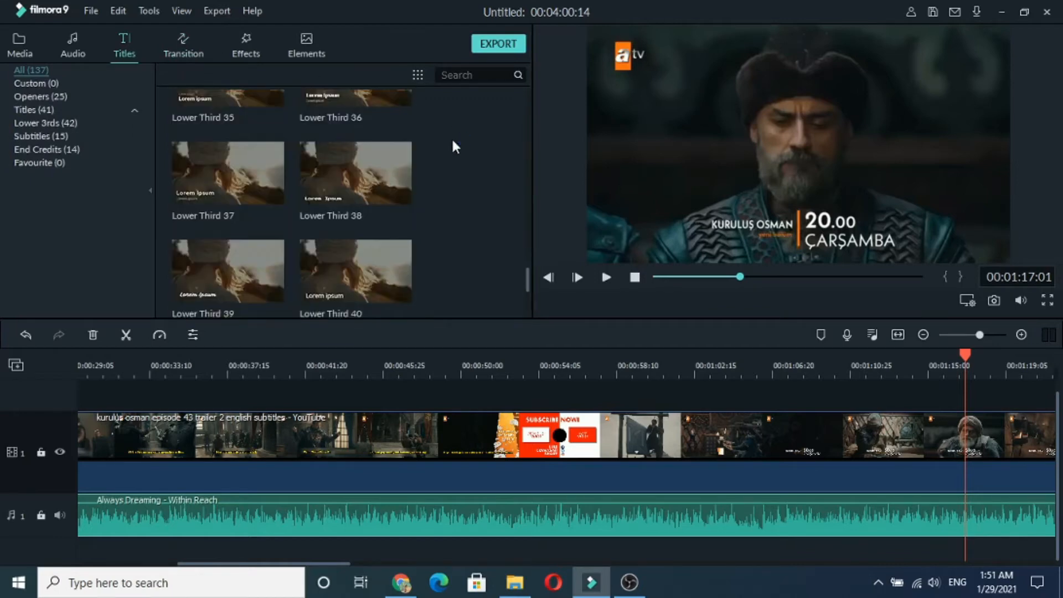
pyautogui.scroll(-15, 456, 147)
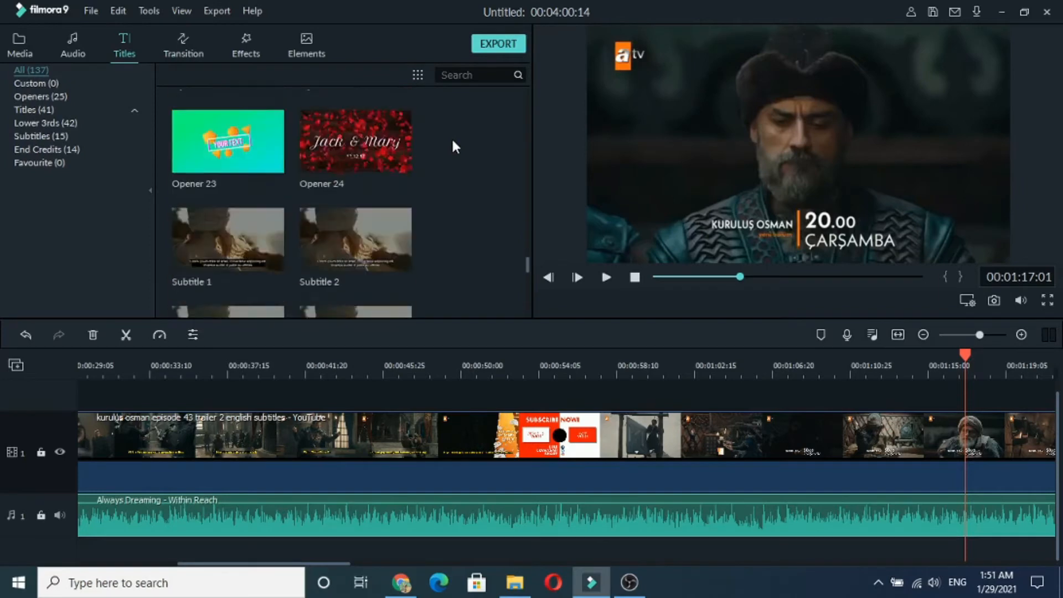
pyautogui.scroll(-1, 453, 145)
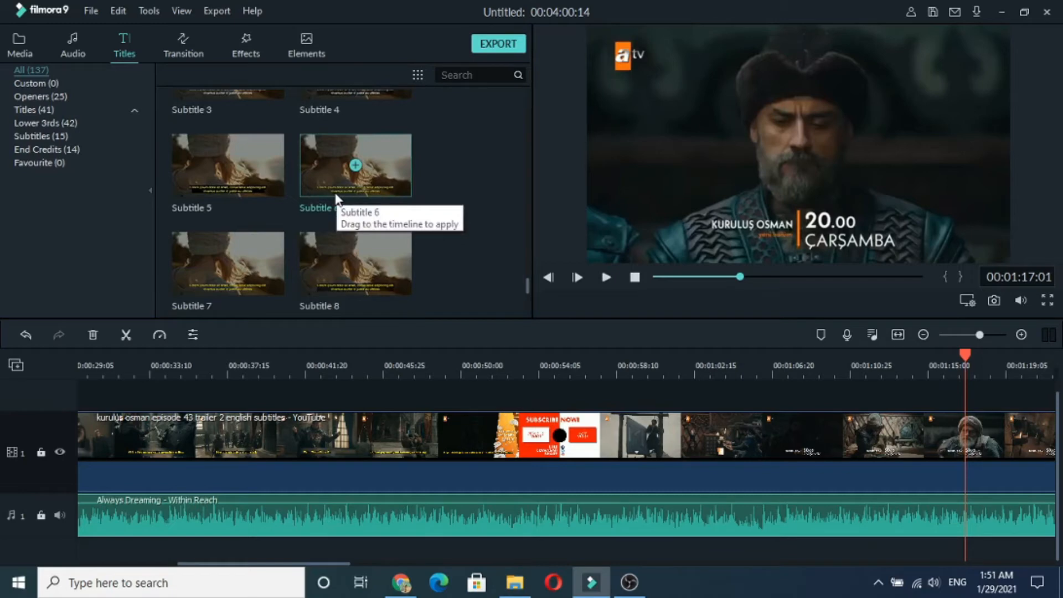
pyautogui.moveTo(336, 197); pyautogui.dragTo(346, 392)
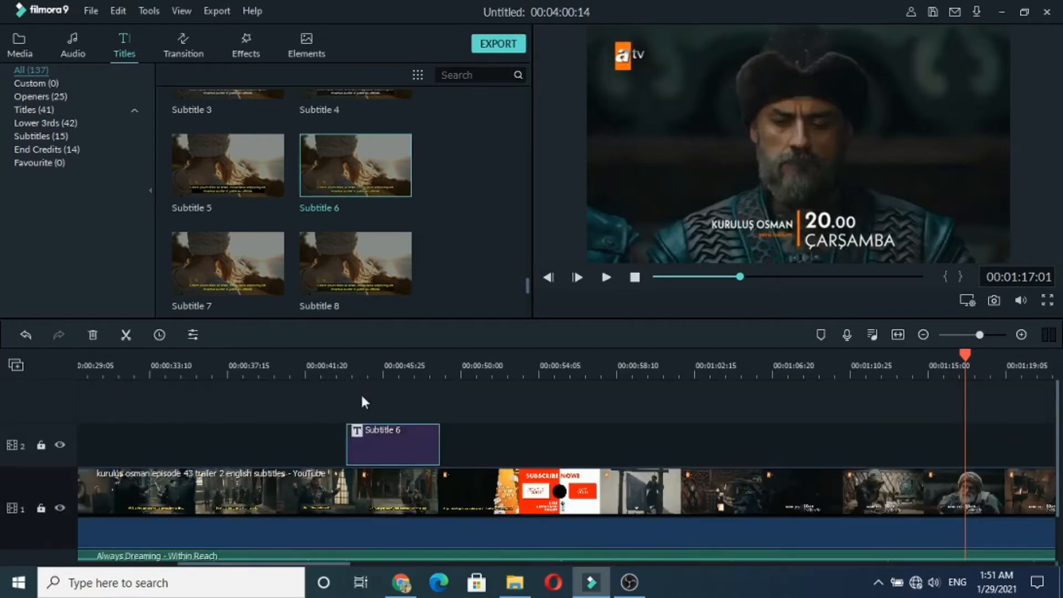
pyautogui.moveTo(439, 439); pyautogui.dragTo(793, 440)
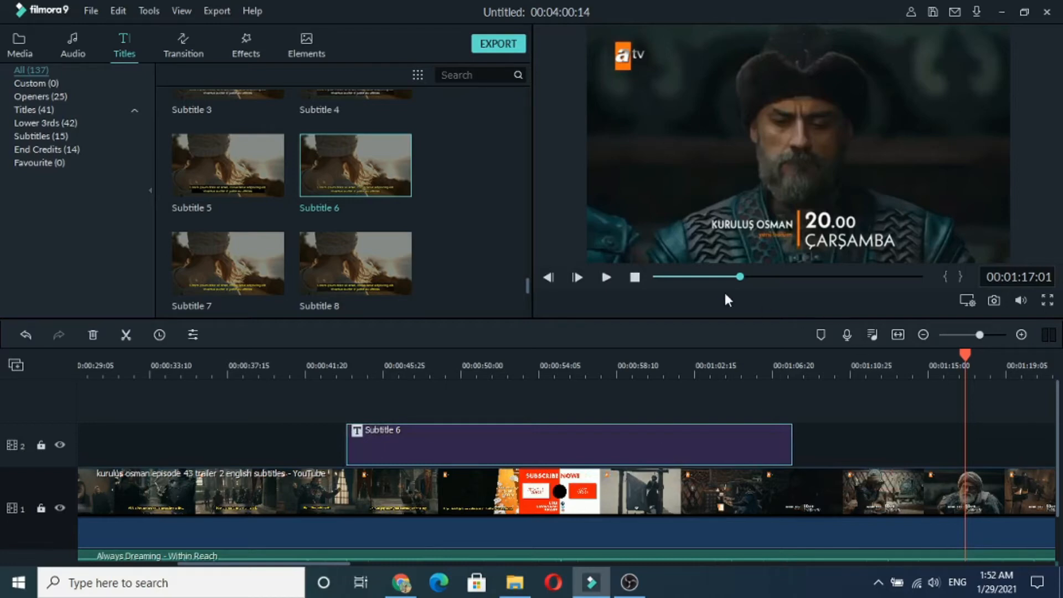
# - Play back the section of the trailer that lies under the Subtitle 6 title
pyautogui.click(704, 273)
pyautogui.press('space')
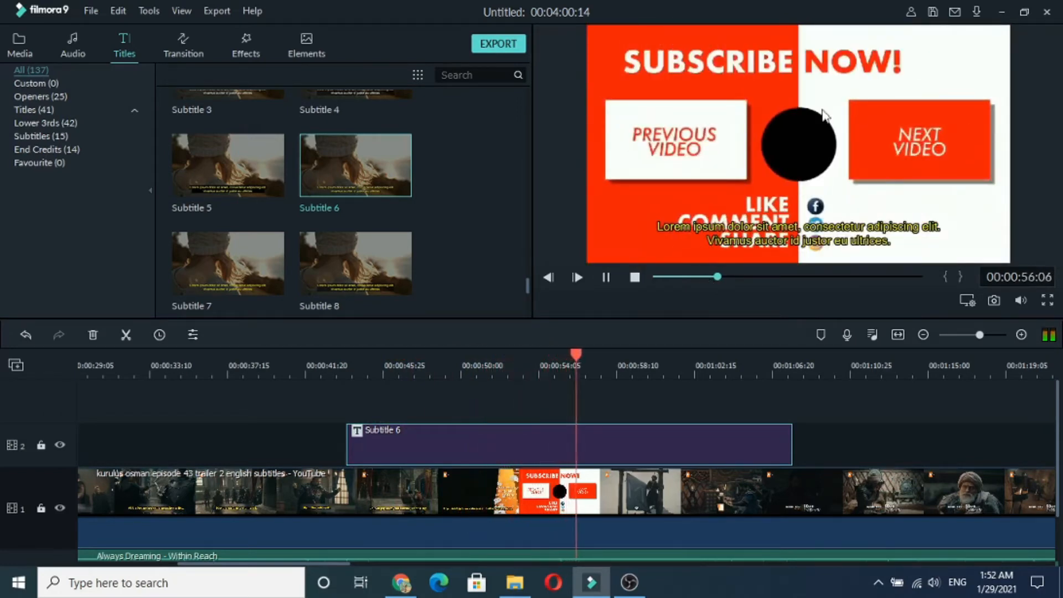
pyautogui.click(532, 475)
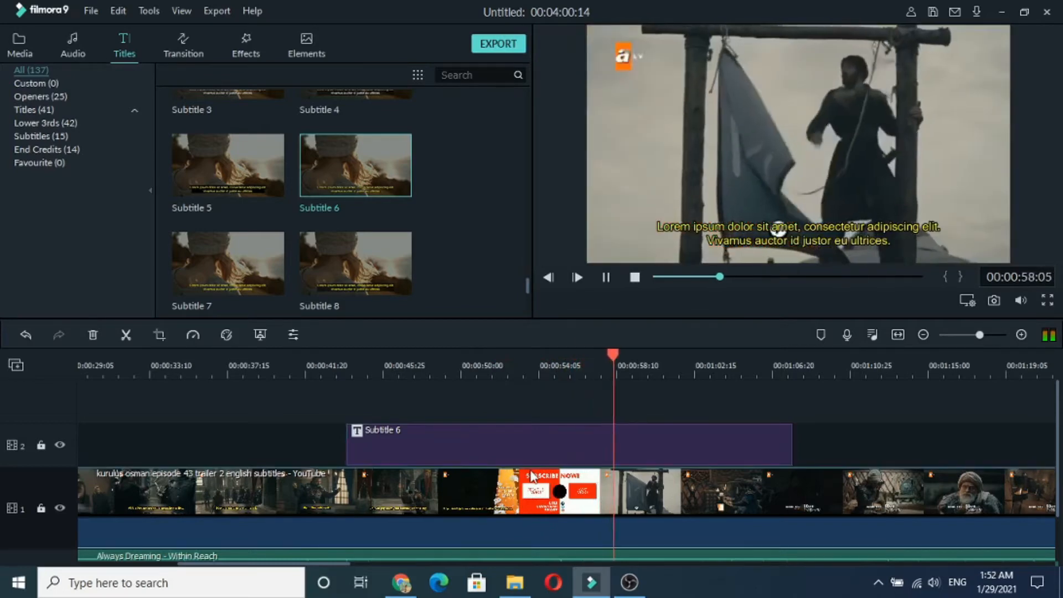
# - Stop the playback and replace the first line of the Subtitle 6 text with "turkish drama serial"
pyautogui.doubleClick(517, 440)
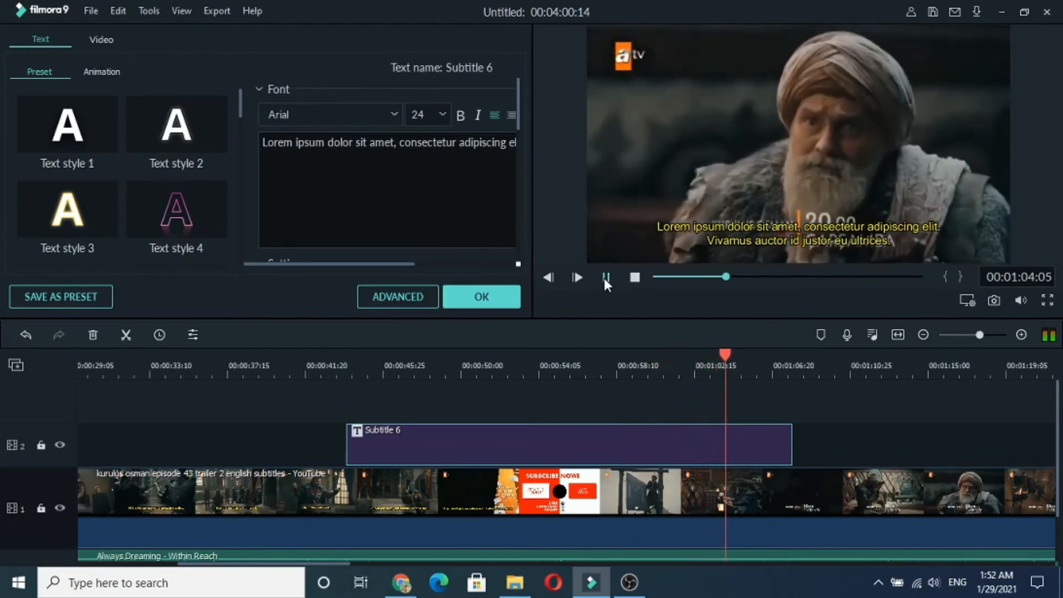
pyautogui.click(605, 277)
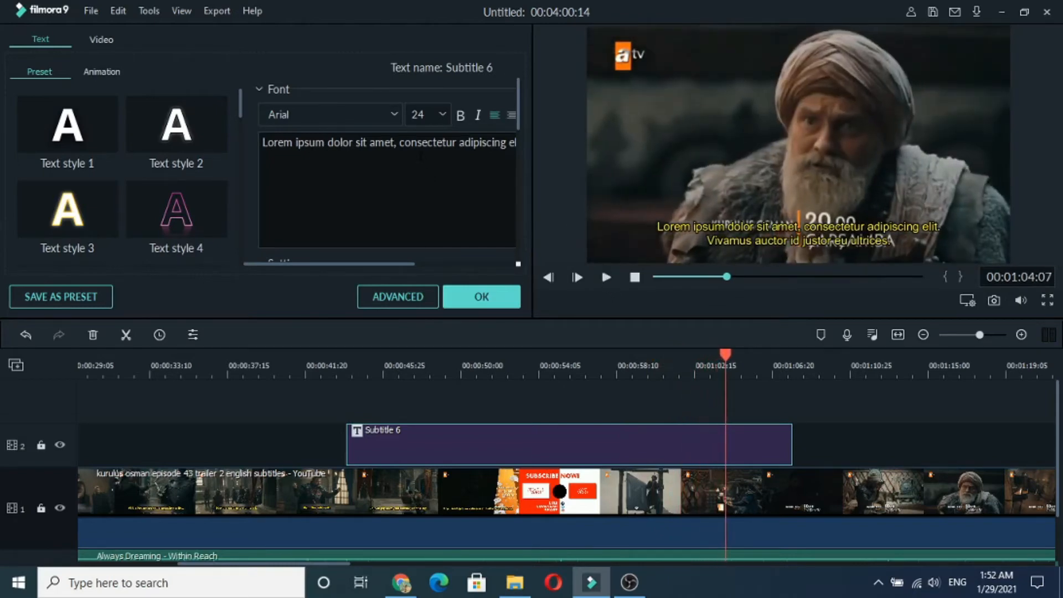
pyautogui.hotkey('ctrl', 'a')
pyautogui.press('BackSpace')
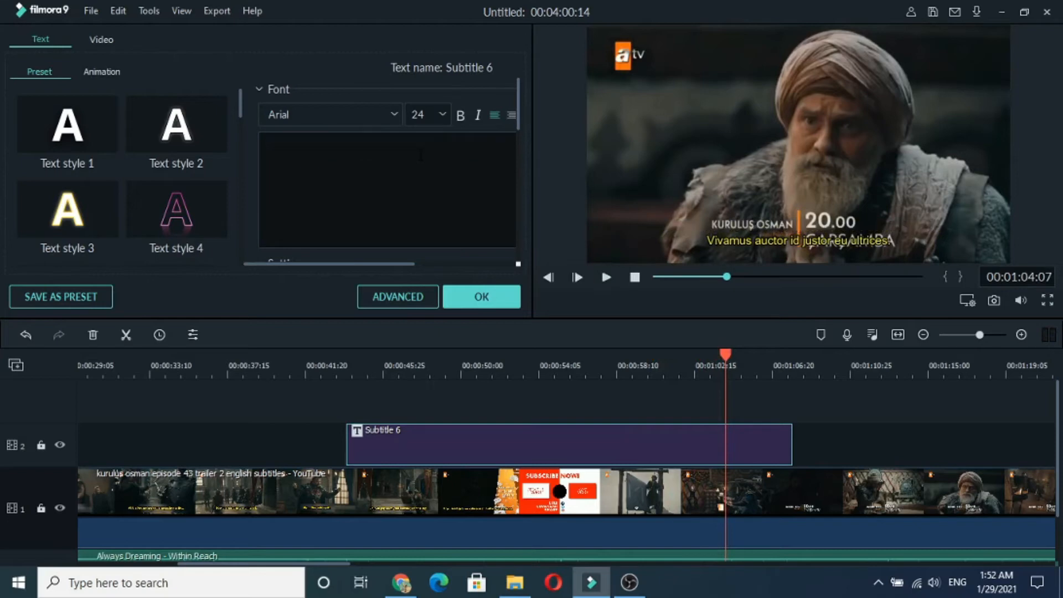
pyautogui.write('k')
pyautogui.press('BackSpace')
pyautogui.write('turkish')
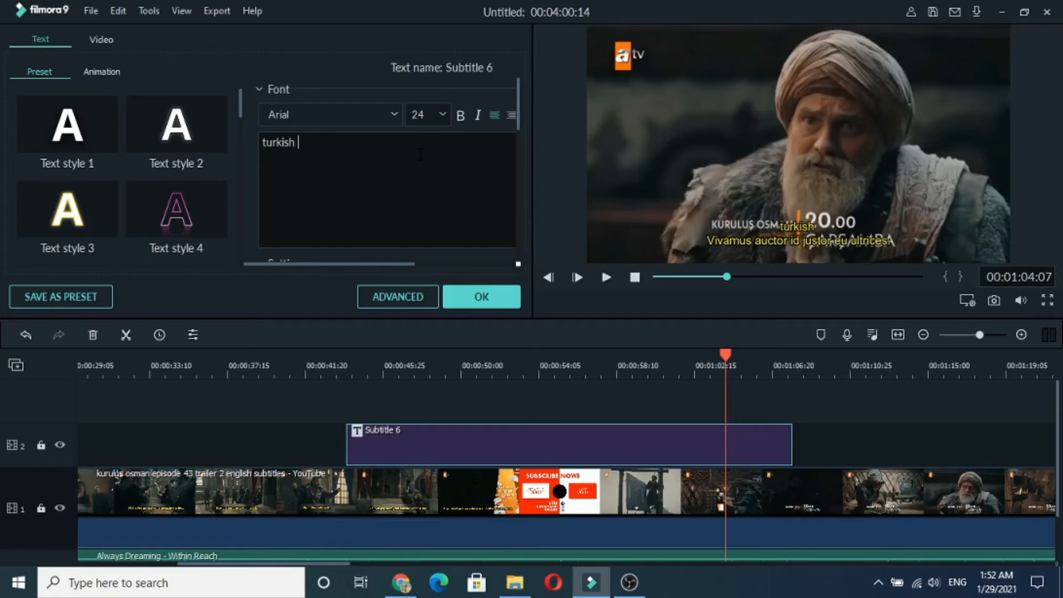
pyautogui.write(' drama')
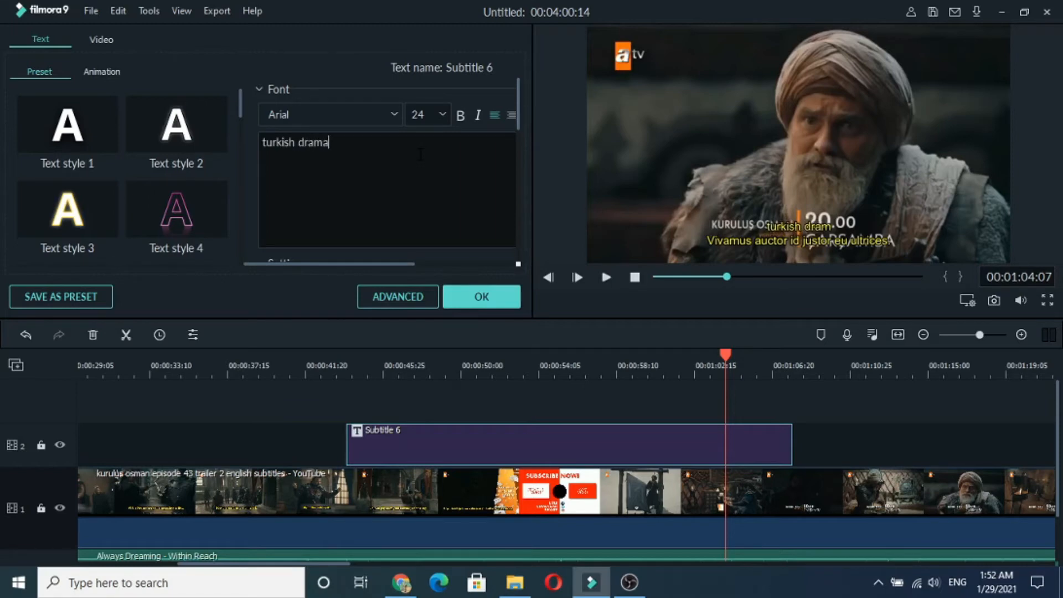
pyautogui.write(' serial')
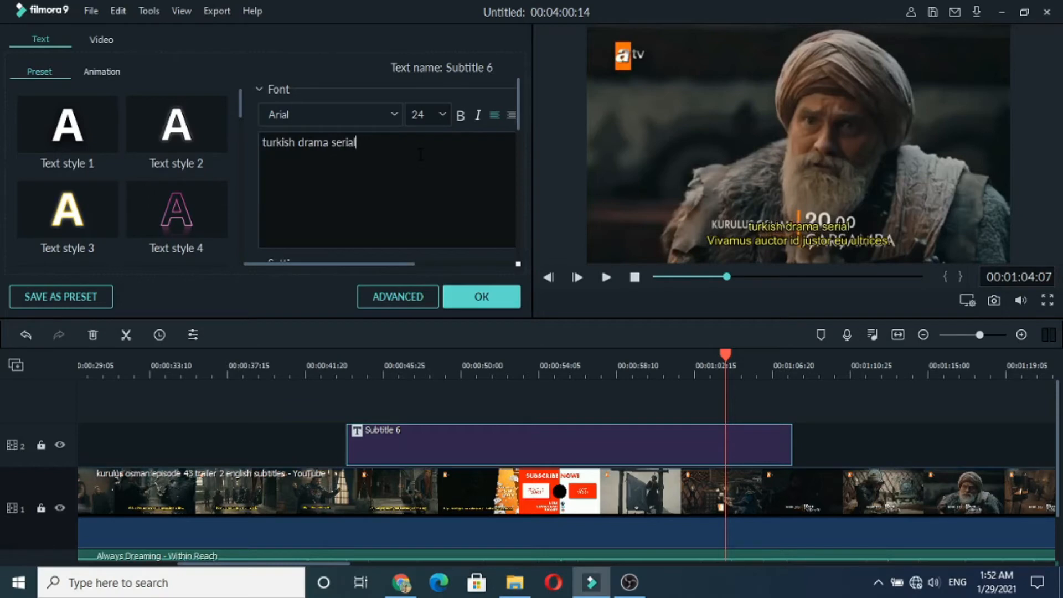
# - Complete the first line of the Subtitle 6 text so it reads "turkish drama serial kurulus osman epiosde 42"
pyautogui.write(' ku')
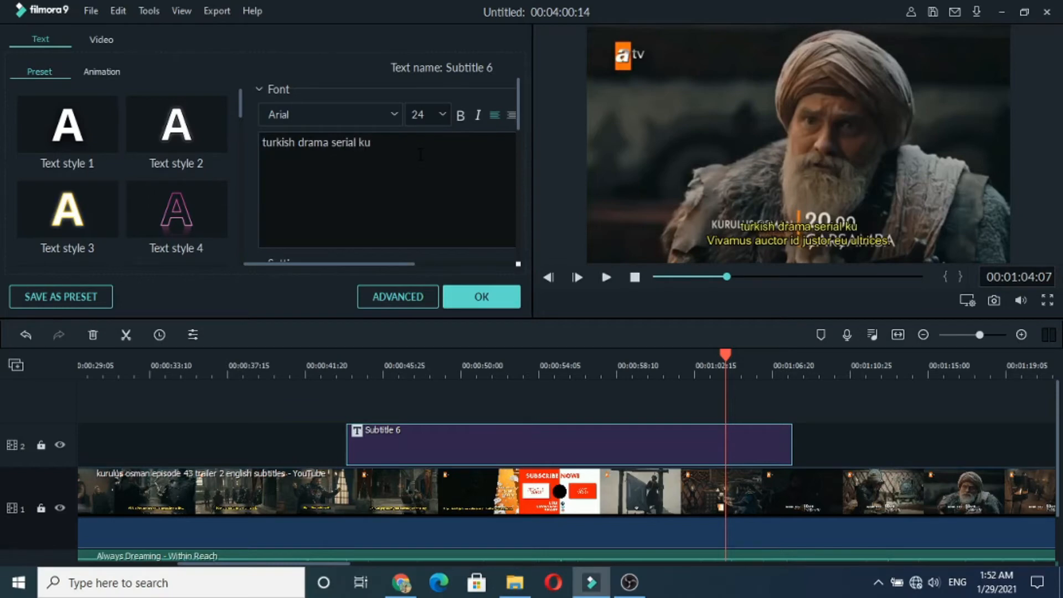
pyautogui.write('rulus')
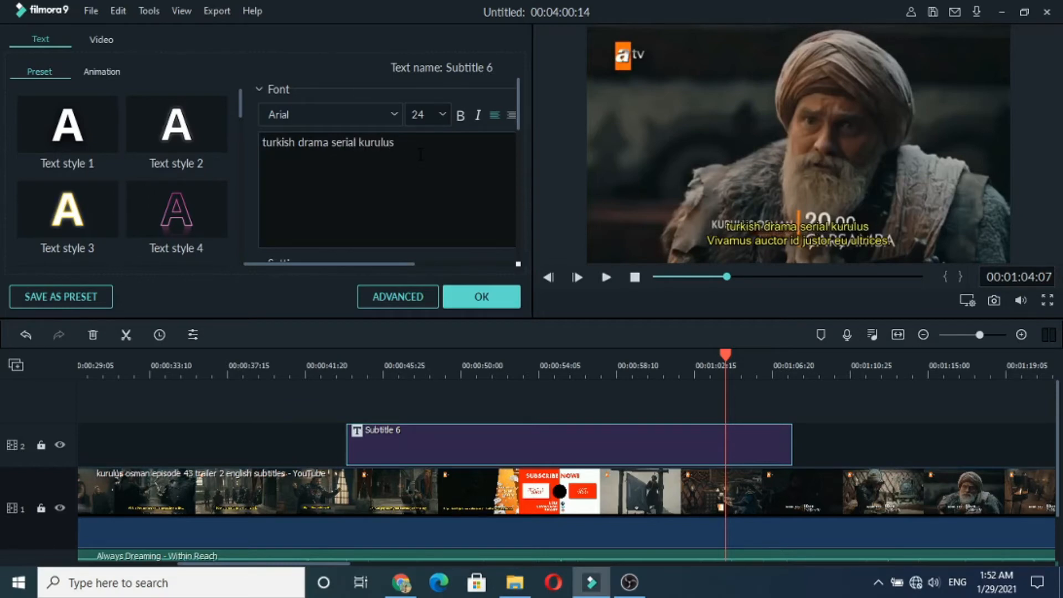
pyautogui.write(' osmam')
pyautogui.press('BackSpace')
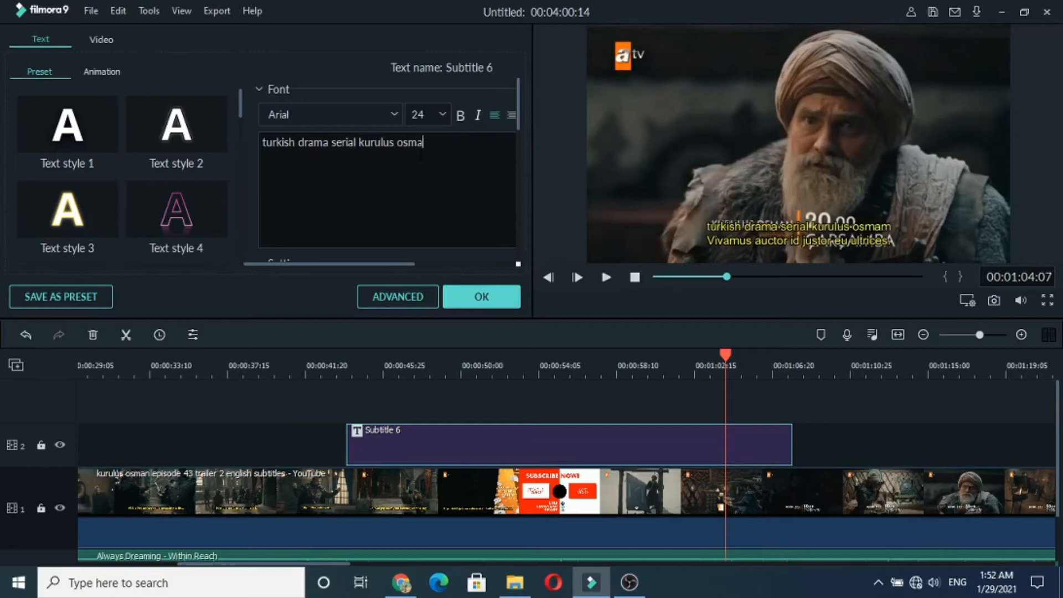
pyautogui.write('n epiosde')
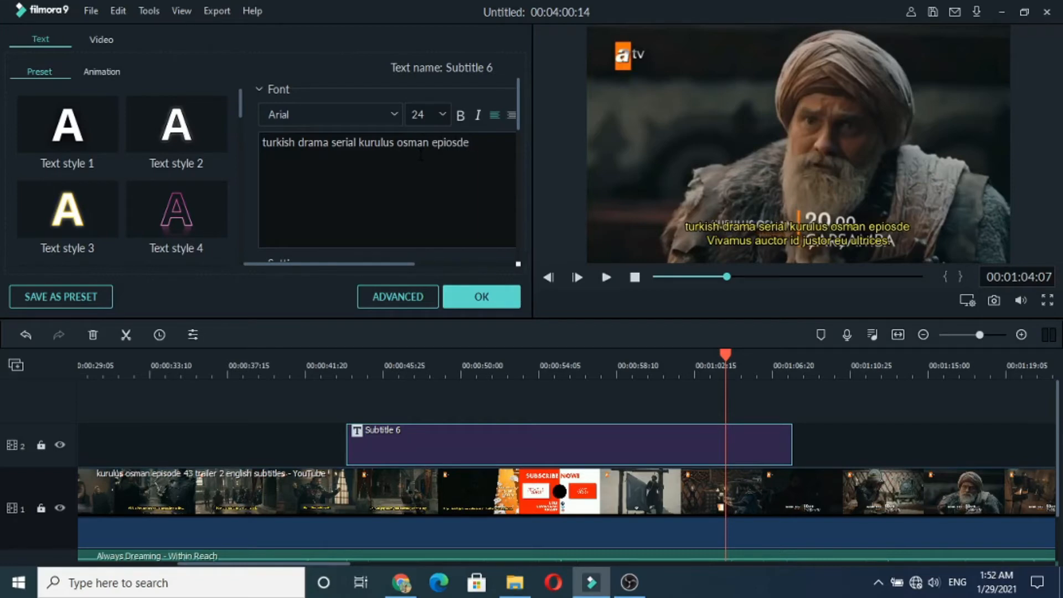
pyautogui.write(' 42')
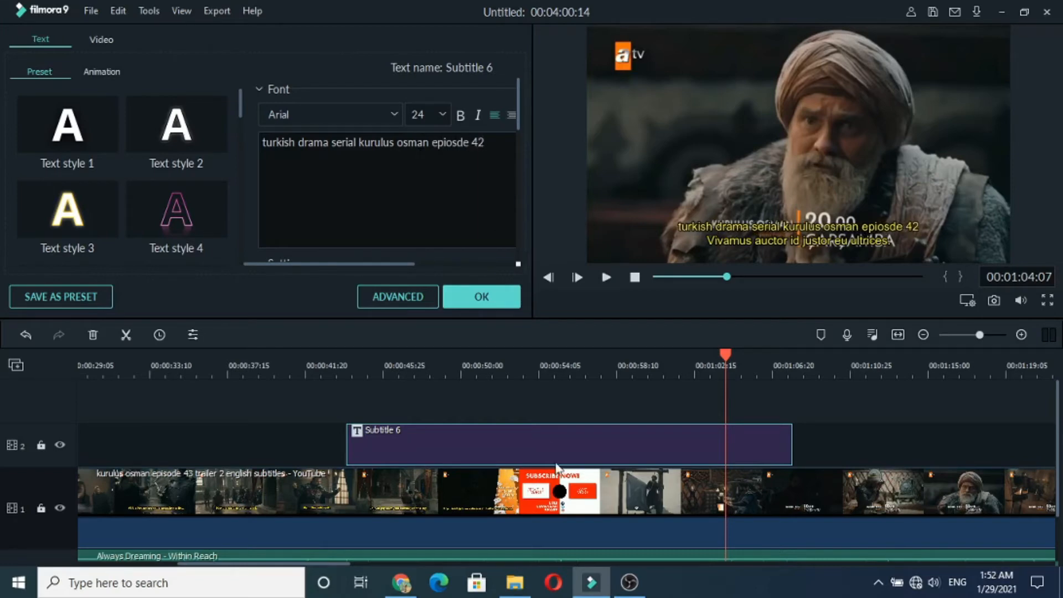
# - Move the Subtitle 6 title to start at about 1:04, play back the section beneath it and close the text editing
pyautogui.moveTo(573, 453); pyautogui.dragTo(940, 430)
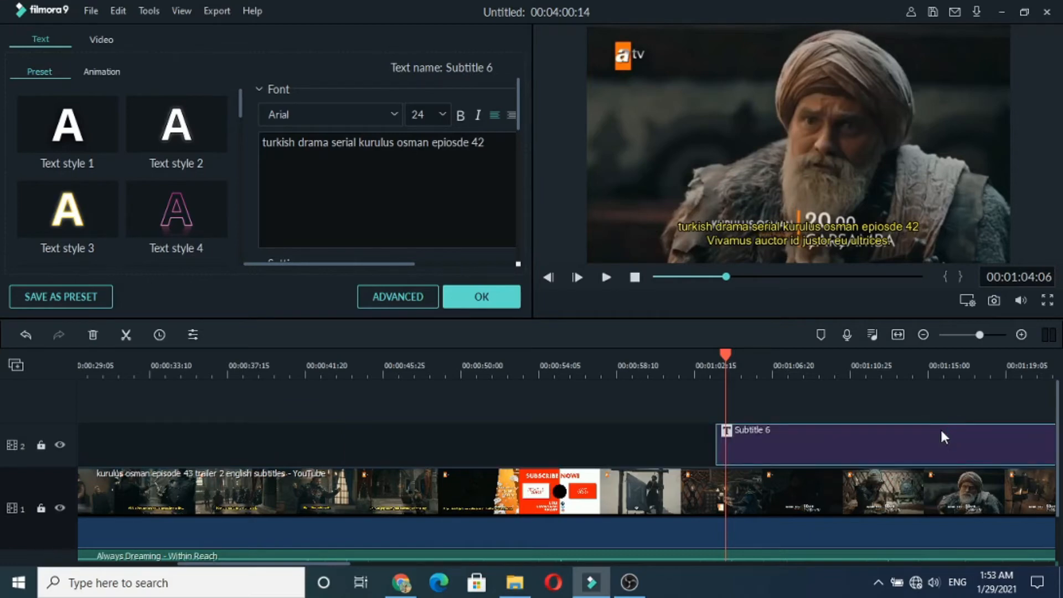
pyautogui.click(610, 279)
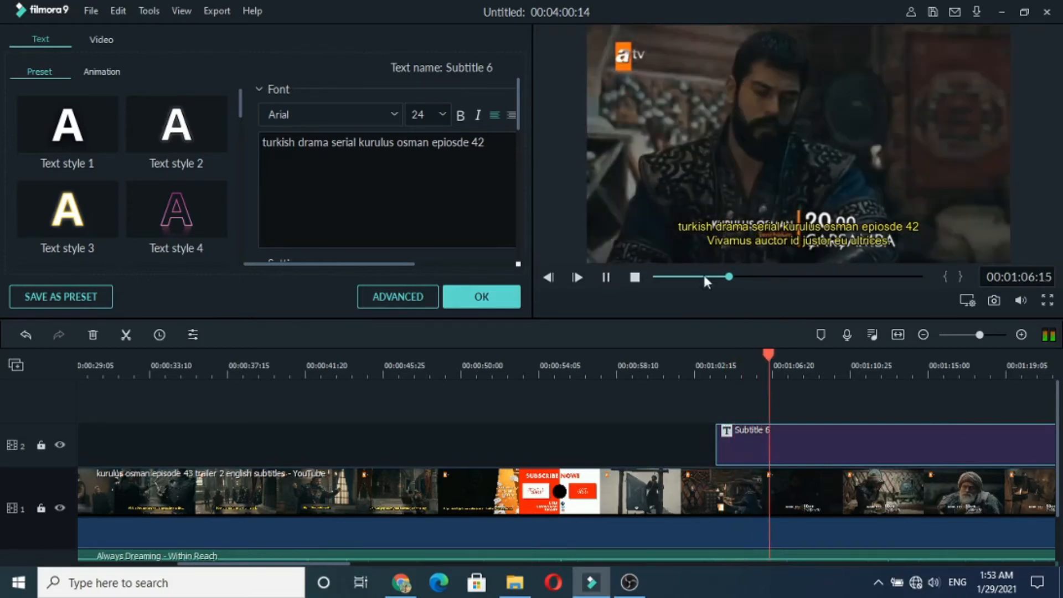
pyautogui.click(607, 275)
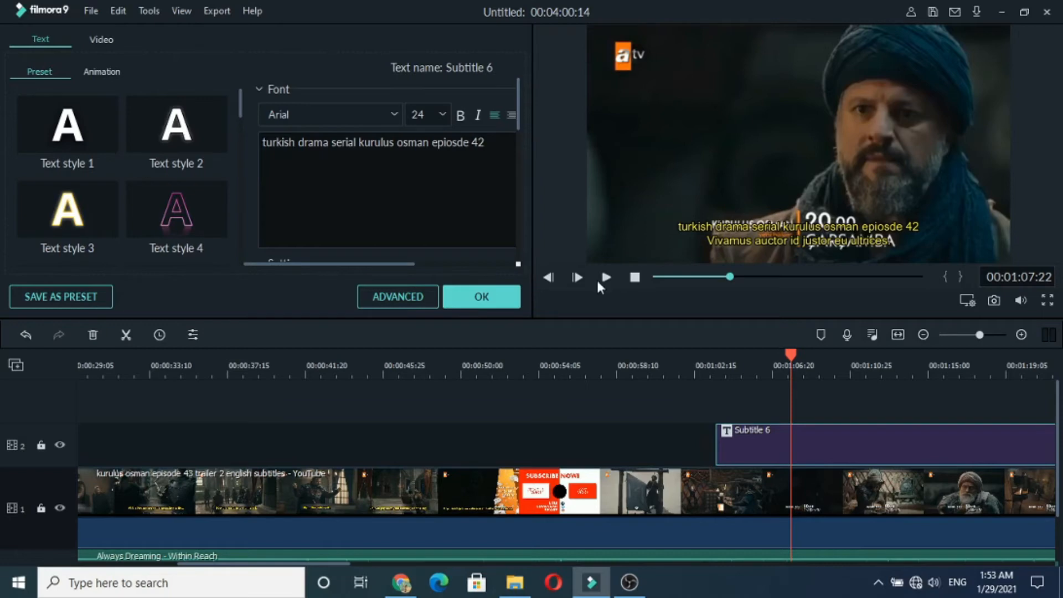
pyautogui.click(503, 291)
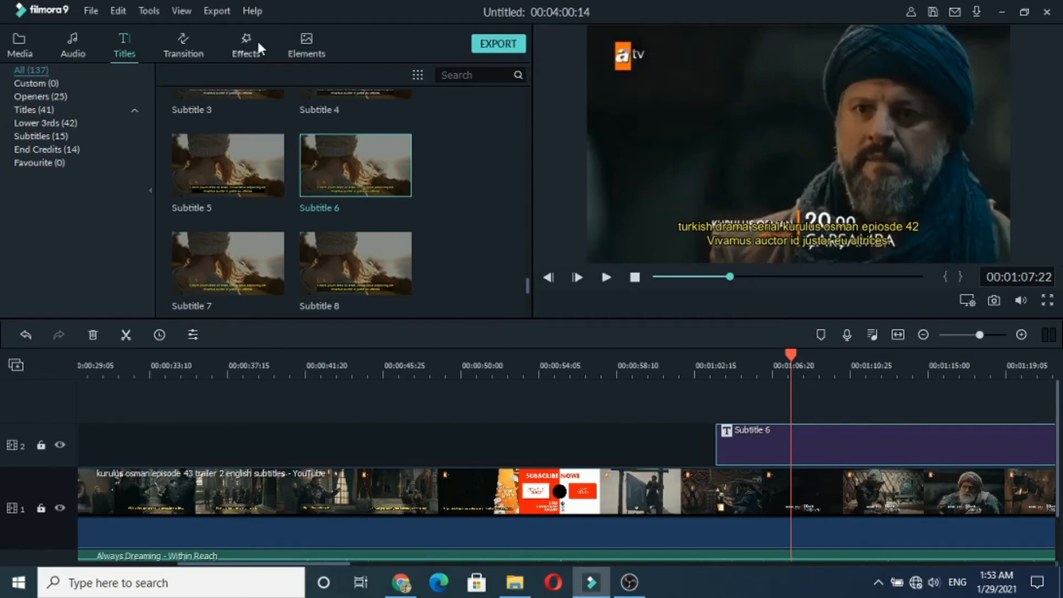
# - Preview the Badge Element 3 and Element Love 1 graphics from the elements library
pyautogui.click(302, 45)
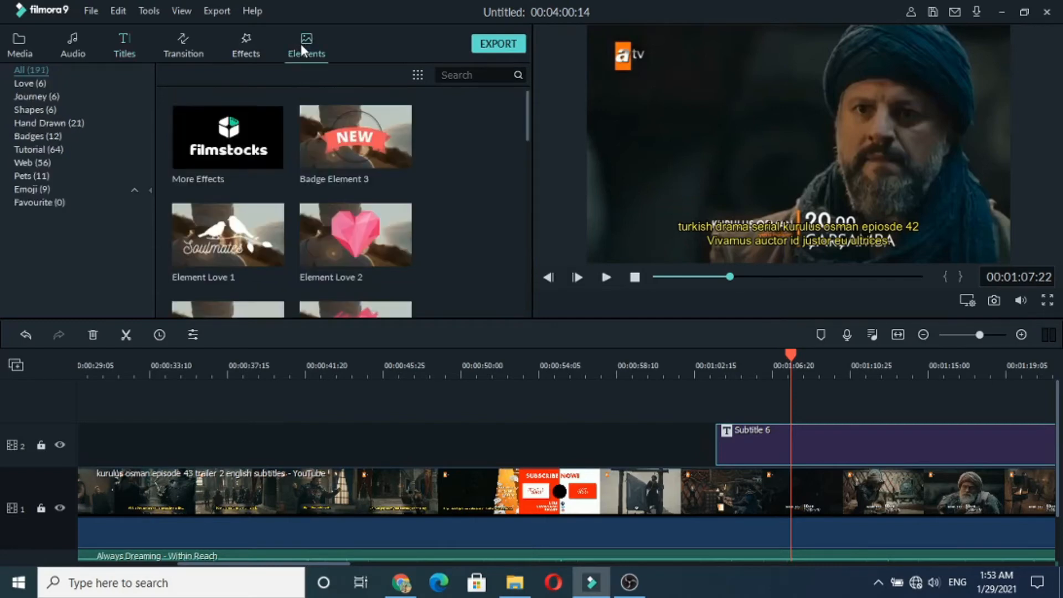
pyautogui.doubleClick(332, 130)
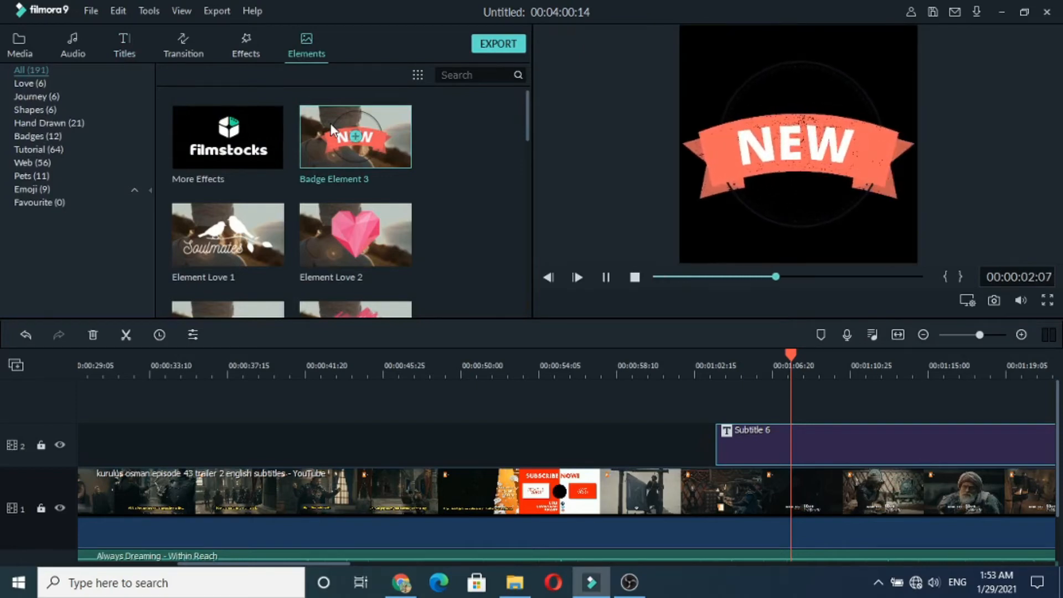
pyautogui.press('space')
pyautogui.doubleClick(262, 213)
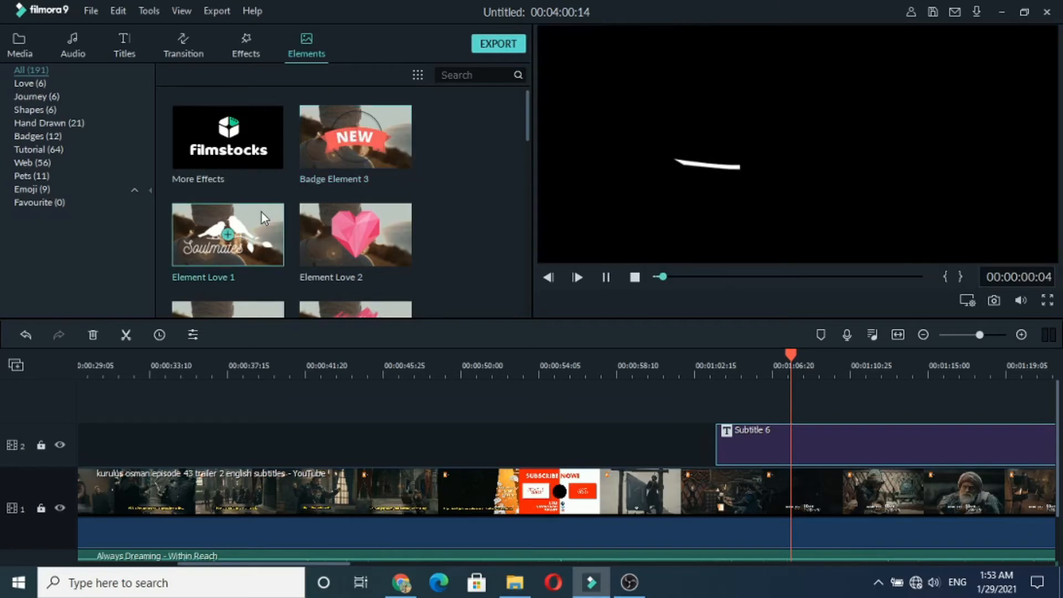
# - Place Element Love 1 on track 2 above the trailer at about 38 s and play back that section
pyautogui.moveTo(261, 211); pyautogui.dragTo(238, 456)
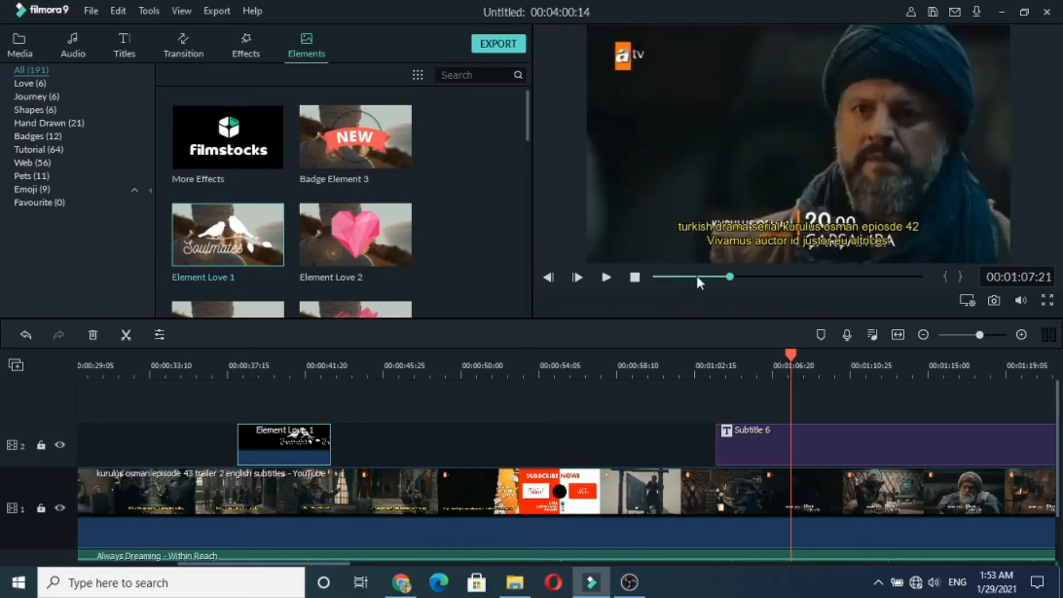
pyautogui.click(695, 276)
pyautogui.press('space')
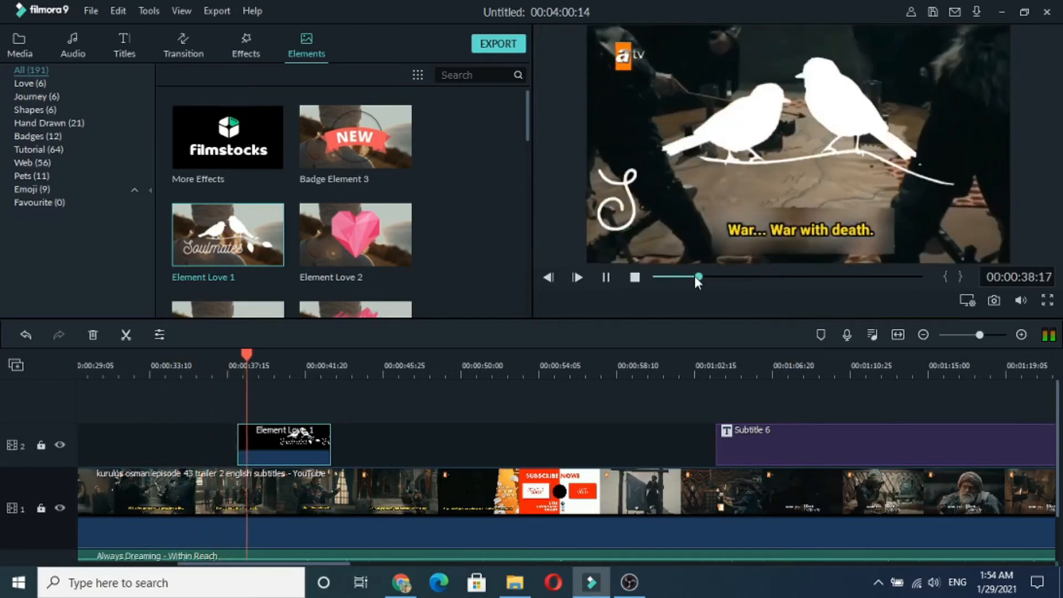
pyautogui.press('space')
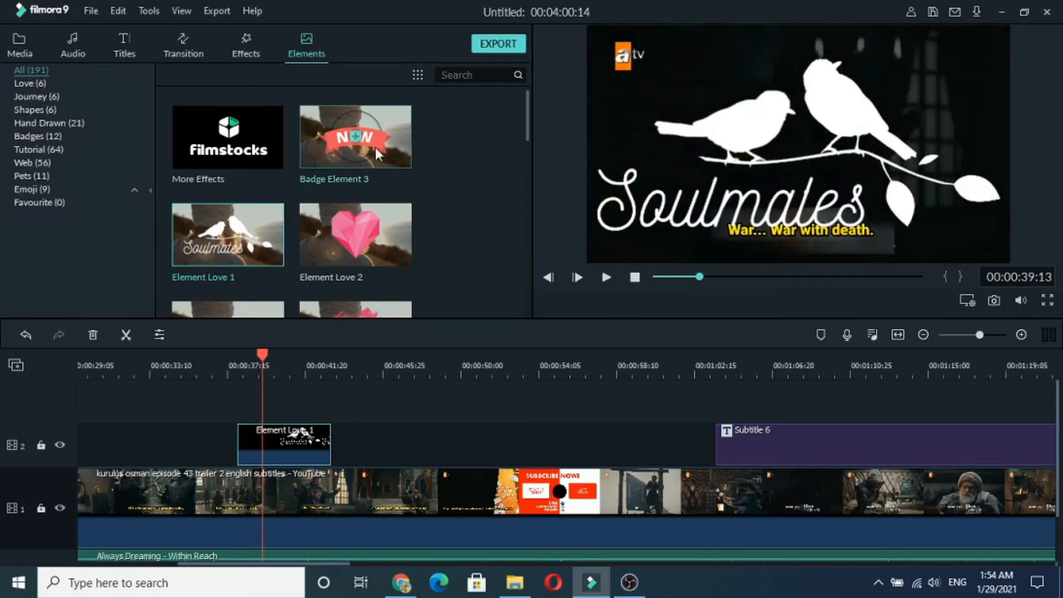
pyautogui.scroll(-10, 391, 161)
pyautogui.scroll(-3, 391, 164)
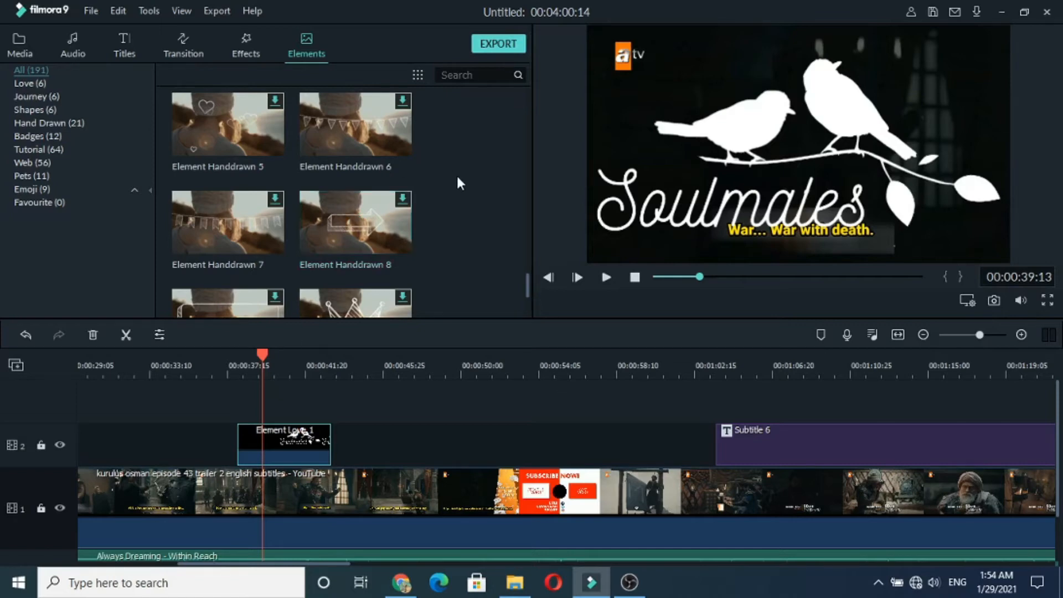
# - Delete the trailer clip and the Element Love 1 clip from the timeline
pyautogui.click(10, 52)
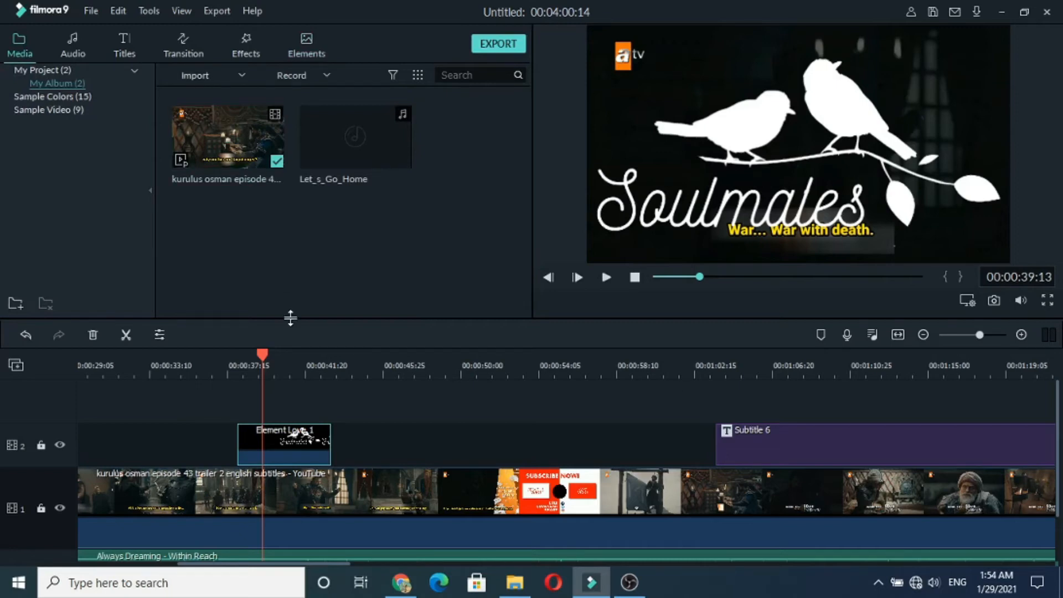
pyautogui.rightClick(440, 501)
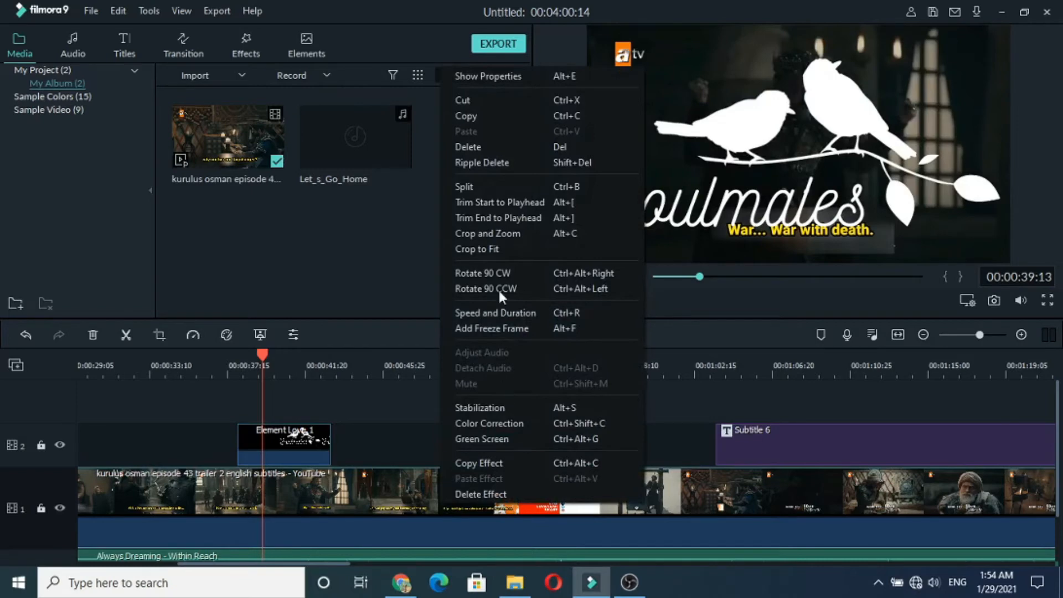
pyautogui.click(491, 151)
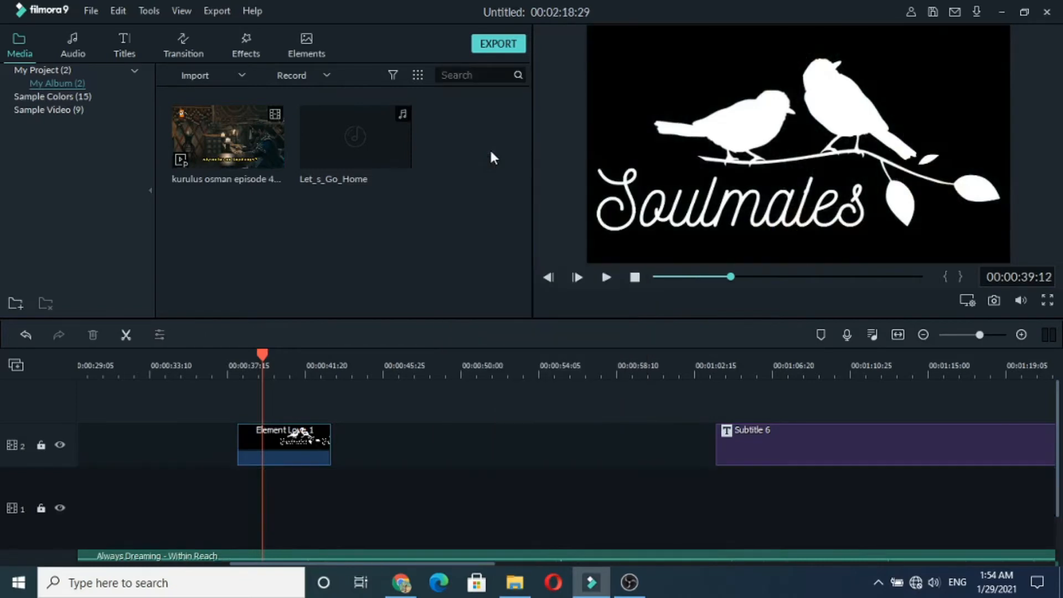
pyautogui.rightClick(303, 461)
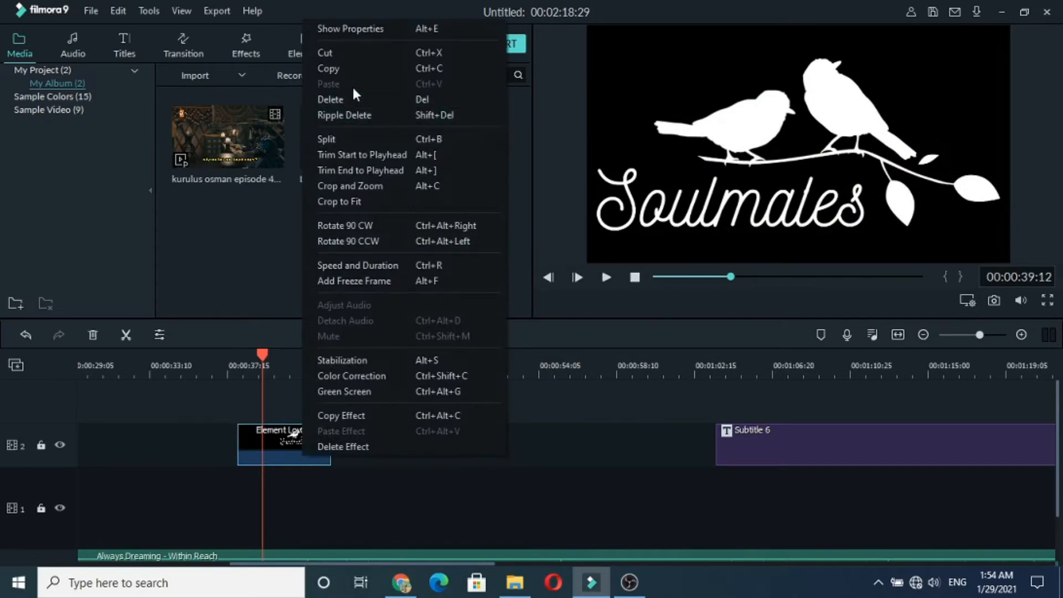
pyautogui.click(358, 99)
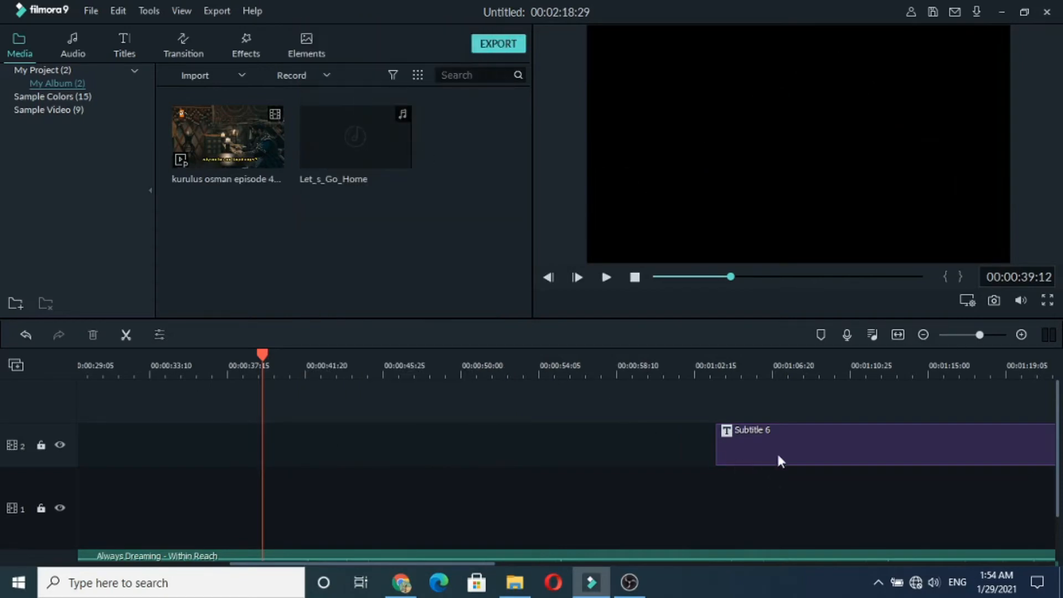
# - Clear the rest of the timeline by deleting the Subtitle 6 title, the "Always Dreaming - Within Reach" music and the Credit 2 title
pyautogui.rightClick(767, 427)
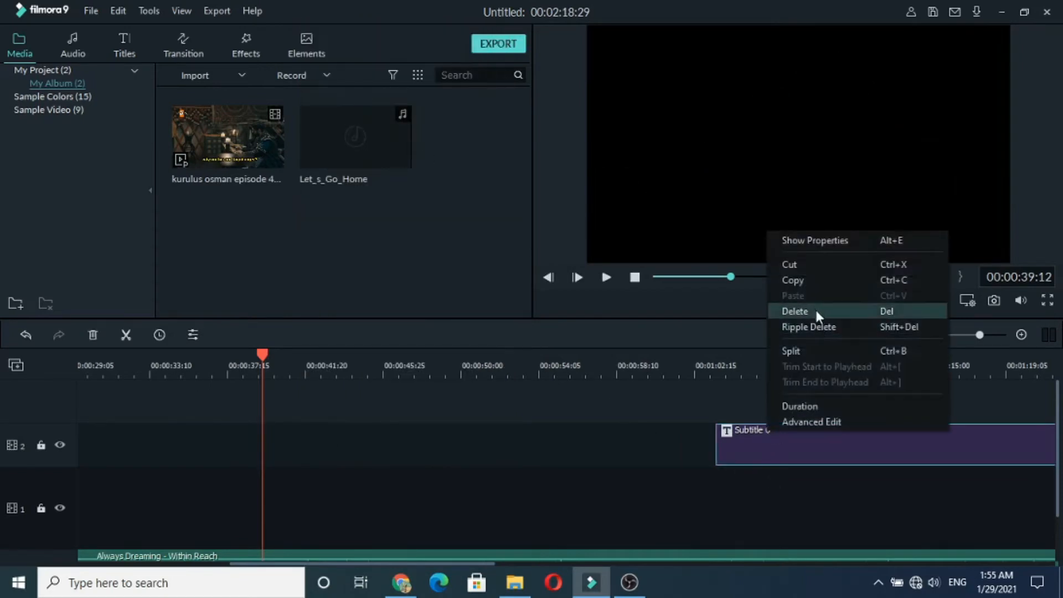
pyautogui.click(816, 313)
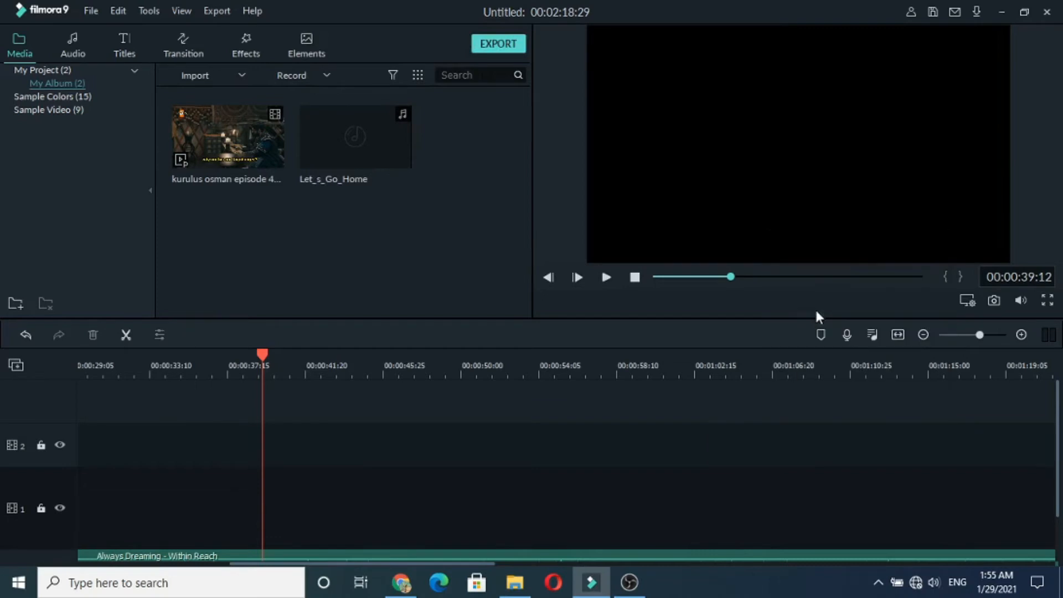
pyautogui.rightClick(678, 556)
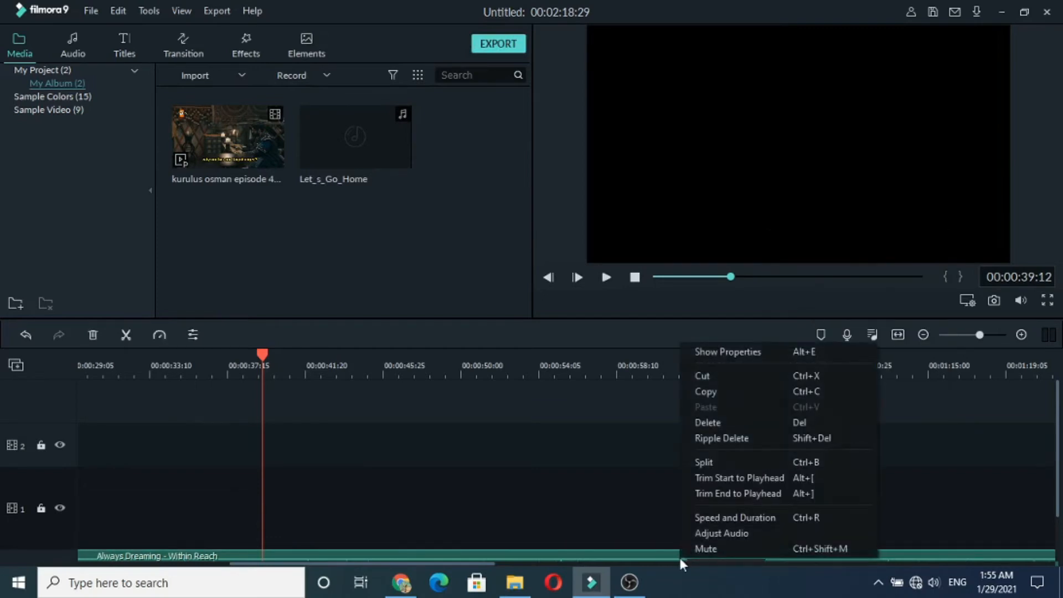
pyautogui.click(707, 419)
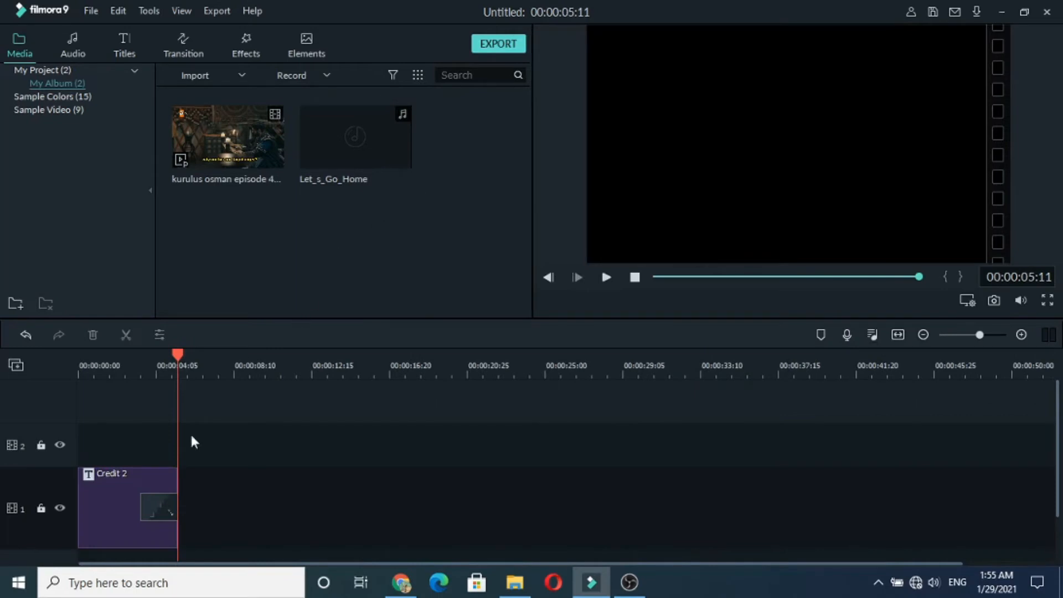
pyautogui.rightClick(125, 504)
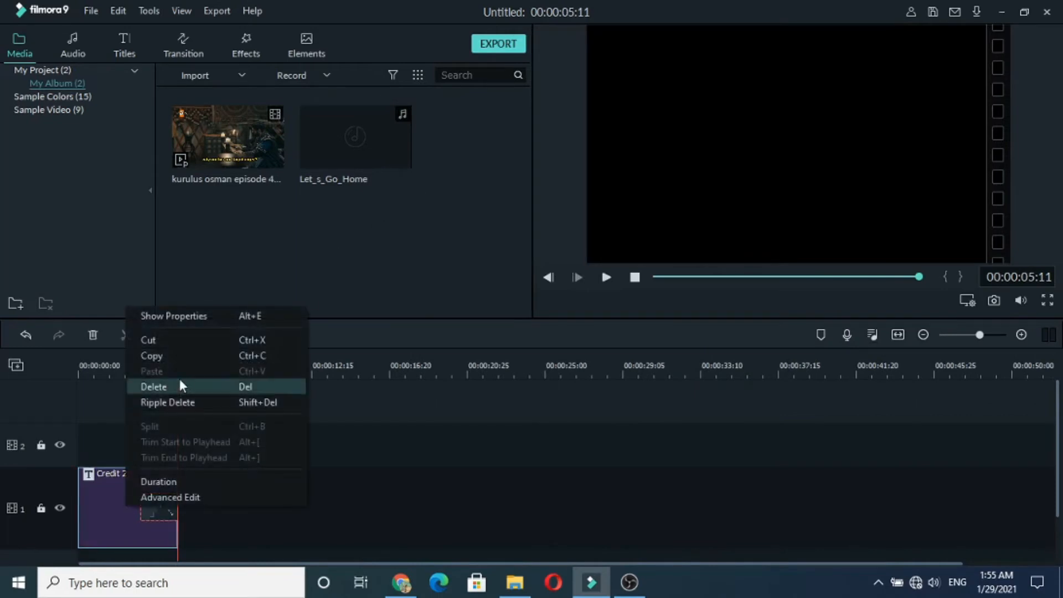
pyautogui.click(180, 386)
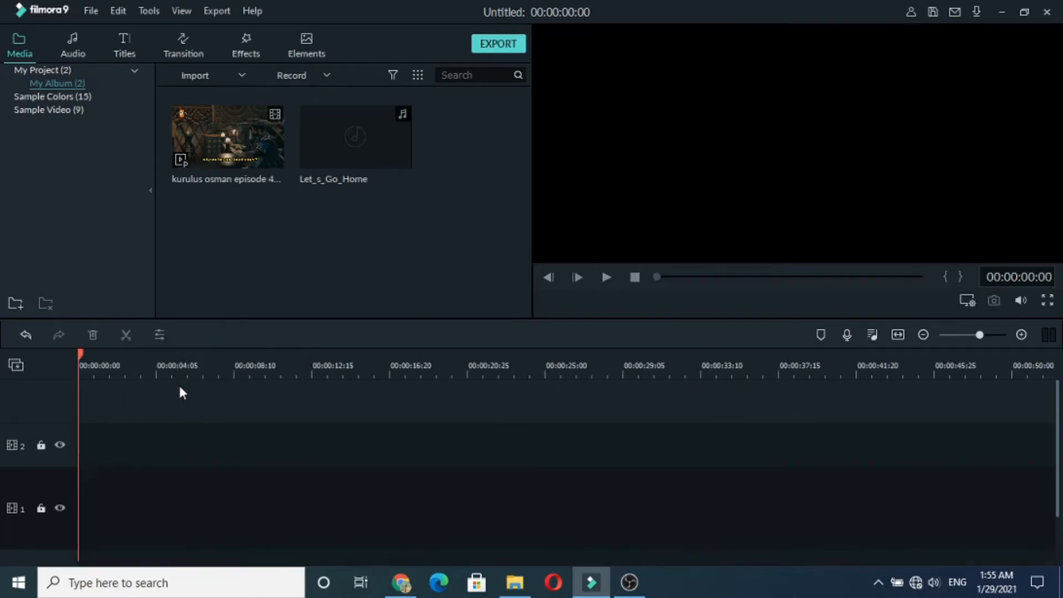
# - Import 13 pictures, including download (1) to download (12), from the filmora pic folder on the Desktop
pyautogui.rightClick(272, 216)
pyautogui.click(288, 220)
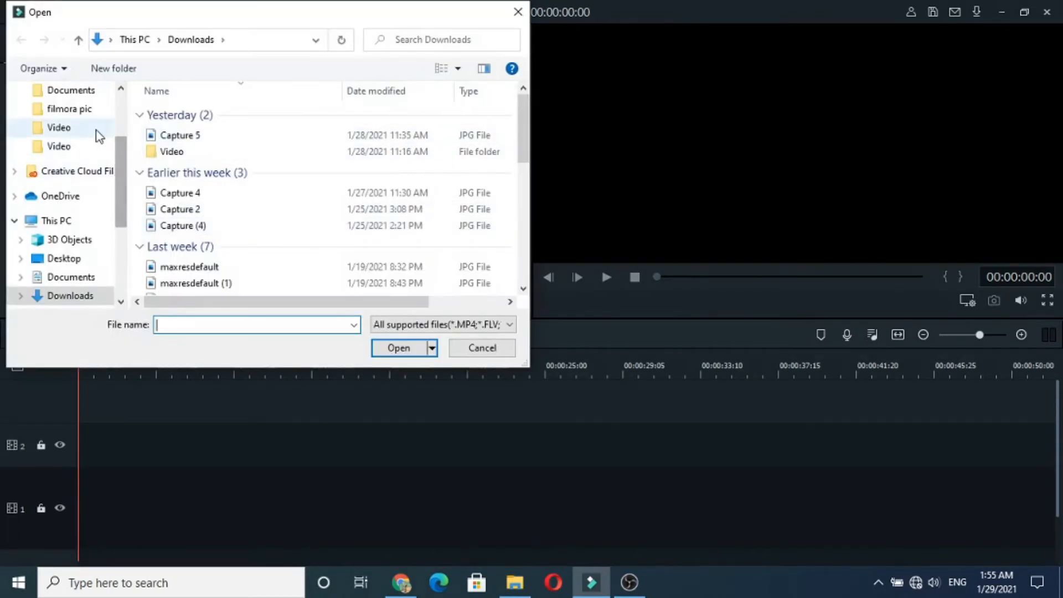
pyautogui.click(84, 114)
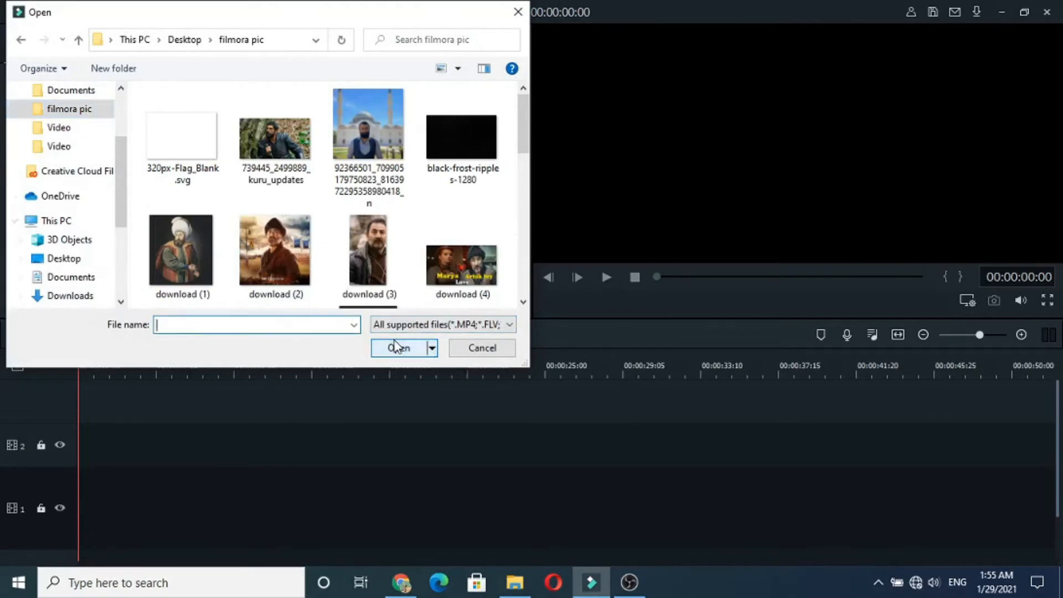
pyautogui.click(398, 353)
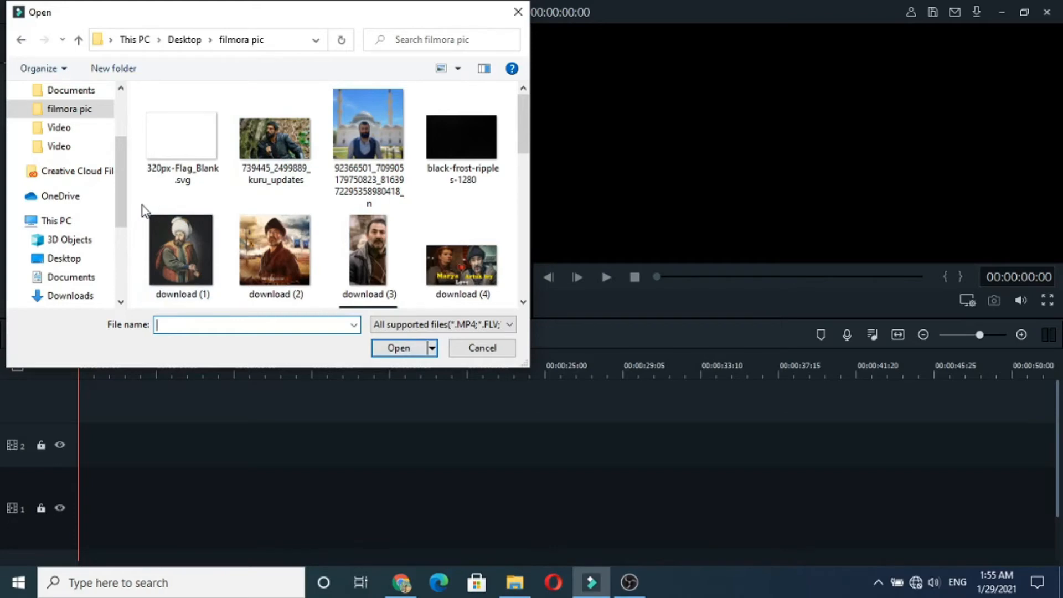
pyautogui.moveTo(143, 209); pyautogui.dragTo(478, 298)
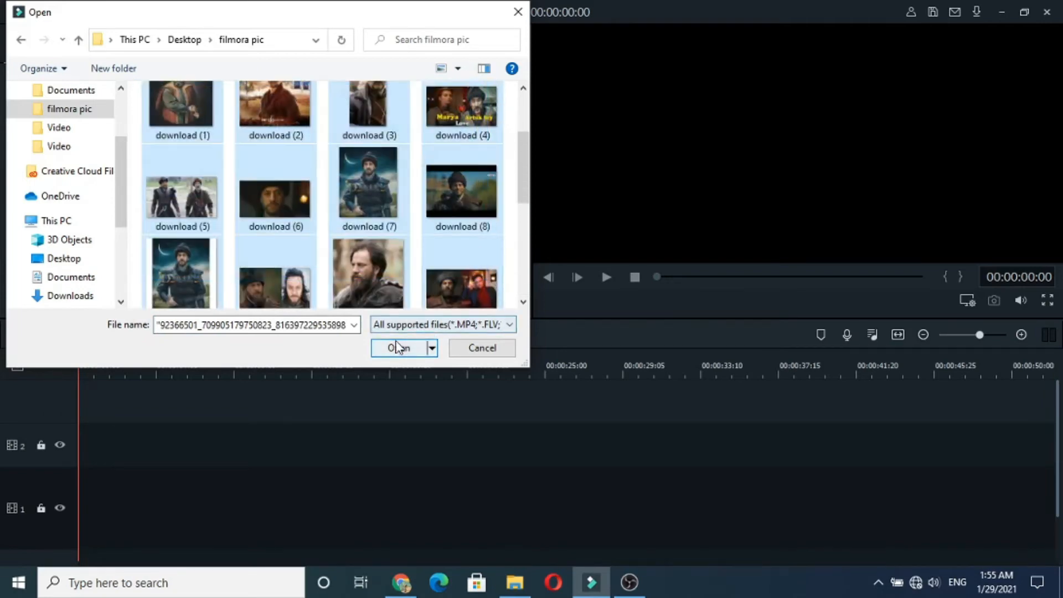
pyautogui.click(397, 348)
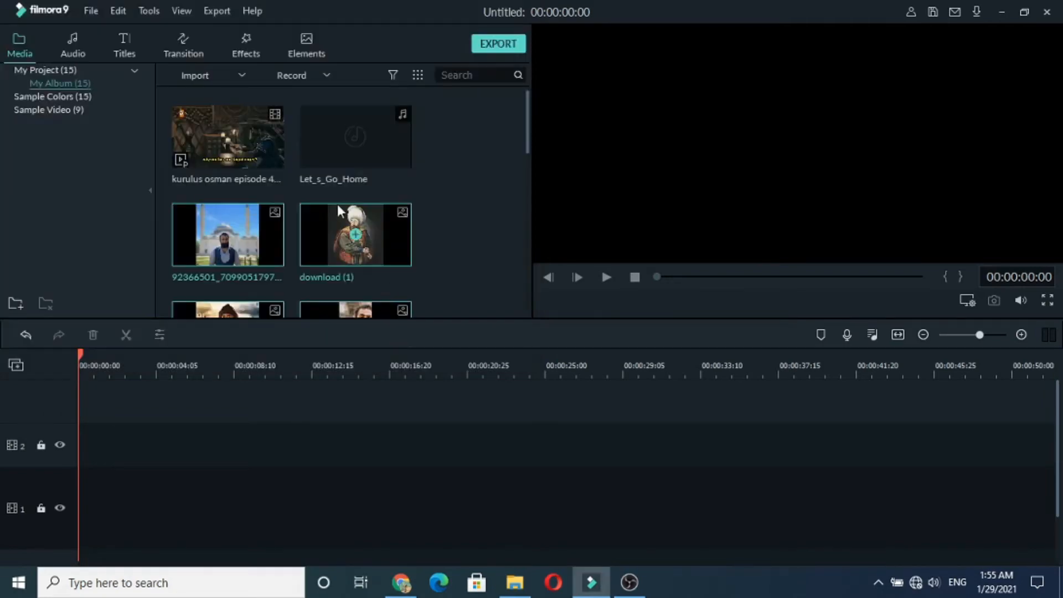
# - Place all the imported pictures one after another on video track 1, starting at about 2 s
pyautogui.moveTo(242, 225); pyautogui.dragTo(374, 203)
pyautogui.scroll(-5, 442, 199)
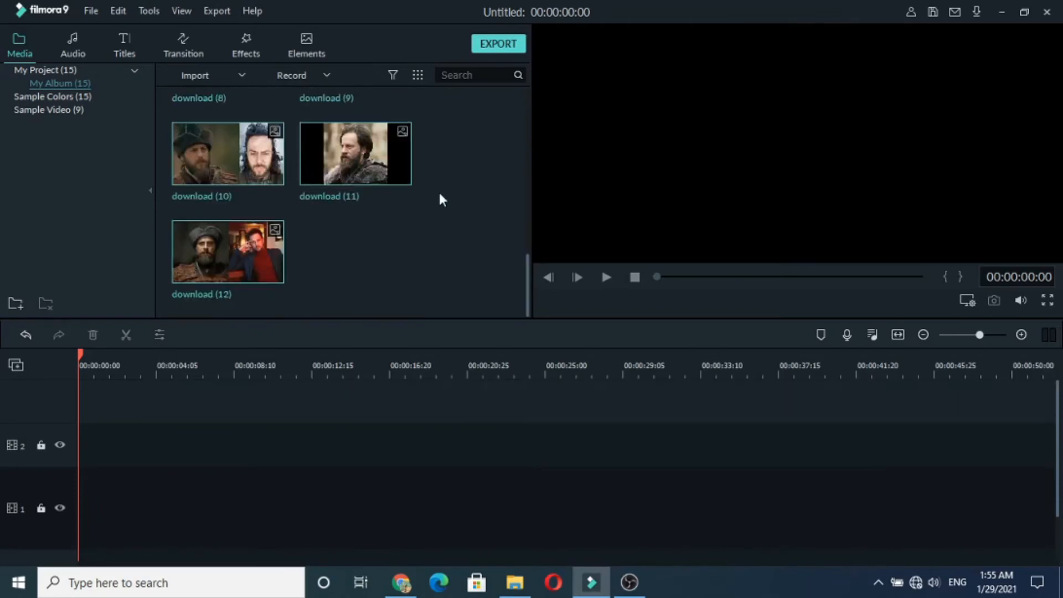
pyautogui.scroll(5, 441, 200)
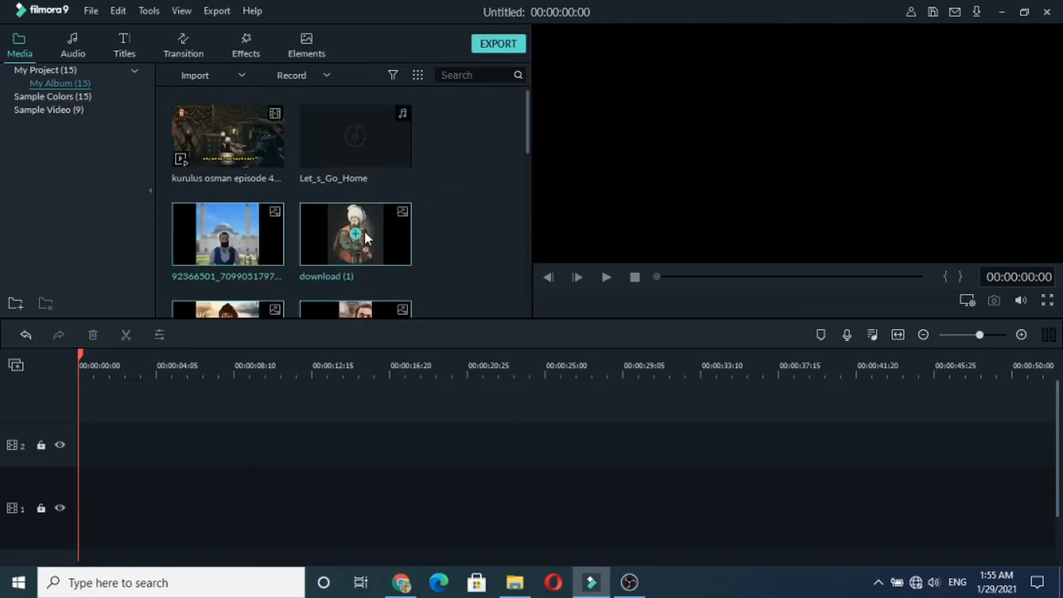
pyautogui.moveTo(365, 237); pyautogui.dragTo(118, 496)
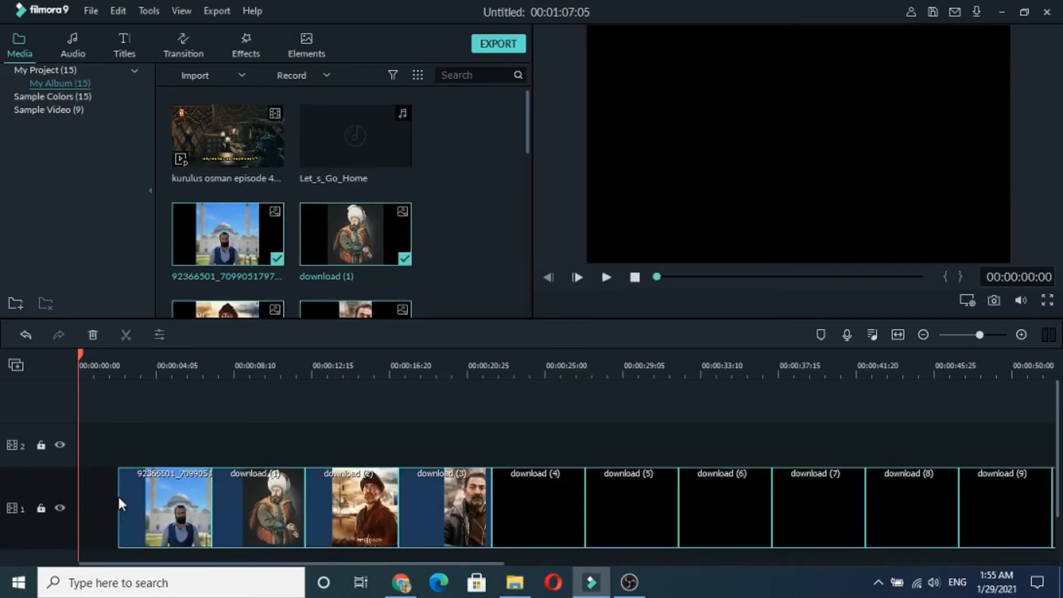
# - Play the start of the picture sequence, and undo the placement of all the pictures on the timeline
pyautogui.press('space')
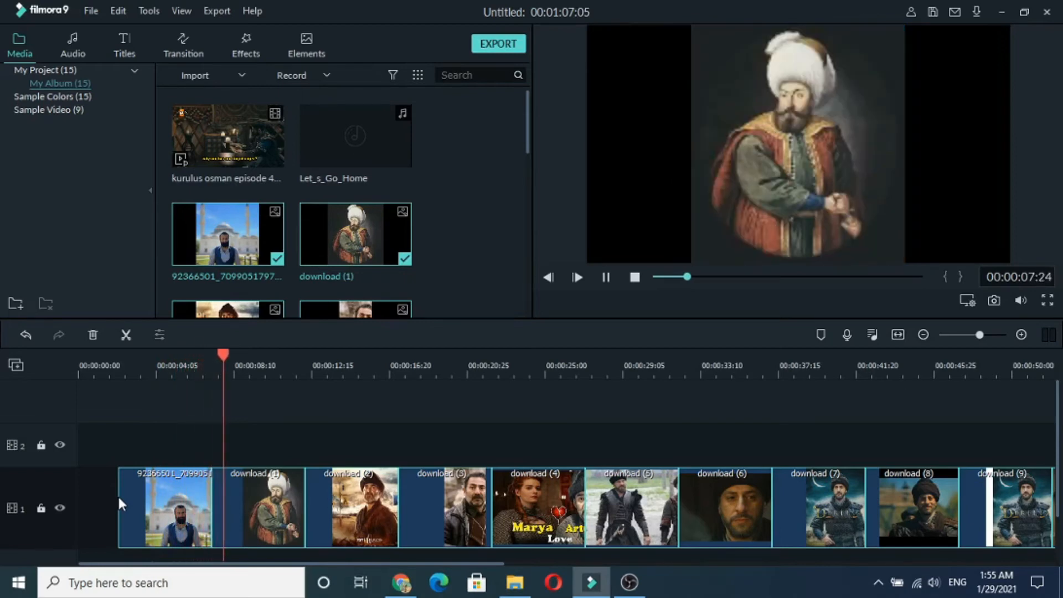
pyautogui.press('space')
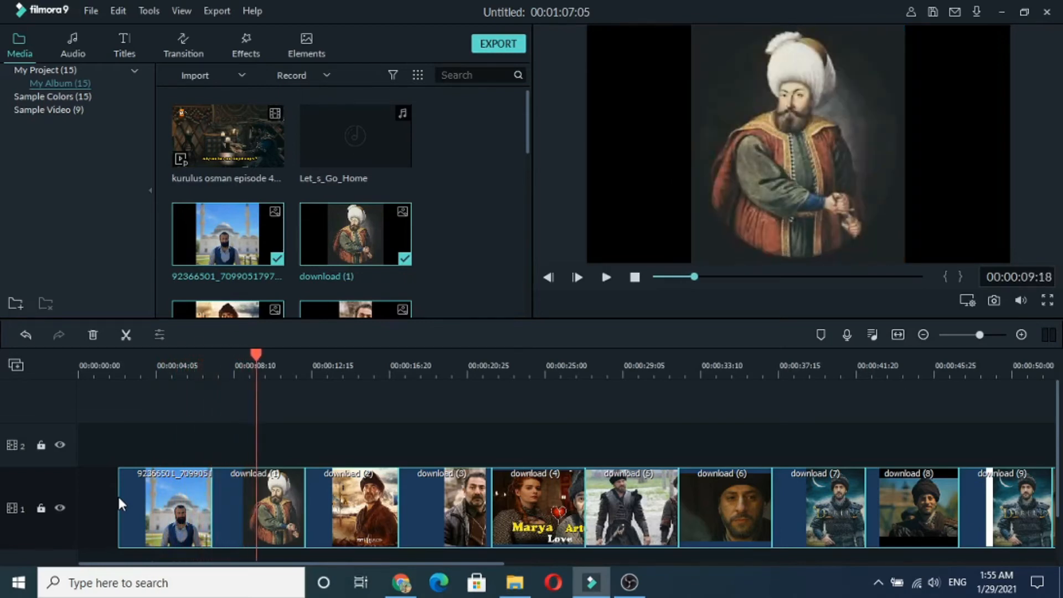
pyautogui.click(453, 243)
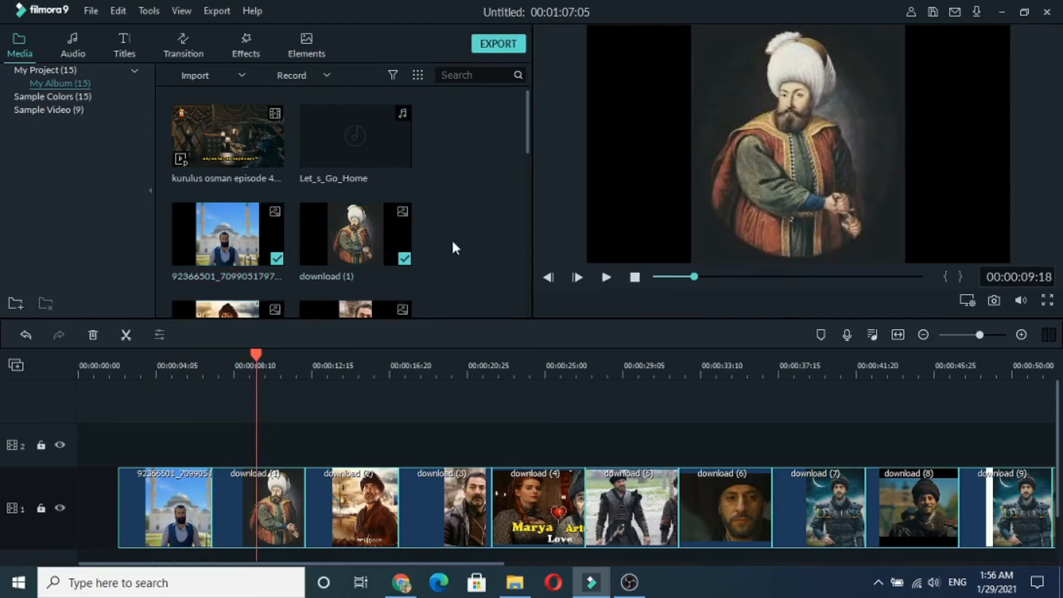
pyautogui.hotkey('ctrl', 'z')
# - Place the picture of the man before the mosque at the start of video track 1 and shorten it to 00:00:03:14
pyautogui.moveTo(275, 240); pyautogui.dragTo(41, 483)
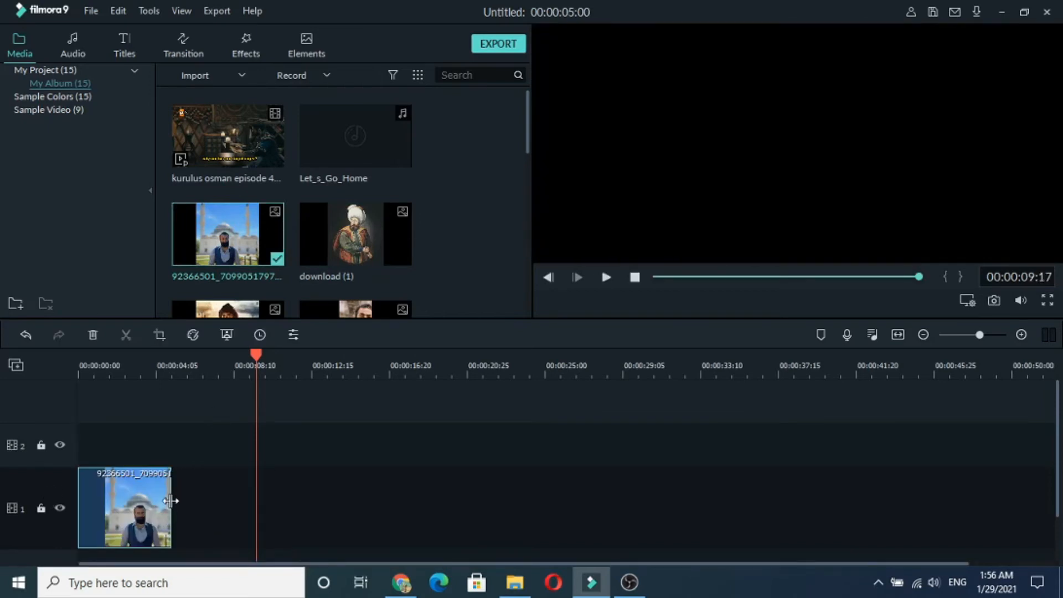
pyautogui.moveTo(171, 501)
pyautogui.mouseDown()
pyautogui.moveTo(200, 504)
pyautogui.moveTo(172, 504)
pyautogui.mouseUp()
pyautogui.doubleClick(145, 507)
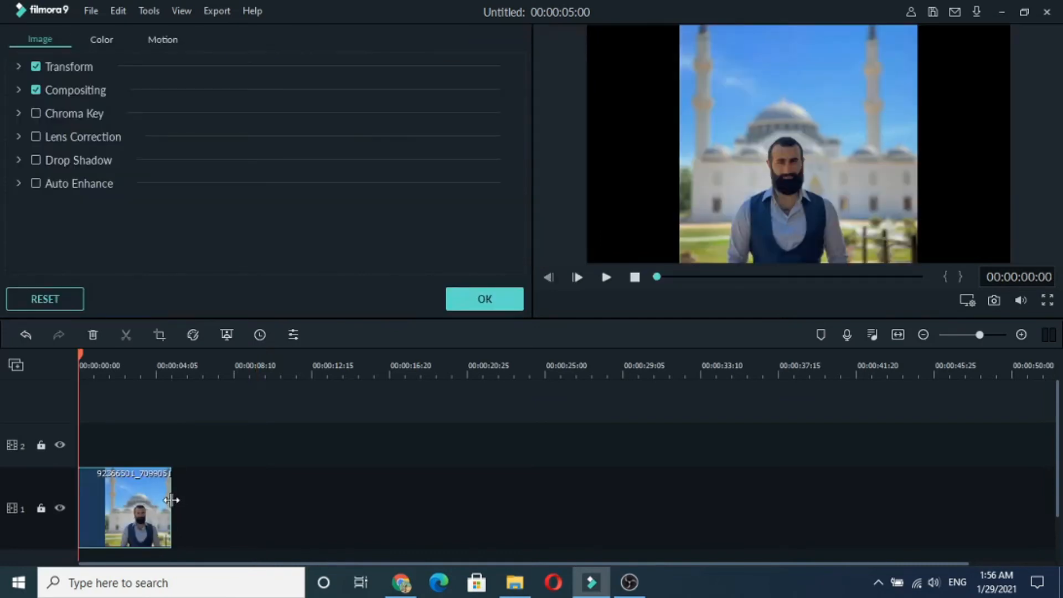
pyautogui.moveTo(171, 500); pyautogui.dragTo(142, 487)
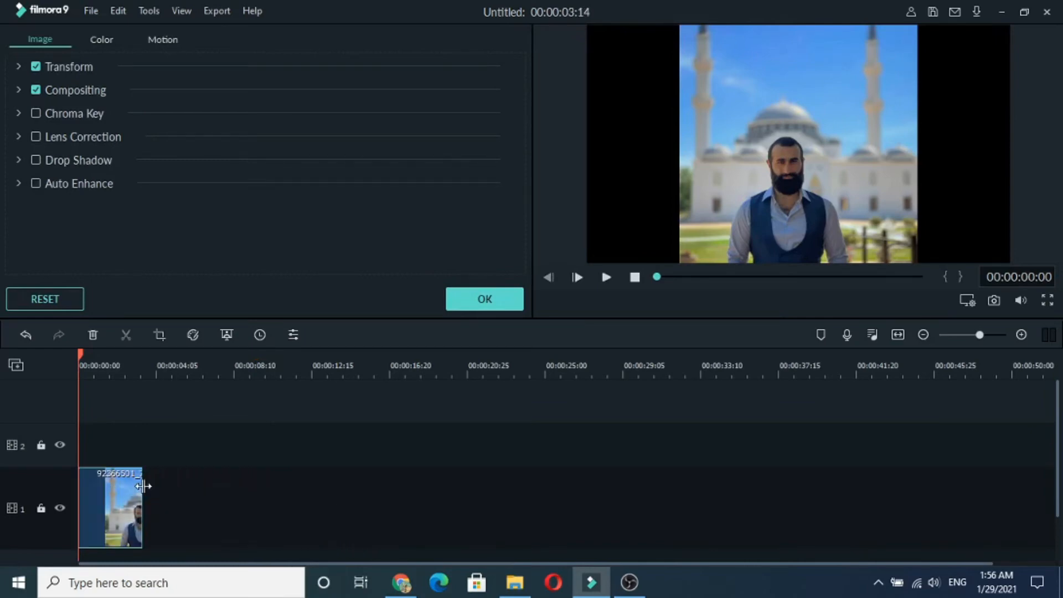
pyautogui.click(483, 299)
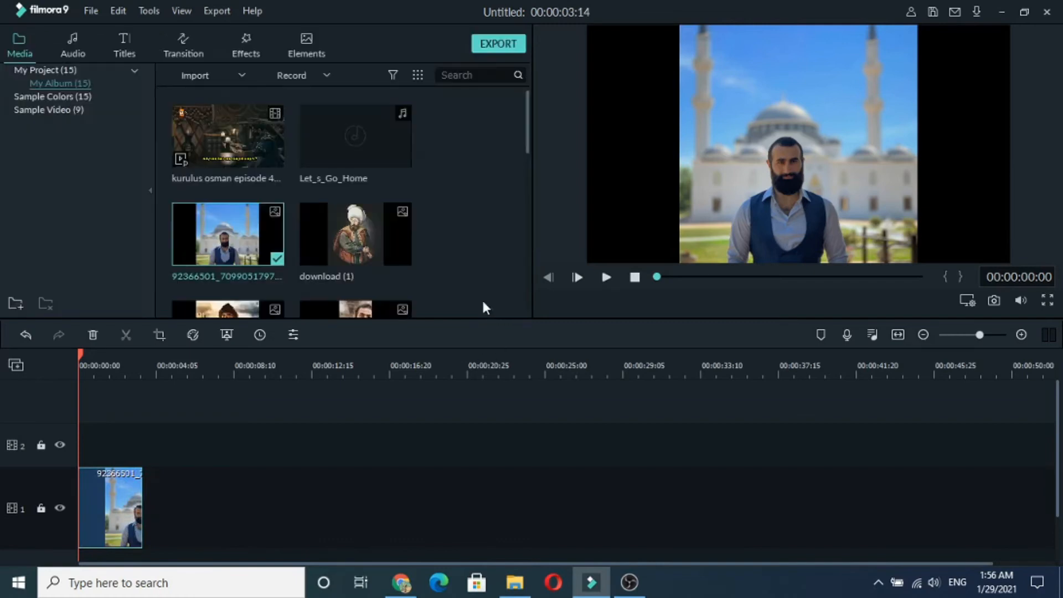
# - Add download (1) and download (5) directly after the first picture on video track 1 and preview the start of the sequence
pyautogui.moveTo(334, 247); pyautogui.dragTo(142, 507)
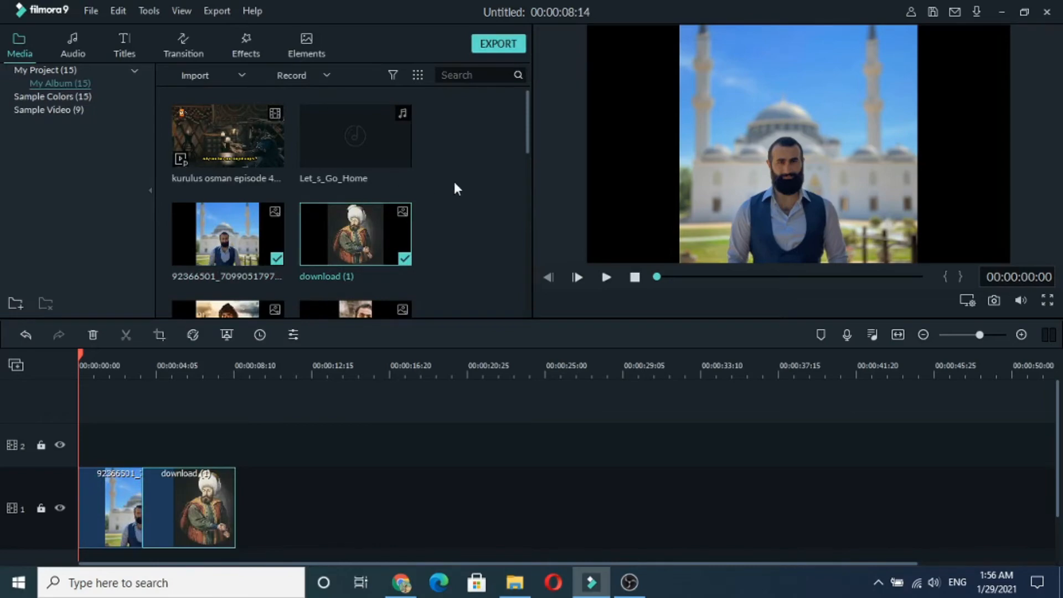
pyautogui.scroll(-4, 455, 182)
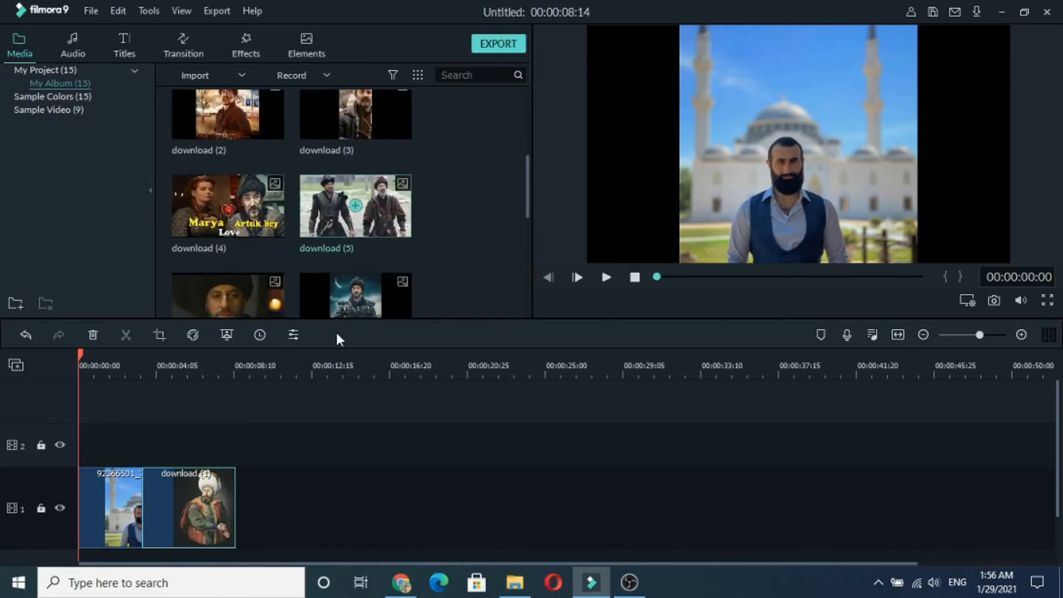
pyautogui.moveTo(331, 197); pyautogui.dragTo(238, 505)
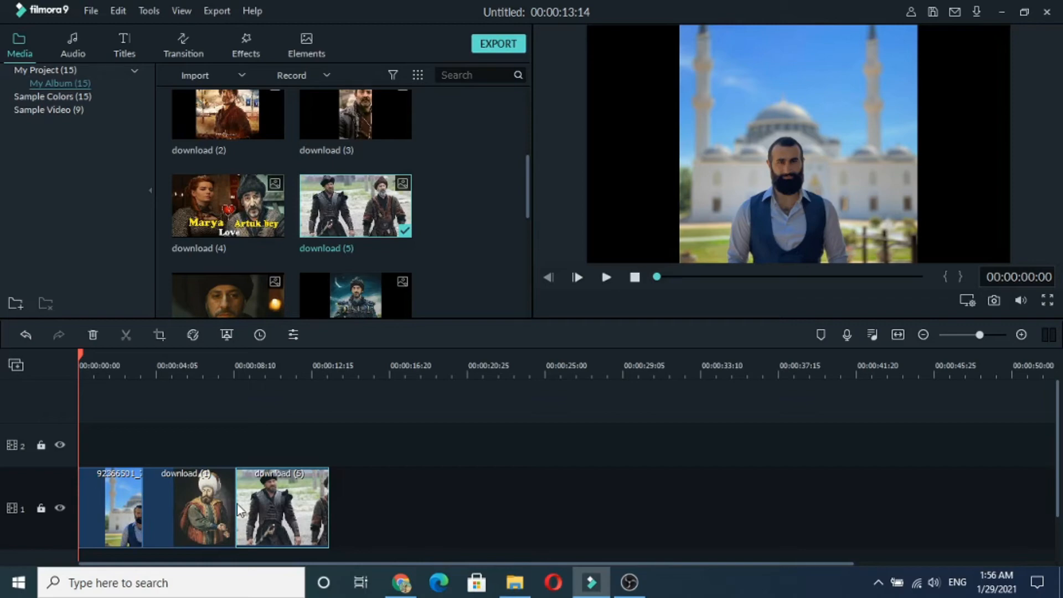
pyautogui.press('space')
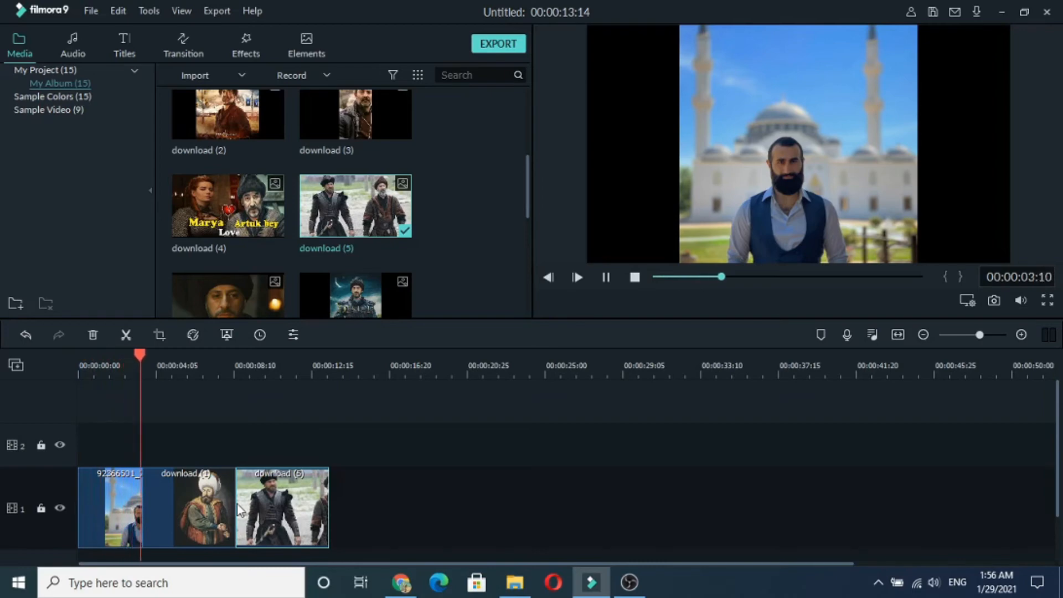
pyautogui.press('space')
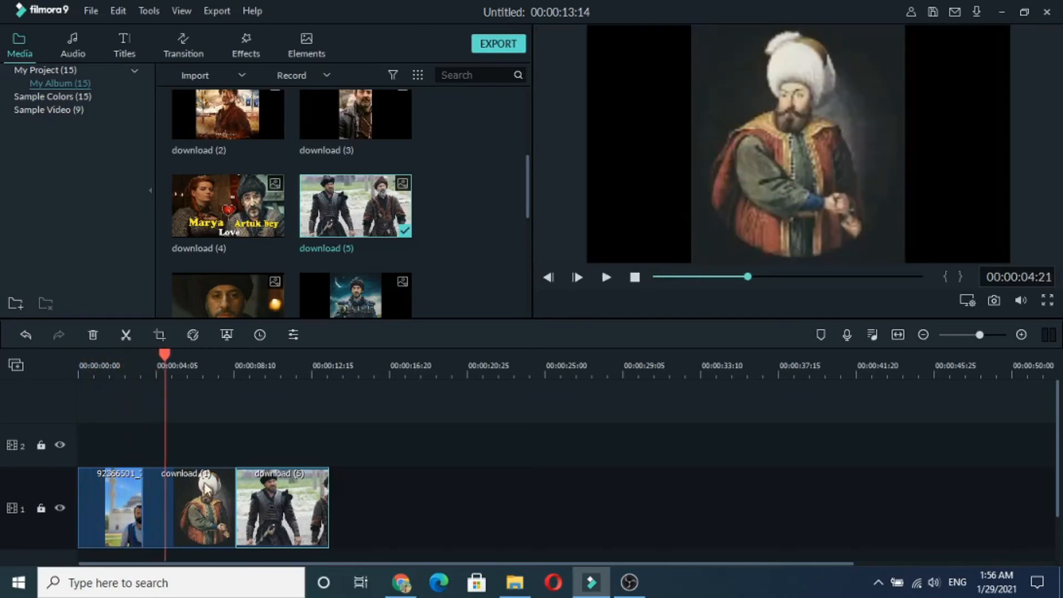
# - Append download (4), download (2) and download (10), in that order, to the end of the pictures on video track 1
pyautogui.moveTo(183, 218); pyautogui.dragTo(330, 497)
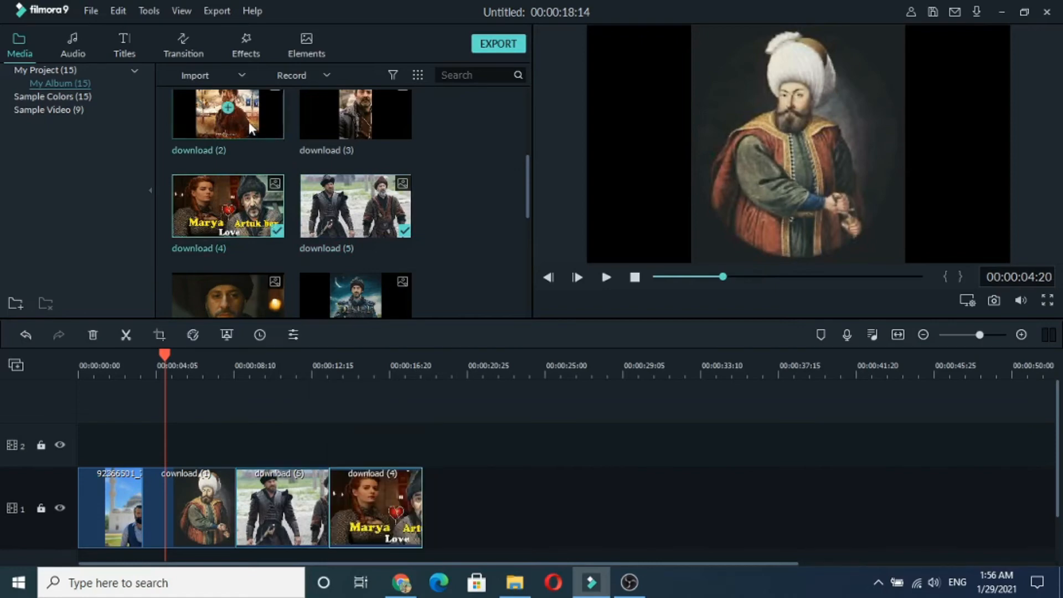
pyautogui.moveTo(250, 128); pyautogui.dragTo(425, 474)
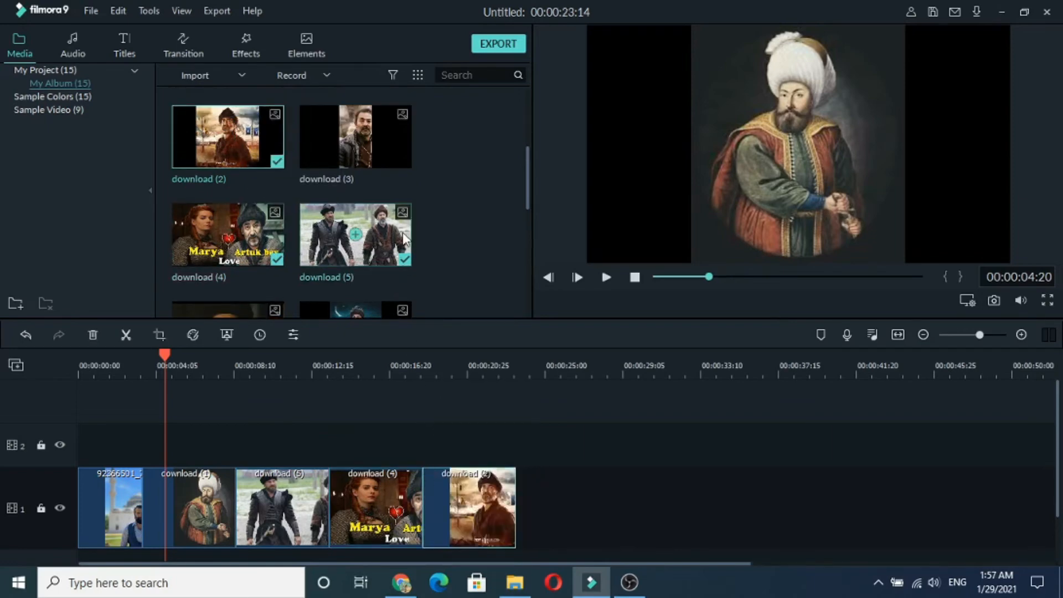
pyautogui.scroll(-3, 432, 222)
pyautogui.scroll(-5, 428, 214)
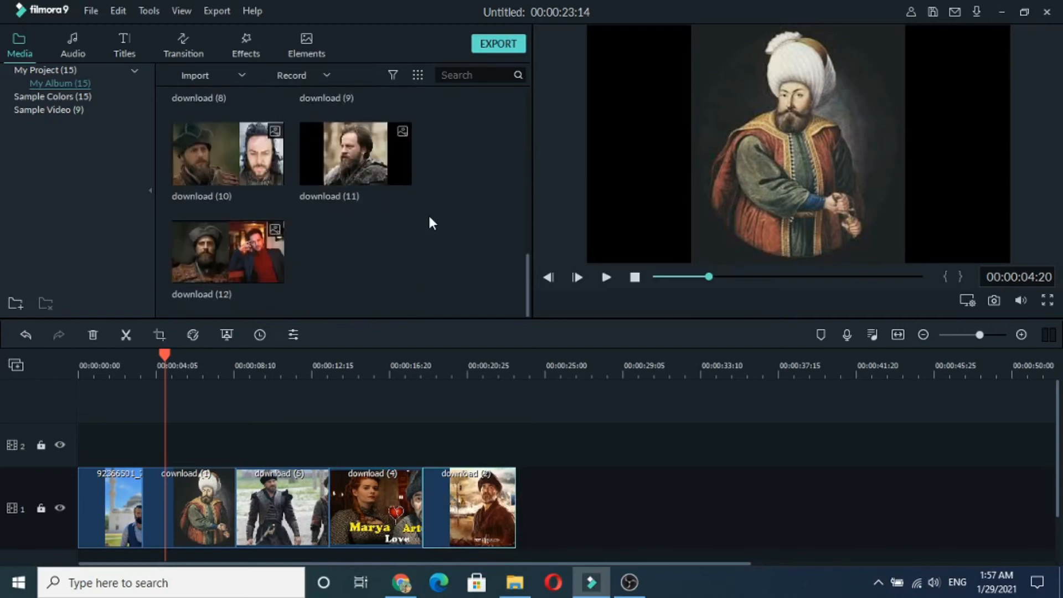
pyautogui.moveTo(263, 172); pyautogui.dragTo(514, 487)
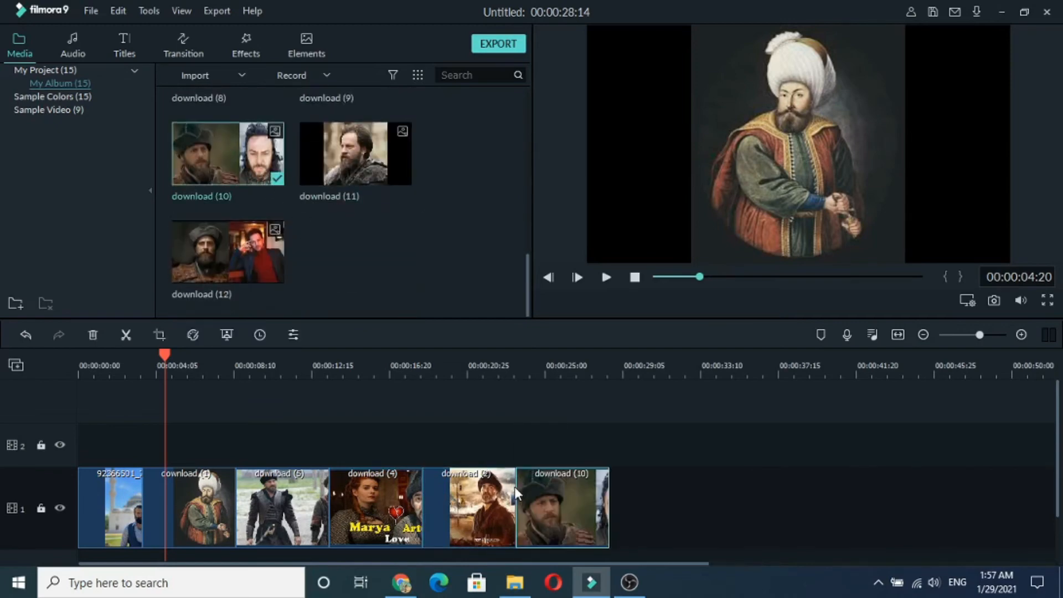
# - Apply the Boom! motion to the first picture on the timeline and preview its animation
pyautogui.doubleClick(118, 504)
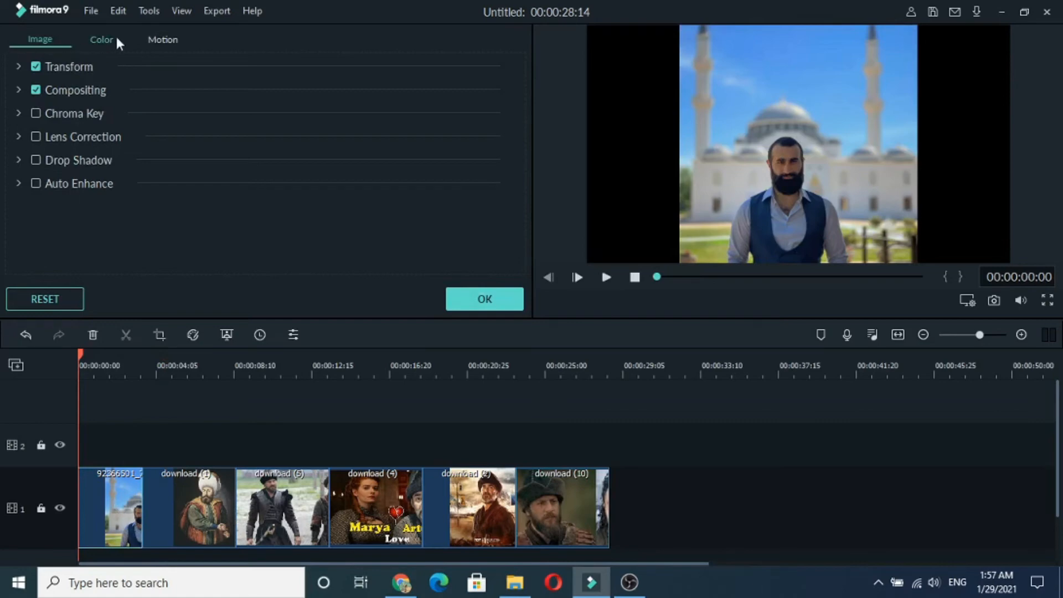
pyautogui.click(151, 35)
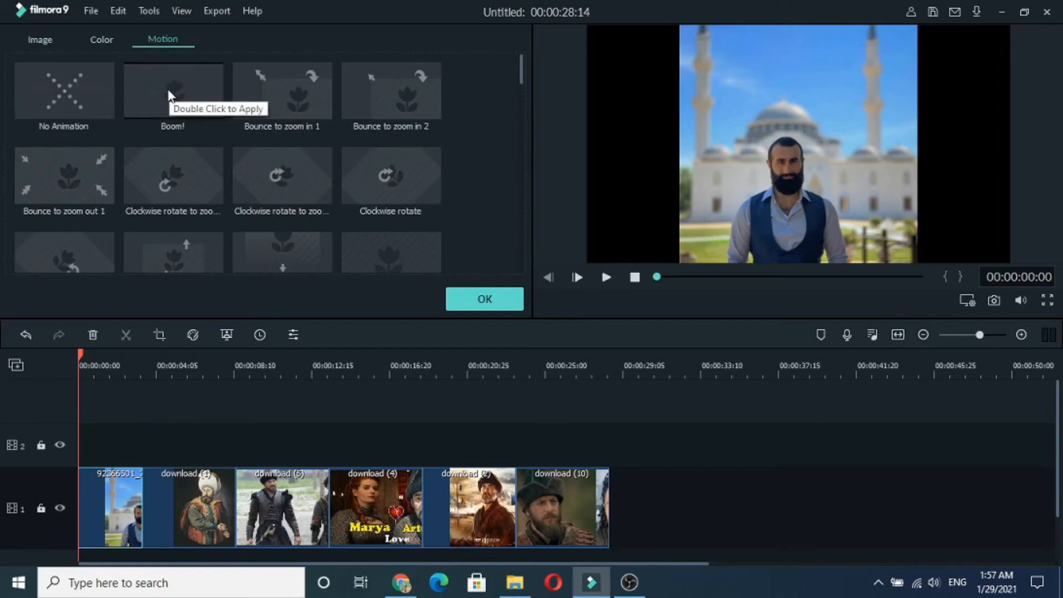
pyautogui.scroll(-15, 224, 119)
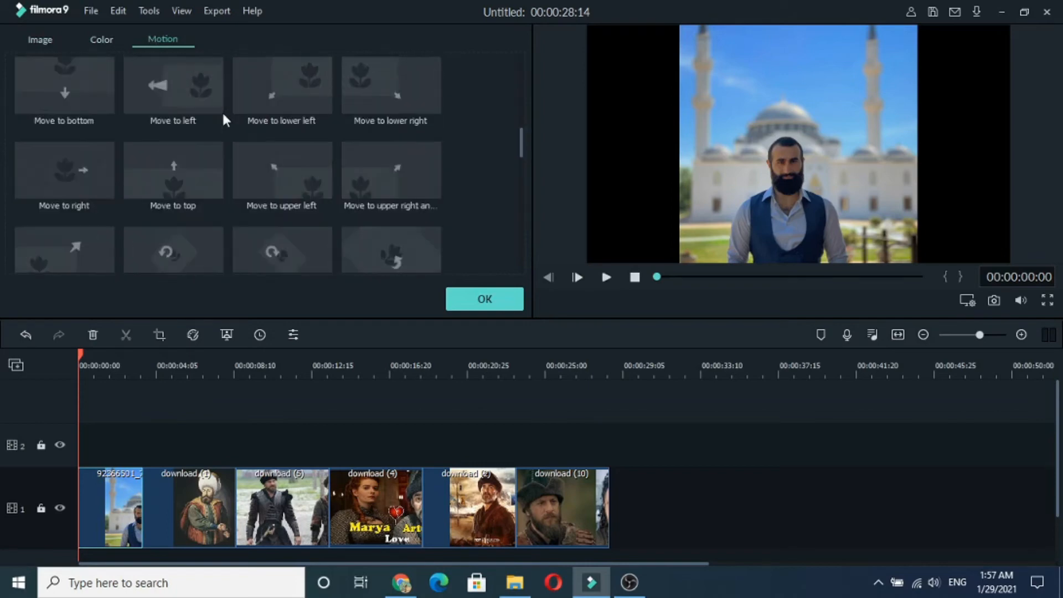
pyautogui.scroll(15, 225, 119)
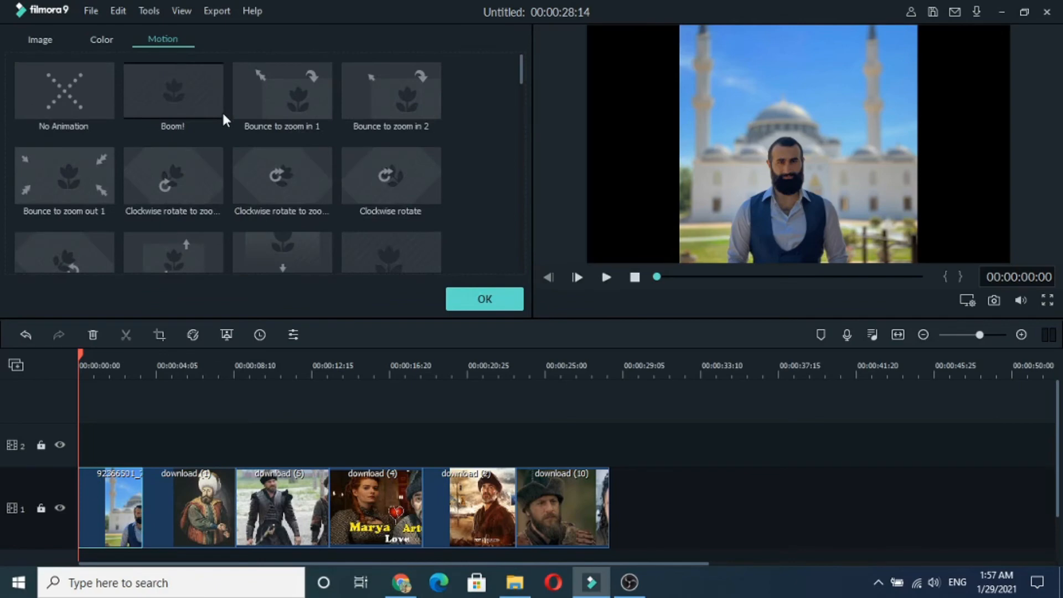
pyautogui.doubleClick(181, 97)
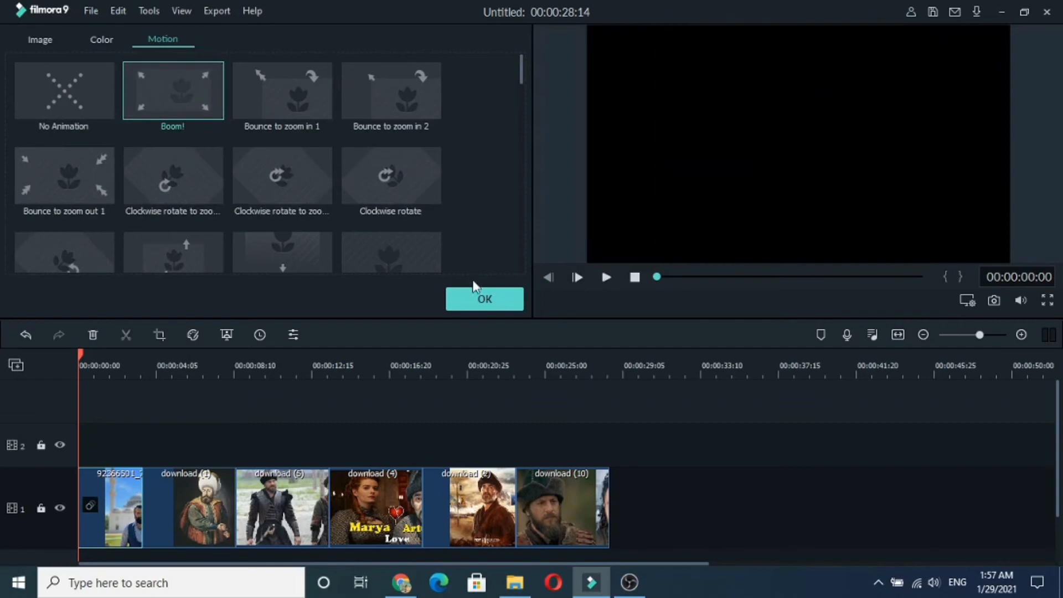
pyautogui.click(479, 292)
pyautogui.press('space')
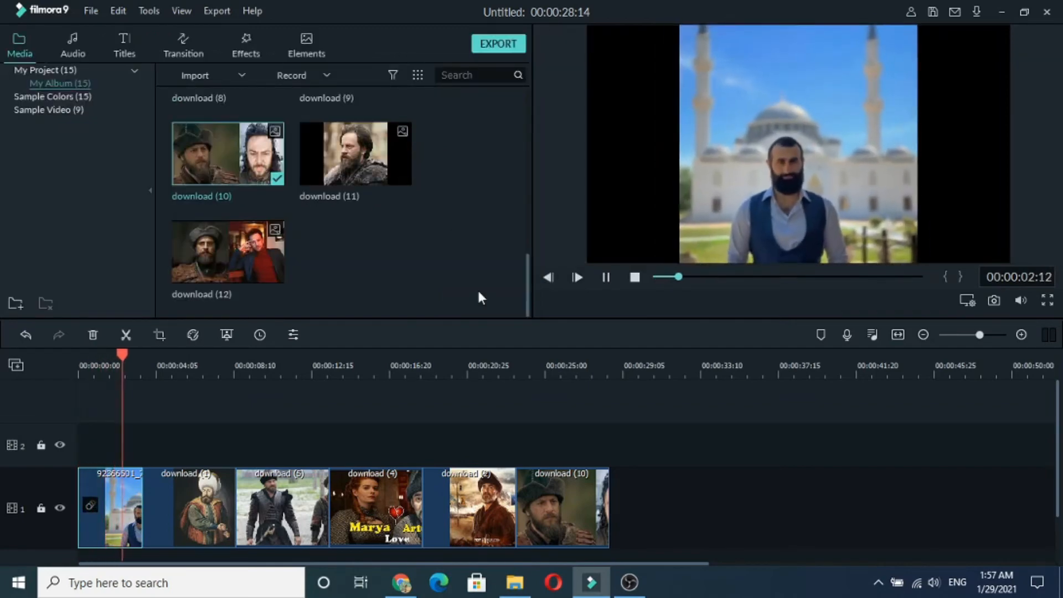
pyautogui.press('space')
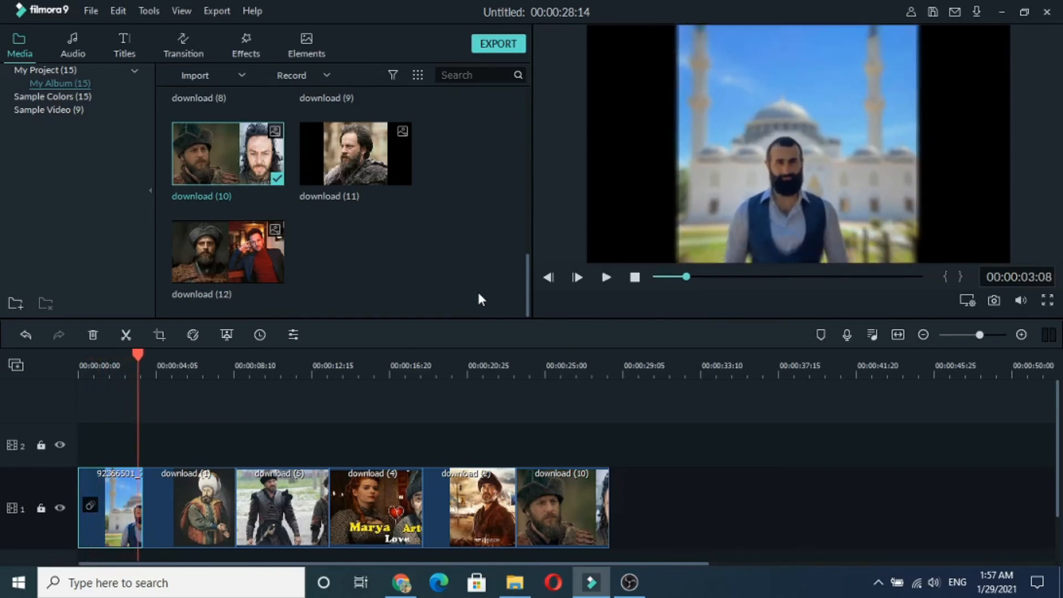
# - Apply the Bounce to zoom in 1 motion to the download (1) clip and preview its animation
pyautogui.doubleClick(193, 490)
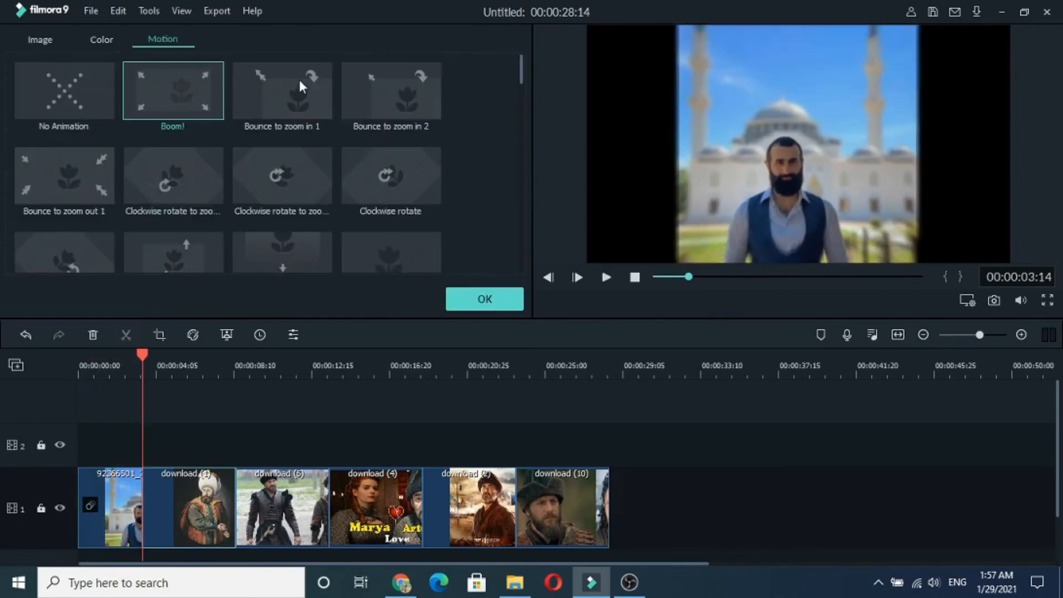
pyautogui.click(314, 92)
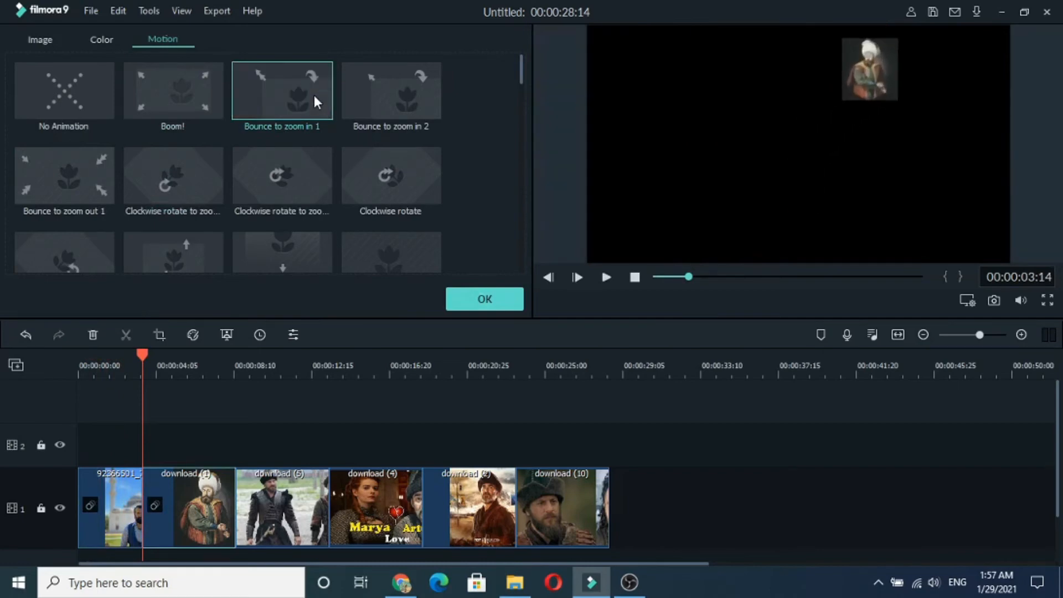
pyautogui.click(494, 298)
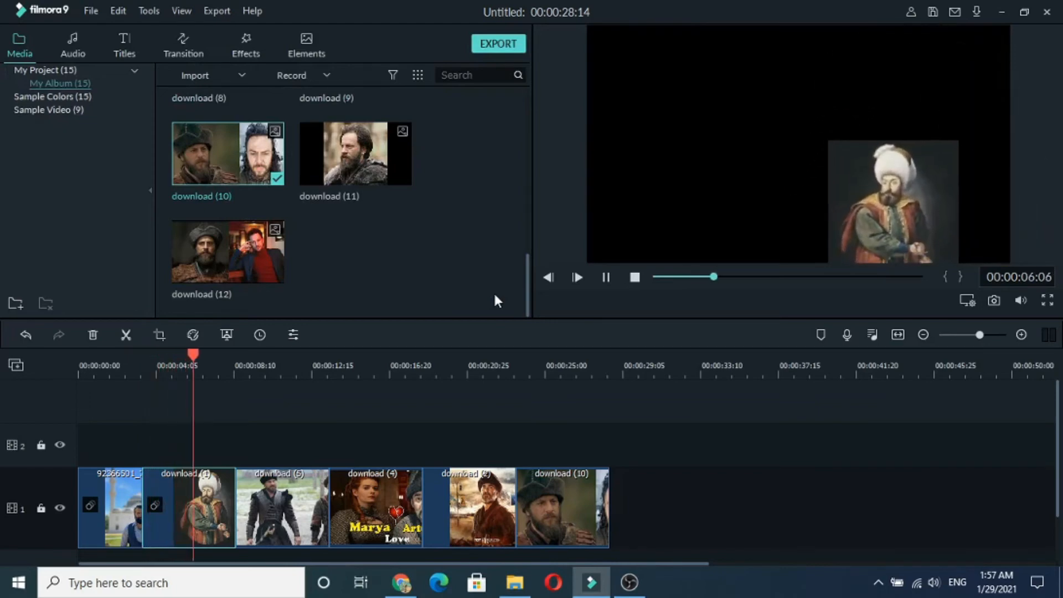
pyautogui.press('space')
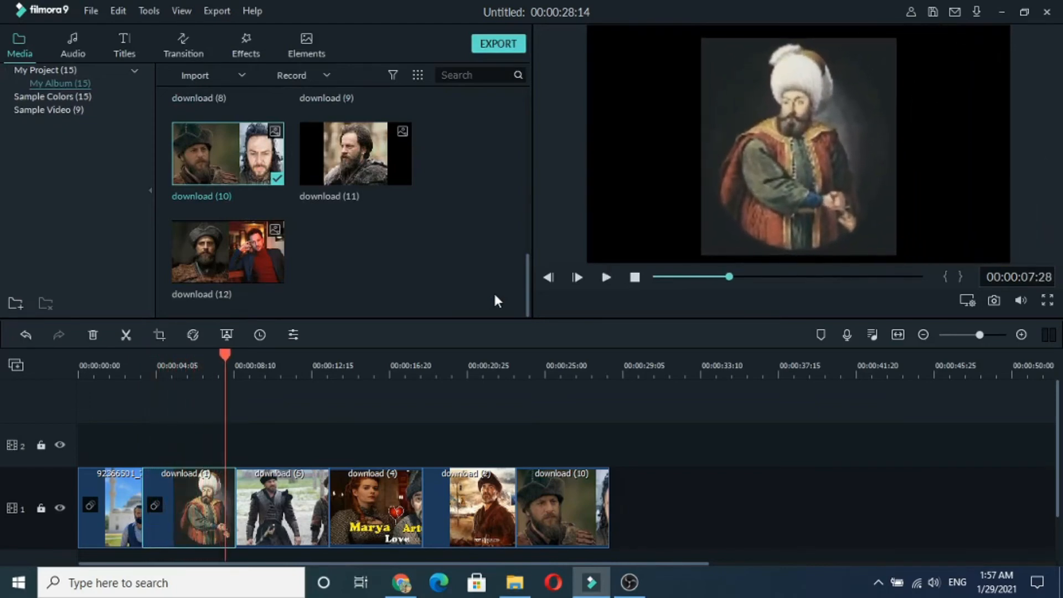
# - Apply the Clockwise rotate motion to the download (5) clip and preview its animation
pyautogui.doubleClick(298, 526)
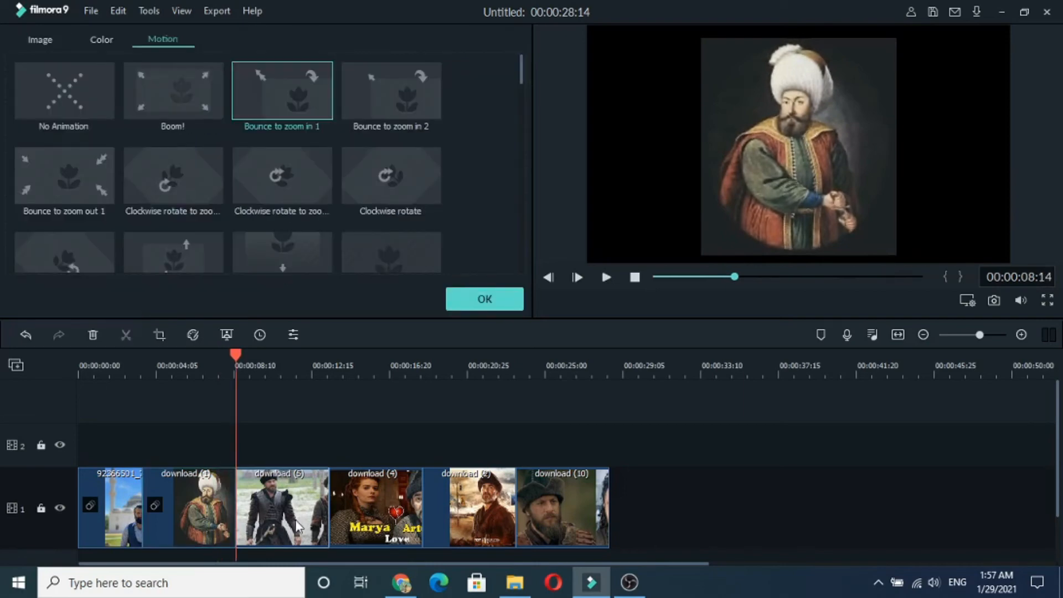
pyautogui.click(388, 180)
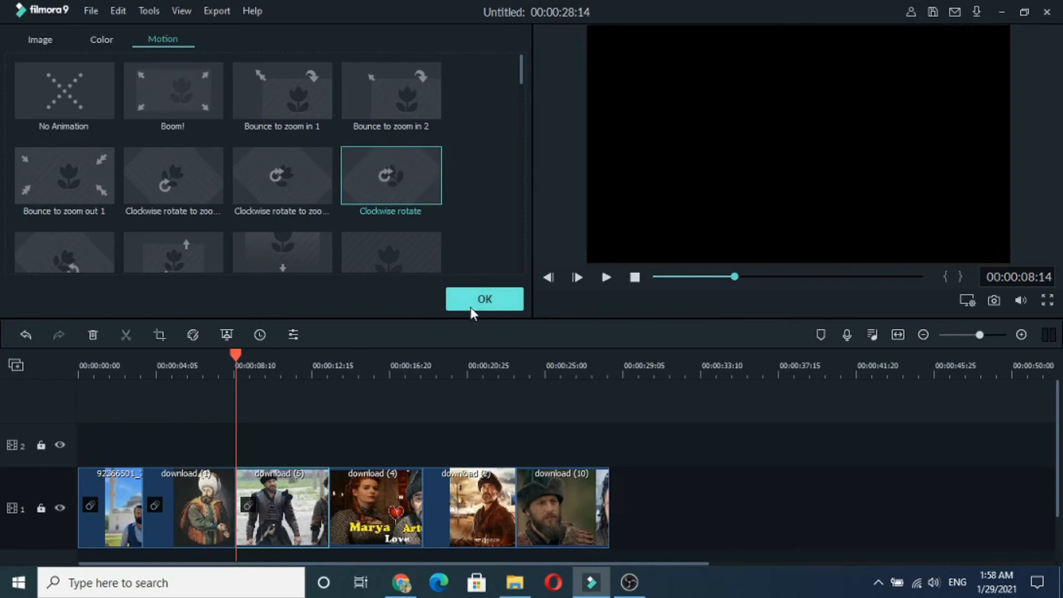
pyautogui.click(471, 307)
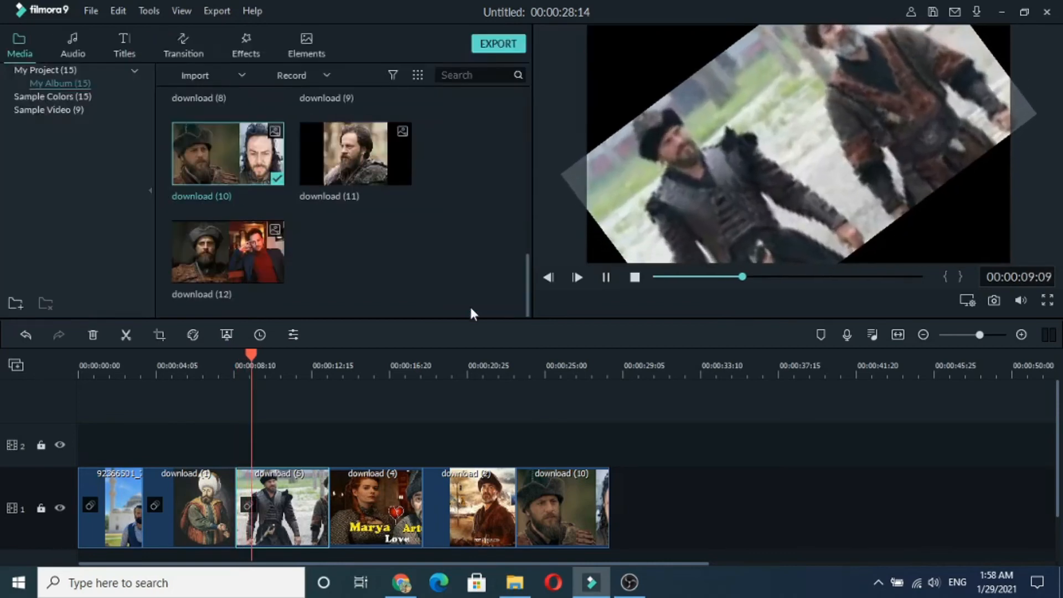
pyautogui.press('space')
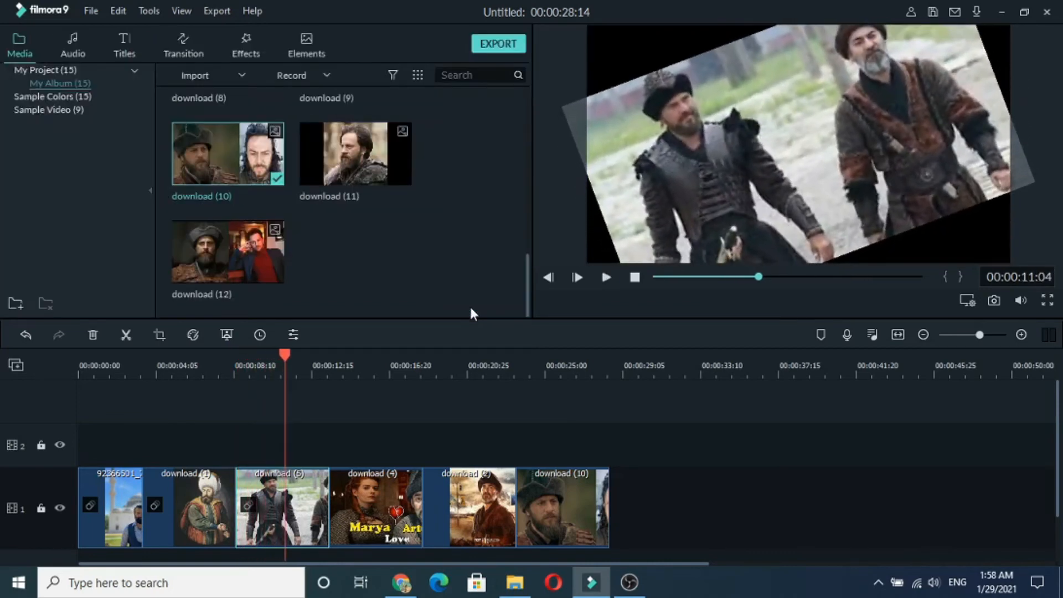
# - Apply the Move to lower left motion to the download (4) clip
pyautogui.doubleClick(372, 524)
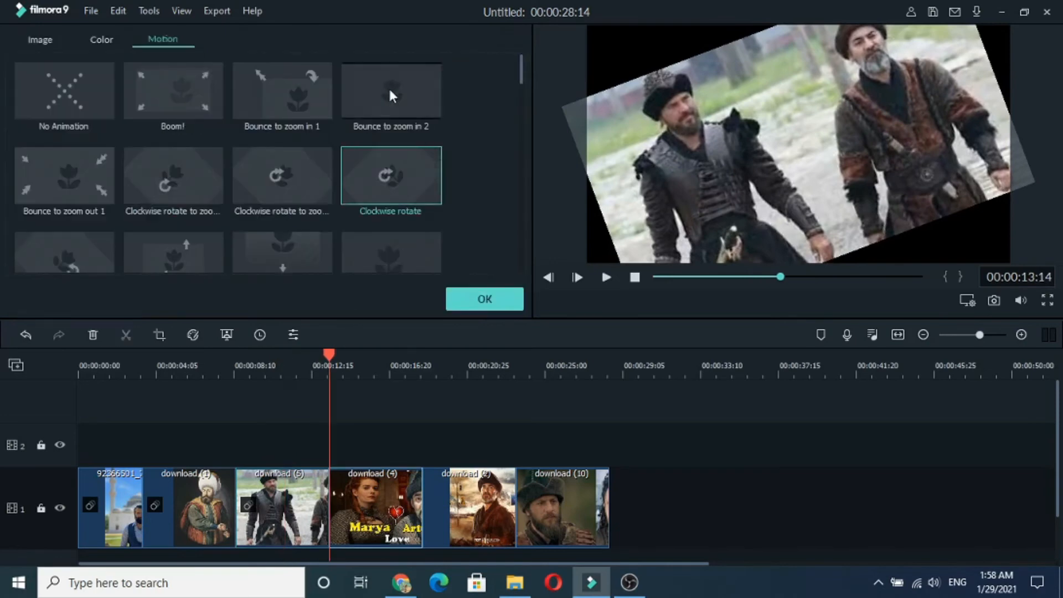
pyautogui.scroll(-5, 388, 87)
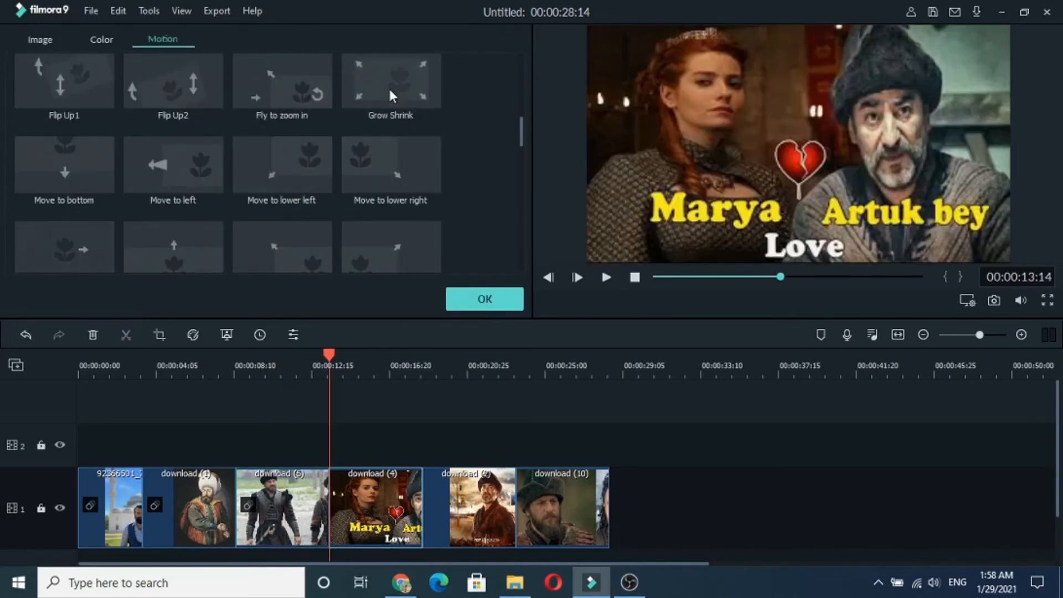
pyautogui.doubleClick(291, 157)
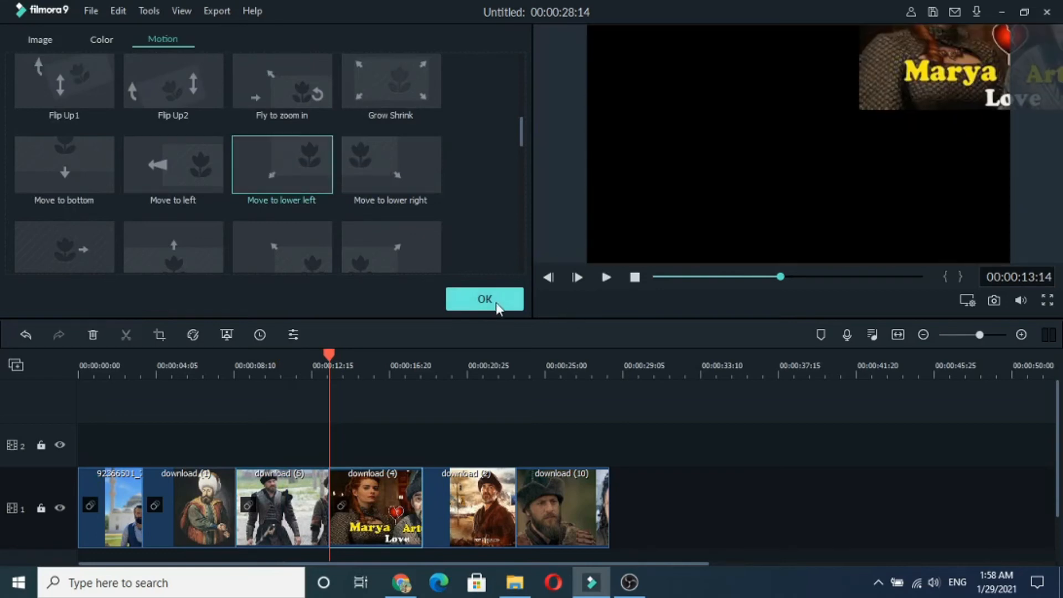
pyautogui.click(485, 299)
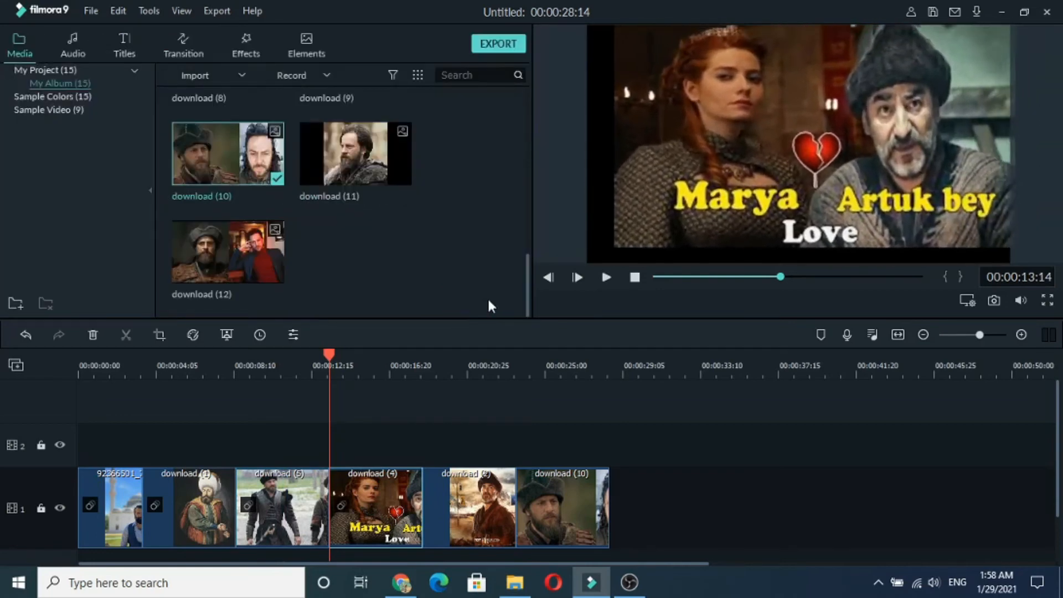
# - Preview the motion animation on the download (4) clip
pyautogui.press('space')
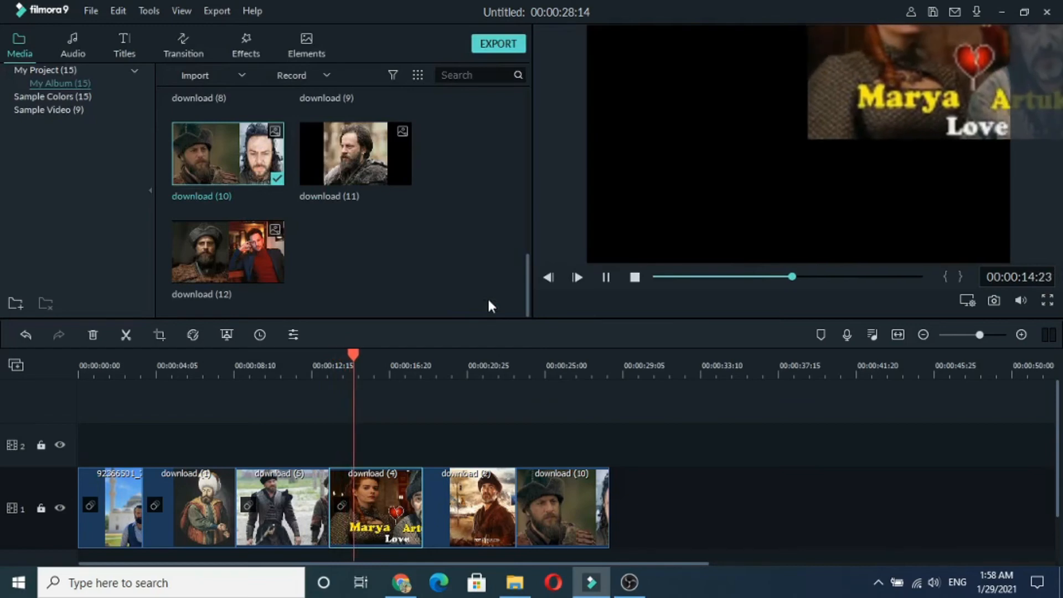
pyautogui.press('space')
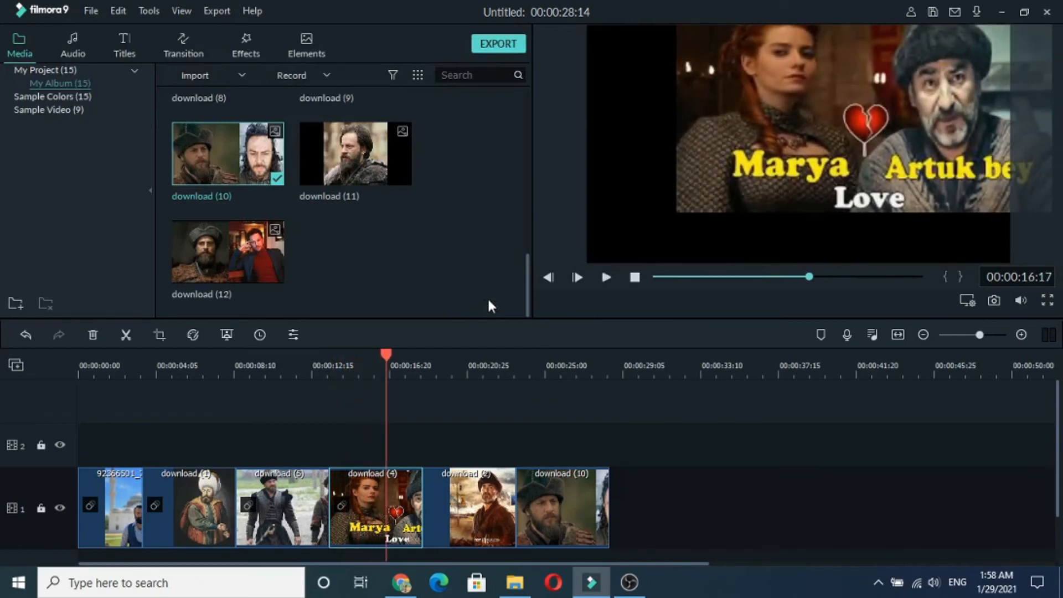
# - Add the Let_s_Go_Home music to the audio track from the start of the picture slideshow
pyautogui.scroll(5, 460, 221)
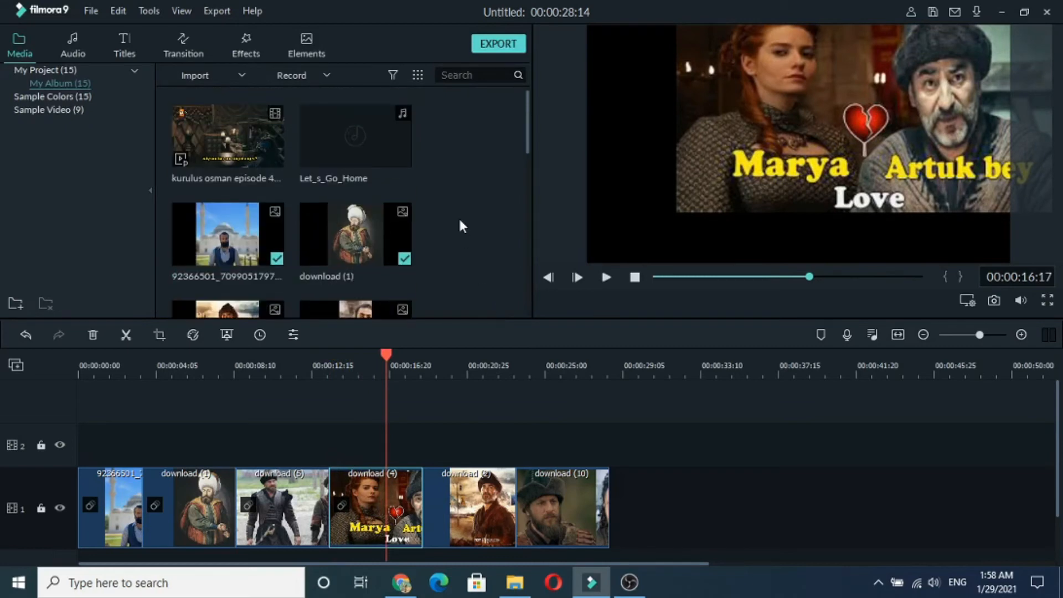
pyautogui.click(381, 148)
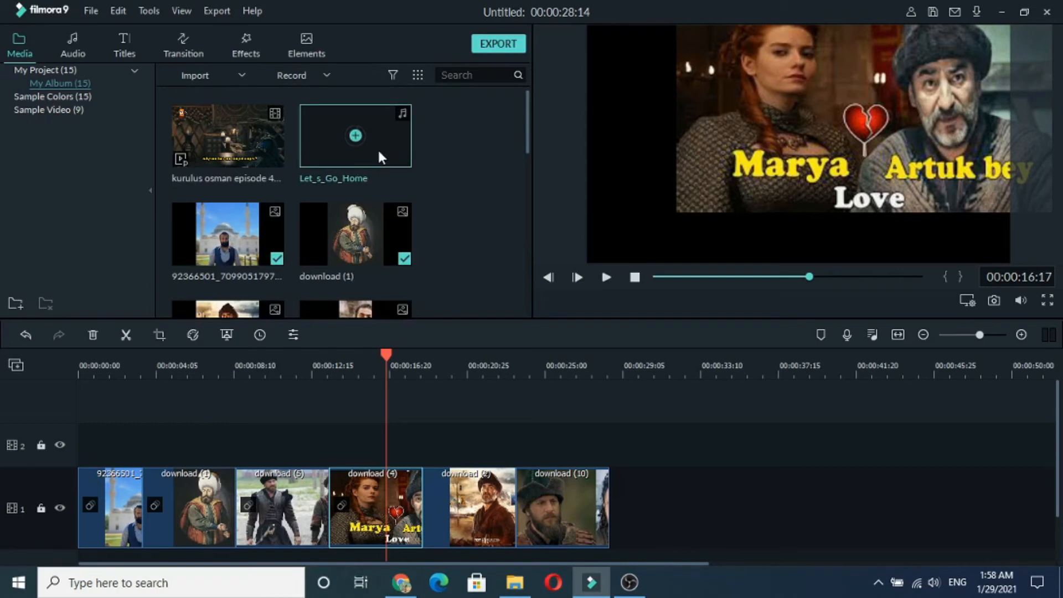
pyautogui.moveTo(378, 148); pyautogui.dragTo(65, 441)
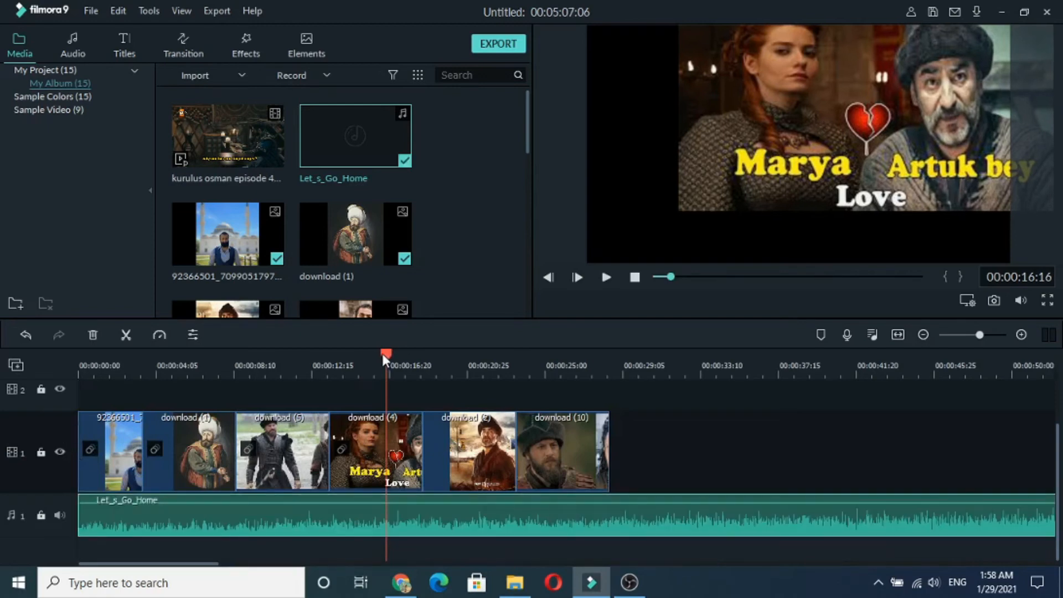
# - Play the slideshow from the beginning to check the pictures together with the music
pyautogui.moveTo(382, 354); pyautogui.dragTo(44, 371)
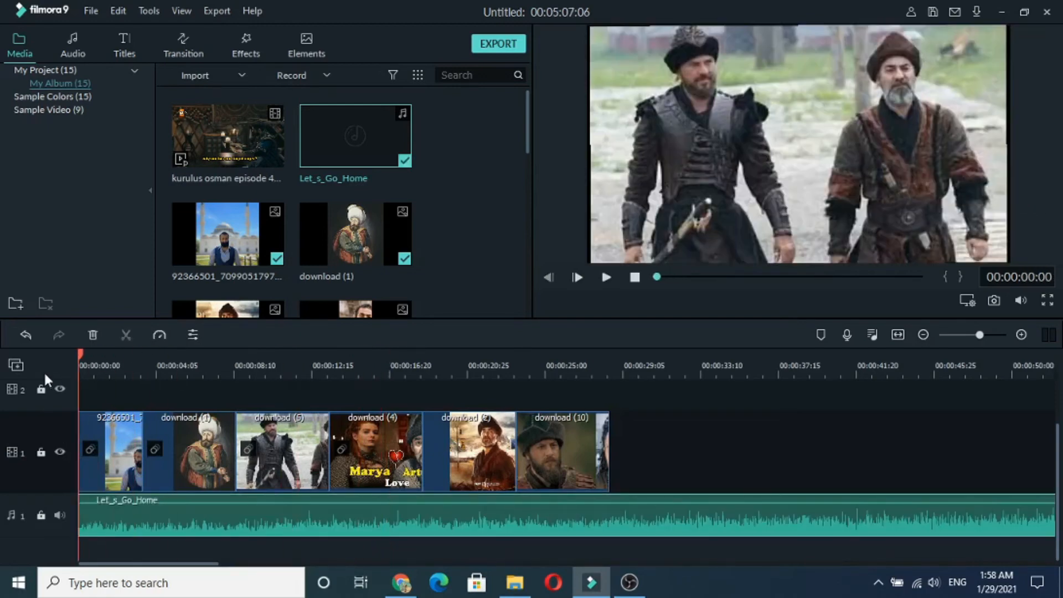
pyautogui.press('space')
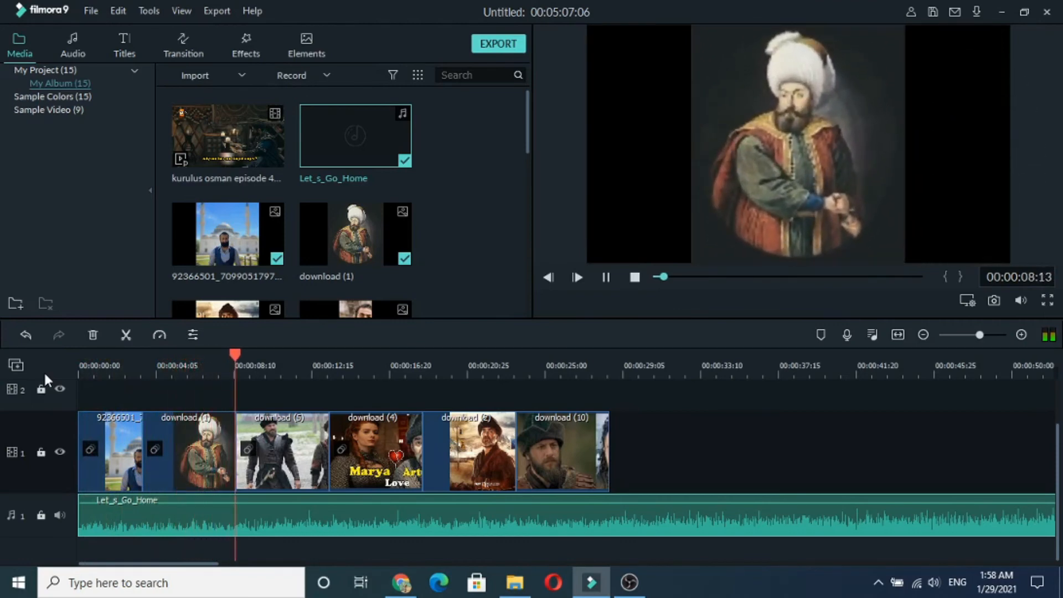
pyautogui.press('space')
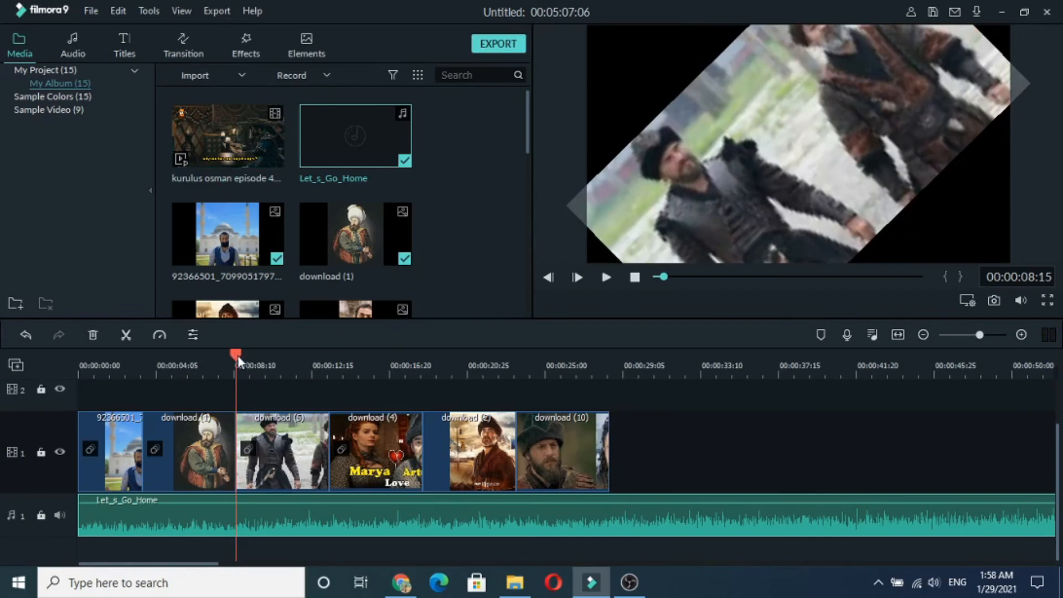
# - Split the music at 00:00:28:15, where the last picture ends, and delete the part beyond it
pyautogui.moveTo(237, 354); pyautogui.dragTo(609, 390)
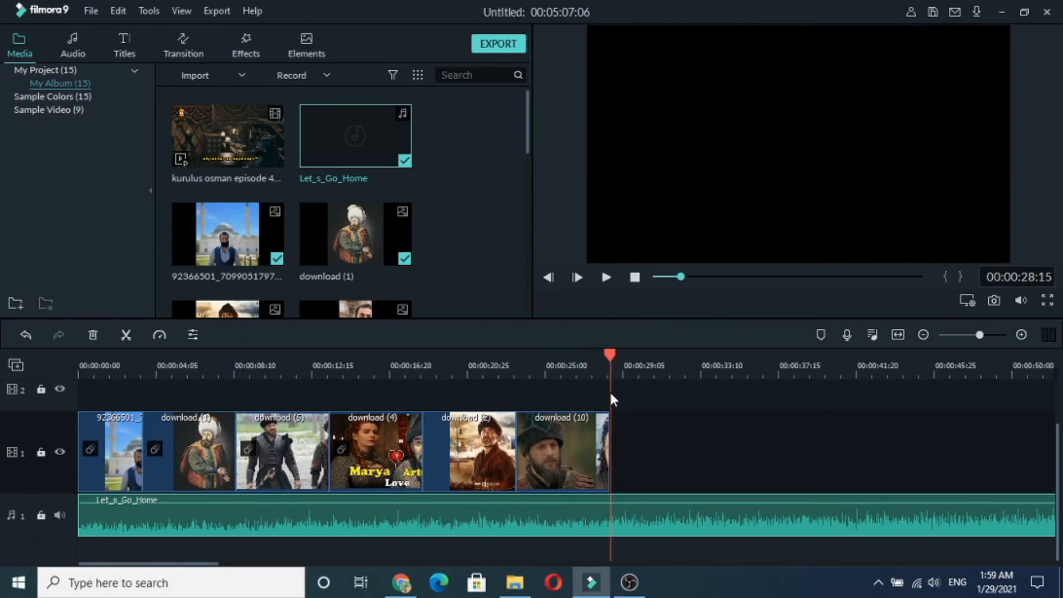
pyautogui.click(123, 335)
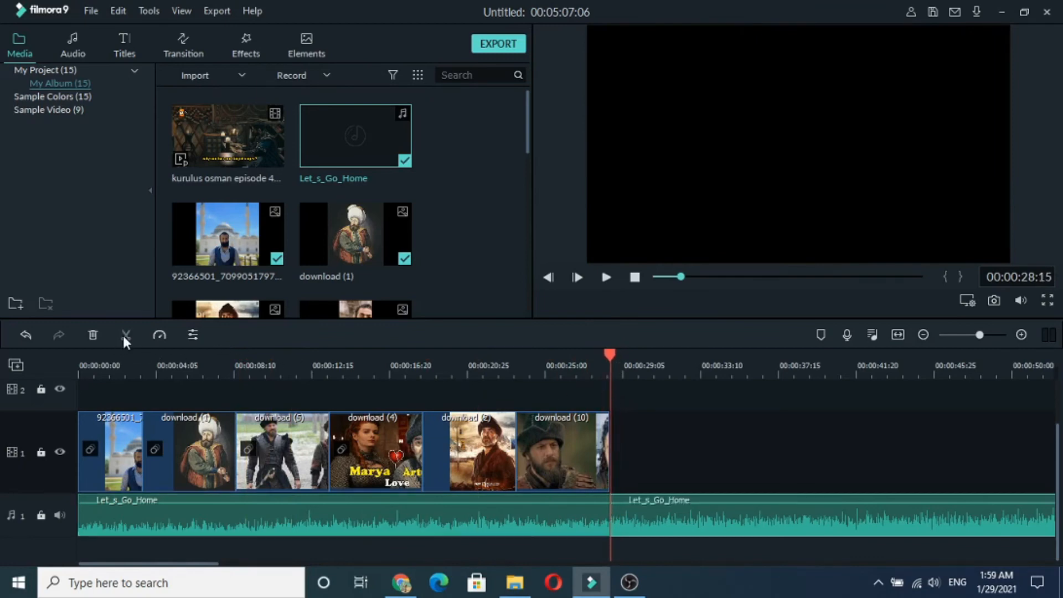
pyautogui.click(96, 332)
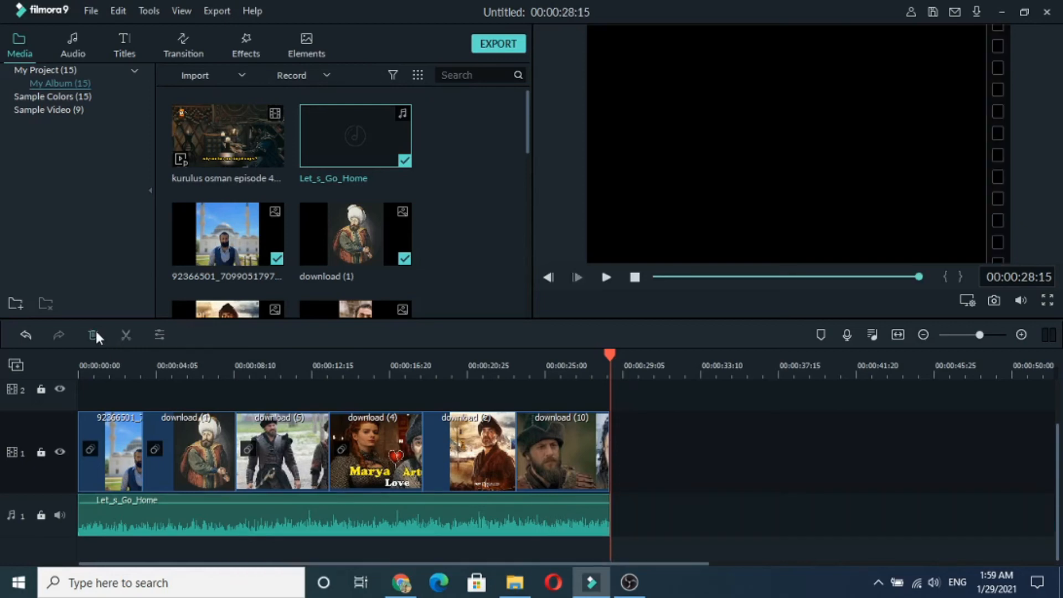
# - Start exporting the project to the computer and name the output file "test file"
pyautogui.click(500, 46)
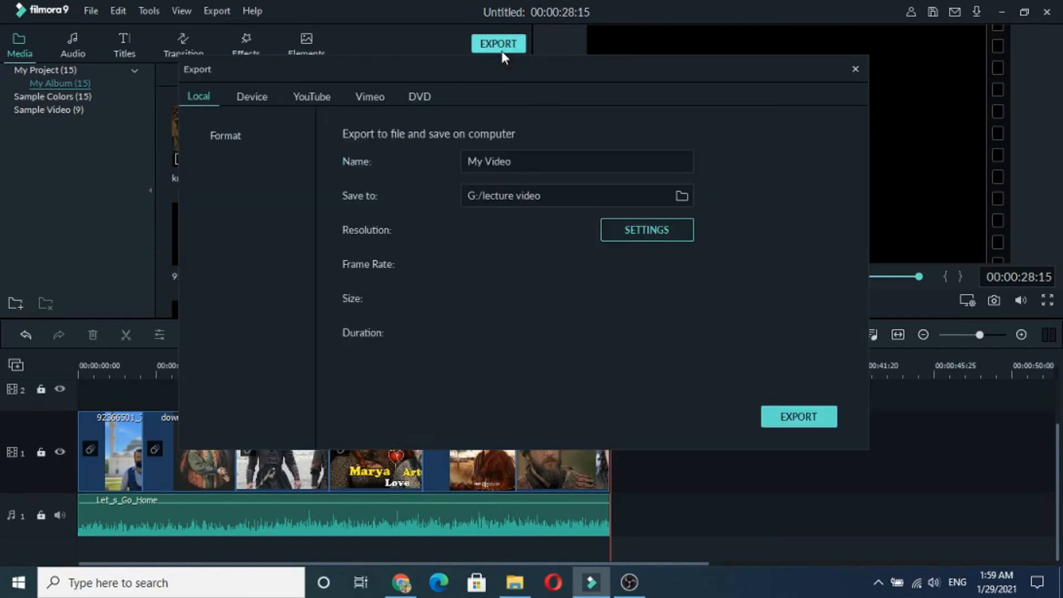
pyautogui.click(529, 155)
pyautogui.press('BackSpace')
pyautogui.press('BackSpace')
pyautogui.press('BackSpace')
pyautogui.press('BackSpace')
pyautogui.press('BackSpace')
pyautogui.press('BackSpace')
pyautogui.press('BackSpace')
pyautogui.press('BackSpace')
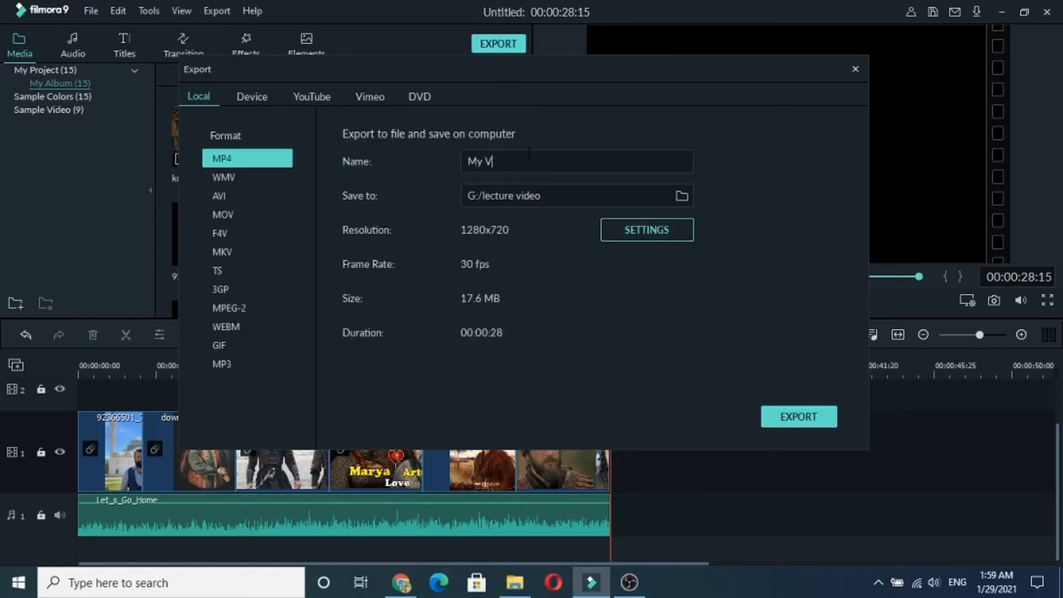
pyautogui.write('test file')
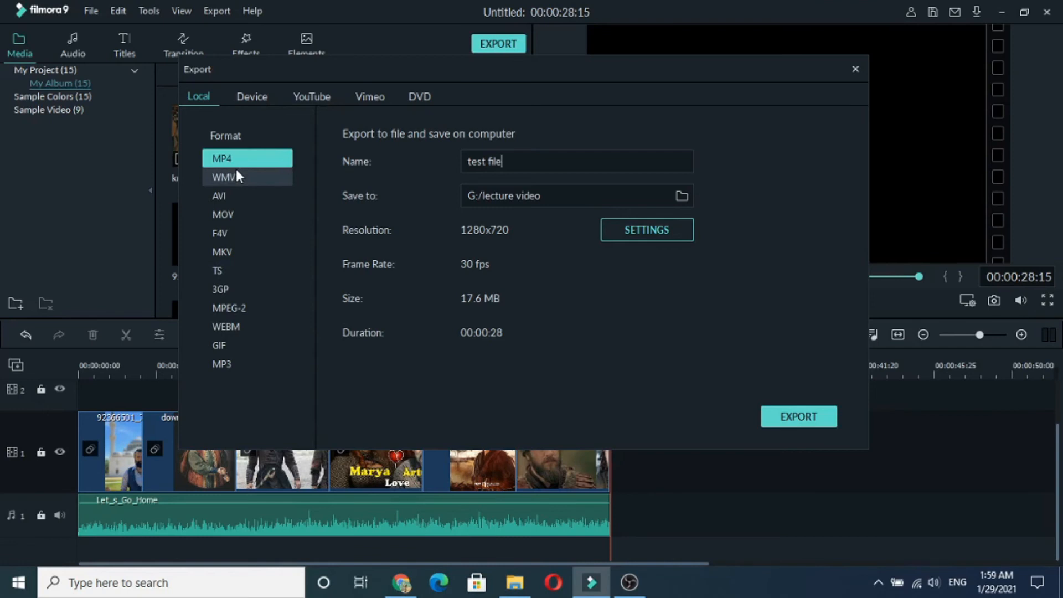
# - Examine the Device and YouTube export options and return to the Local export options
pyautogui.click(257, 95)
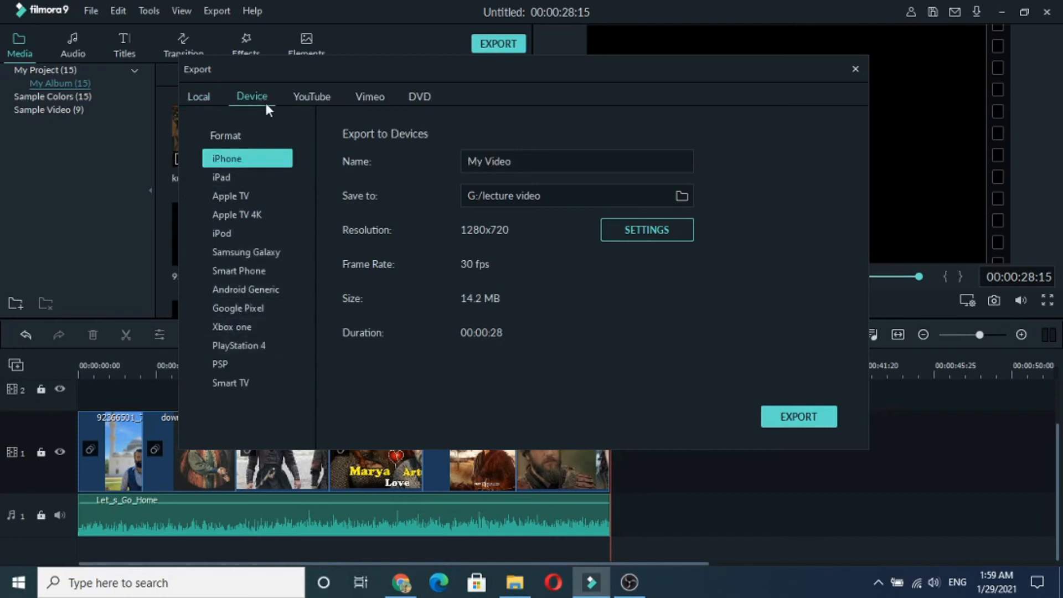
pyautogui.click(303, 100)
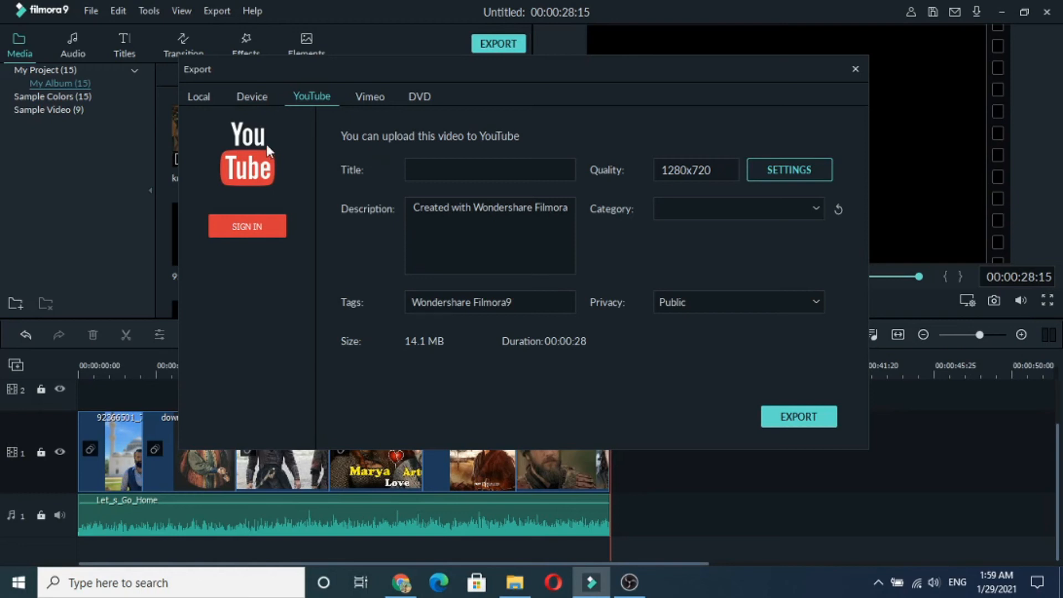
pyautogui.click(204, 105)
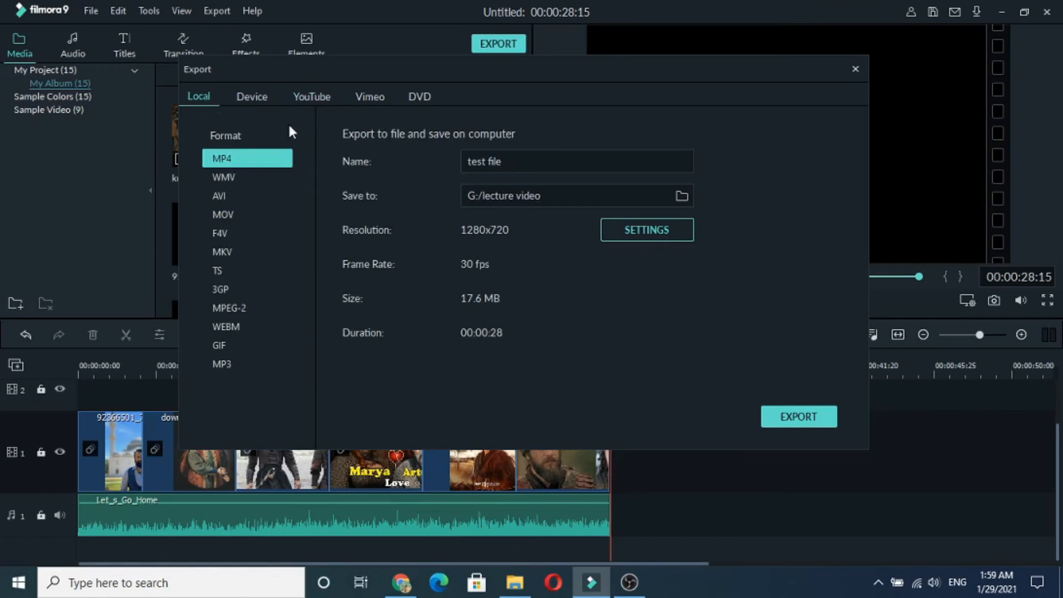
# - Set the export resolution to 1920x1080 and the video bit rate to 8000 kbps
pyautogui.click(646, 225)
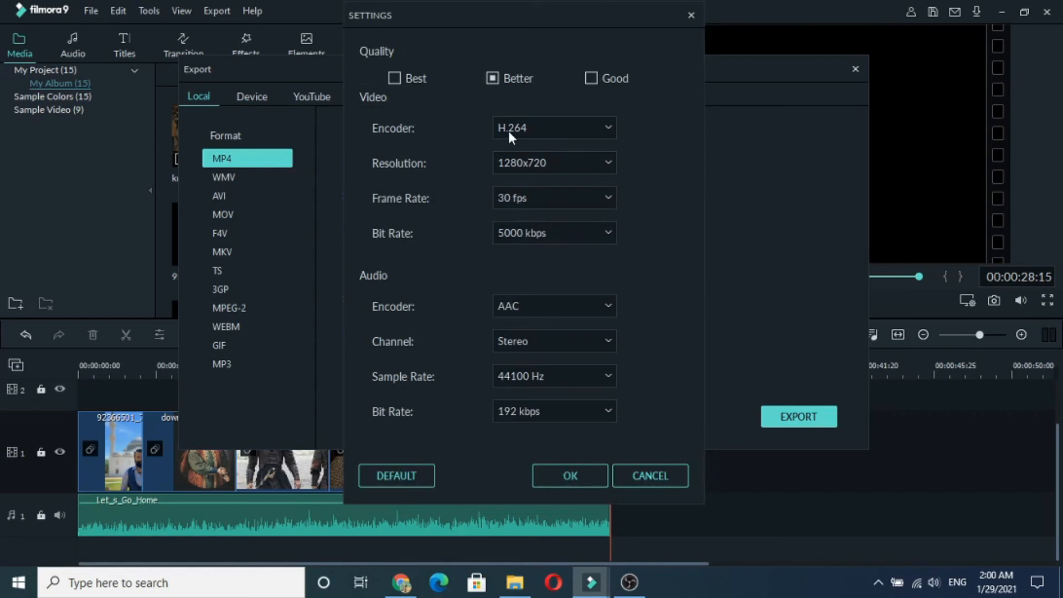
pyautogui.click(396, 79)
pyautogui.click(606, 162)
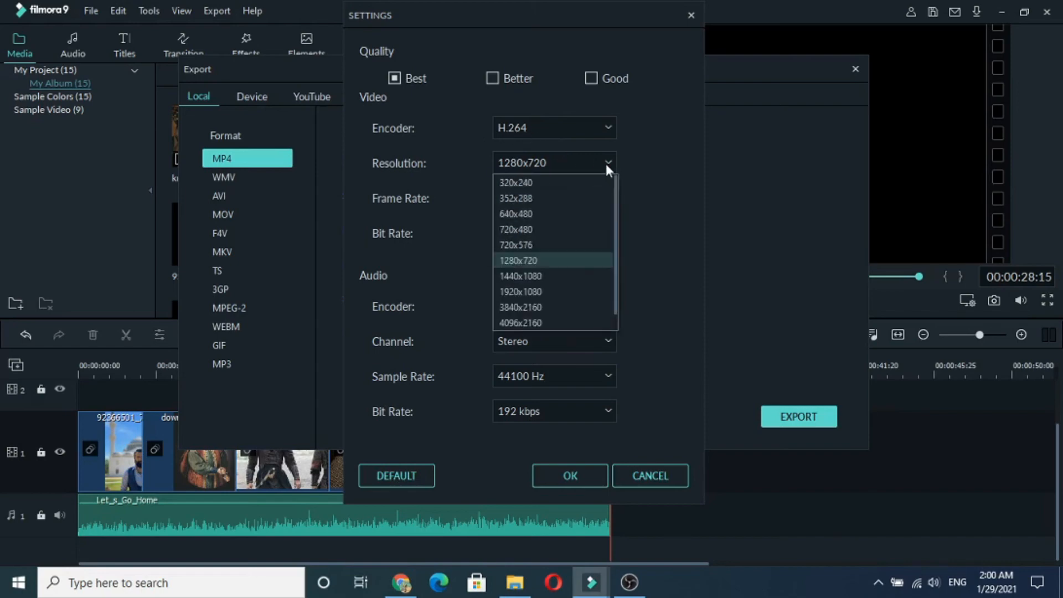
pyautogui.click(563, 292)
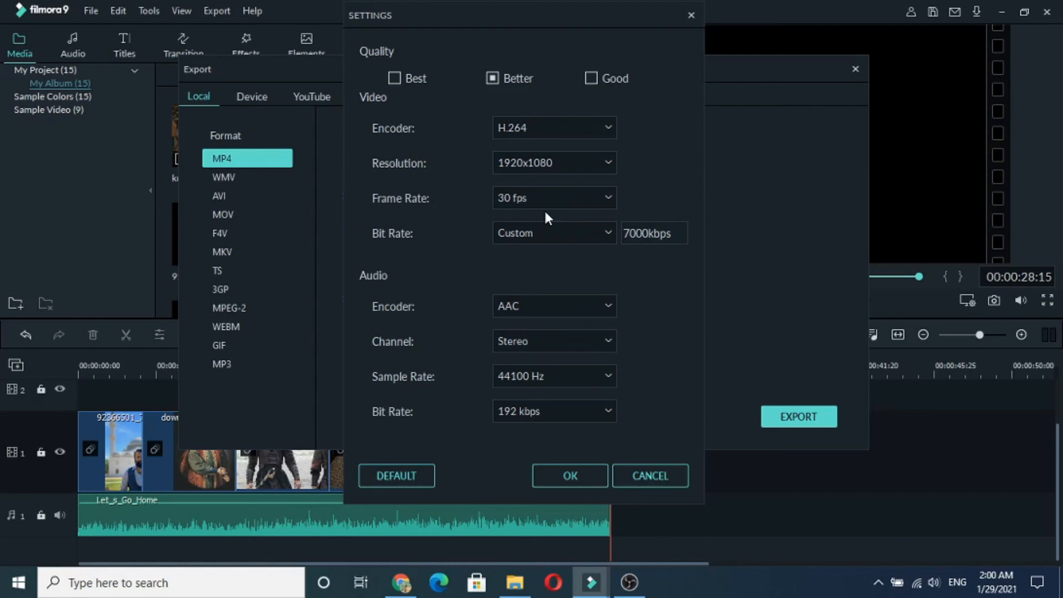
pyautogui.click(585, 229)
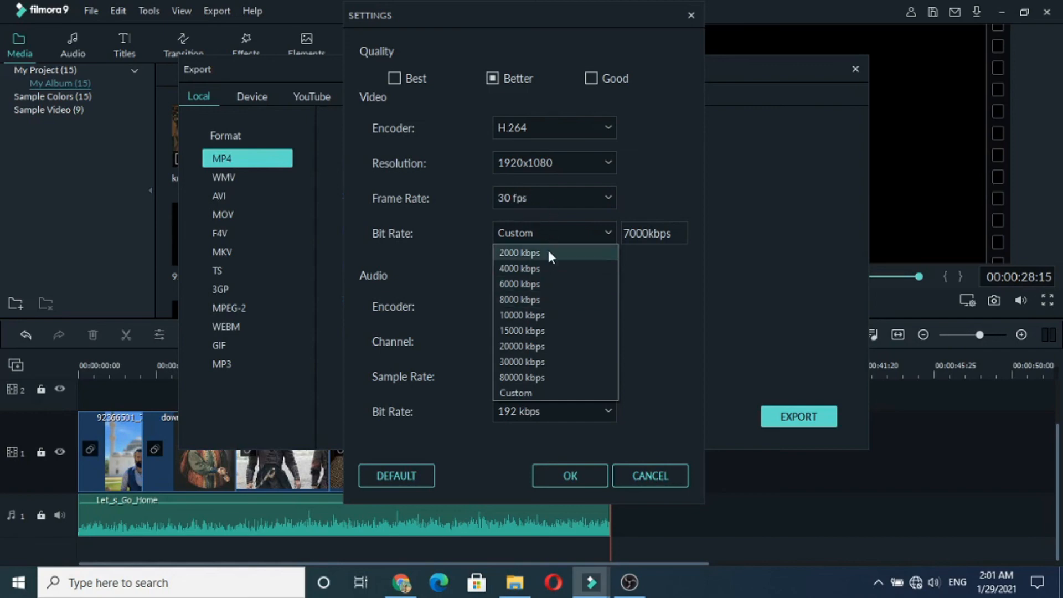
pyautogui.click(530, 301)
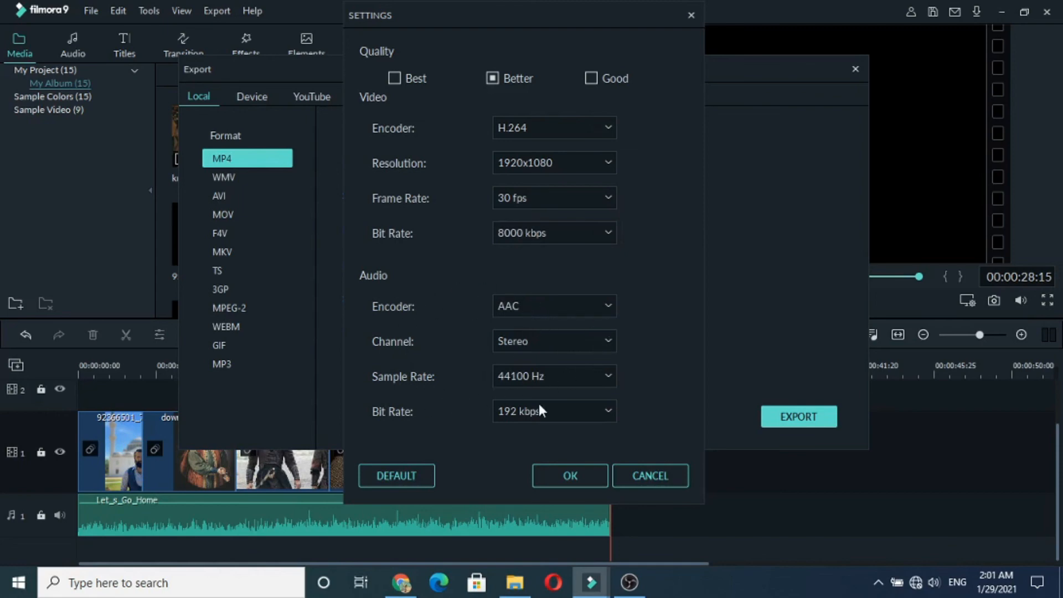
pyautogui.click(573, 475)
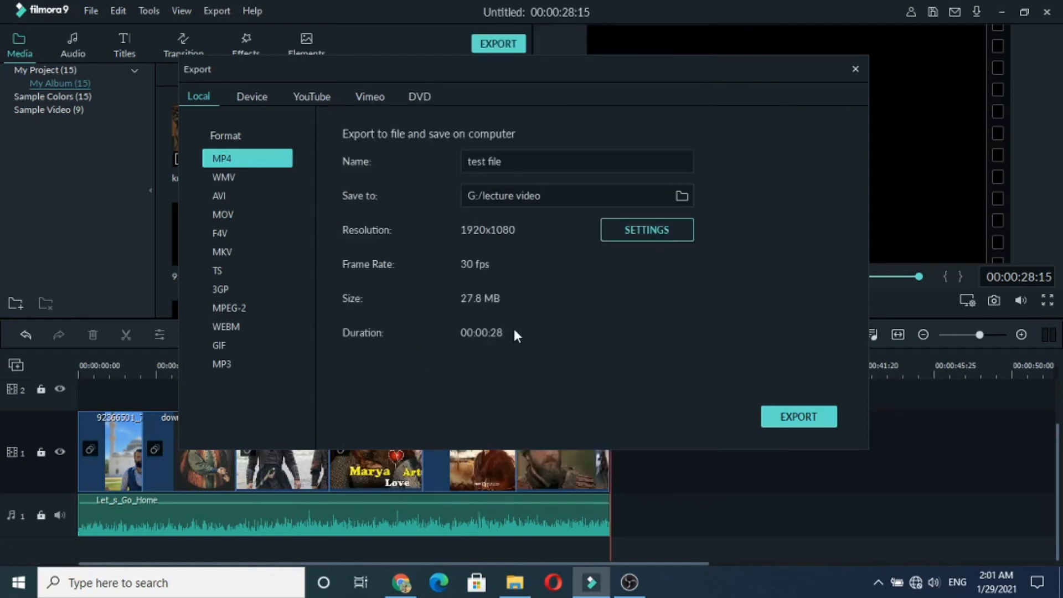
# - Export the slideshow as an MP4 file and show the finished file in its folder
pyautogui.click(804, 415)
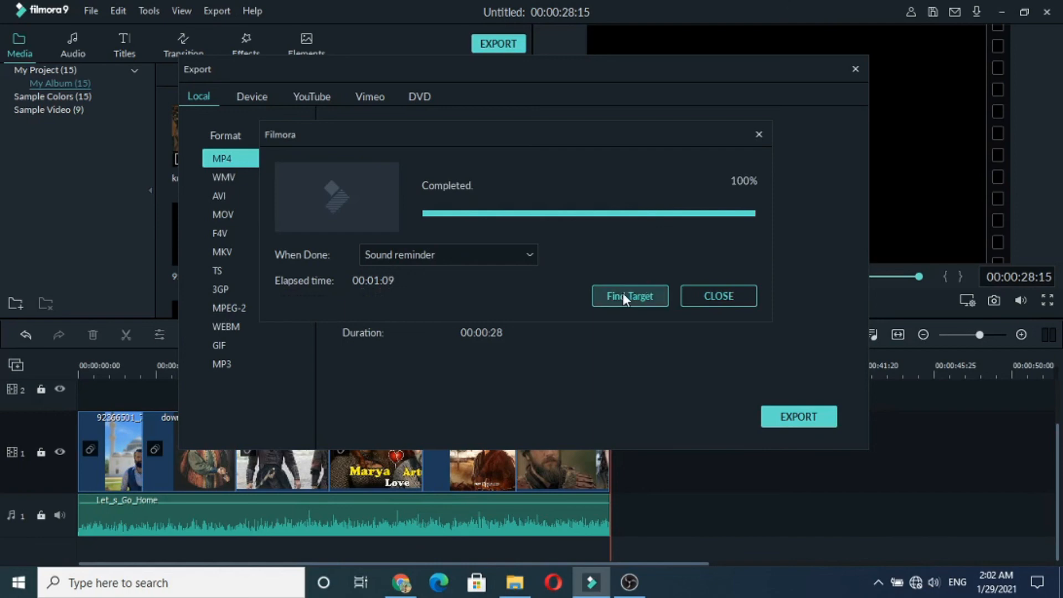
pyautogui.click(622, 292)
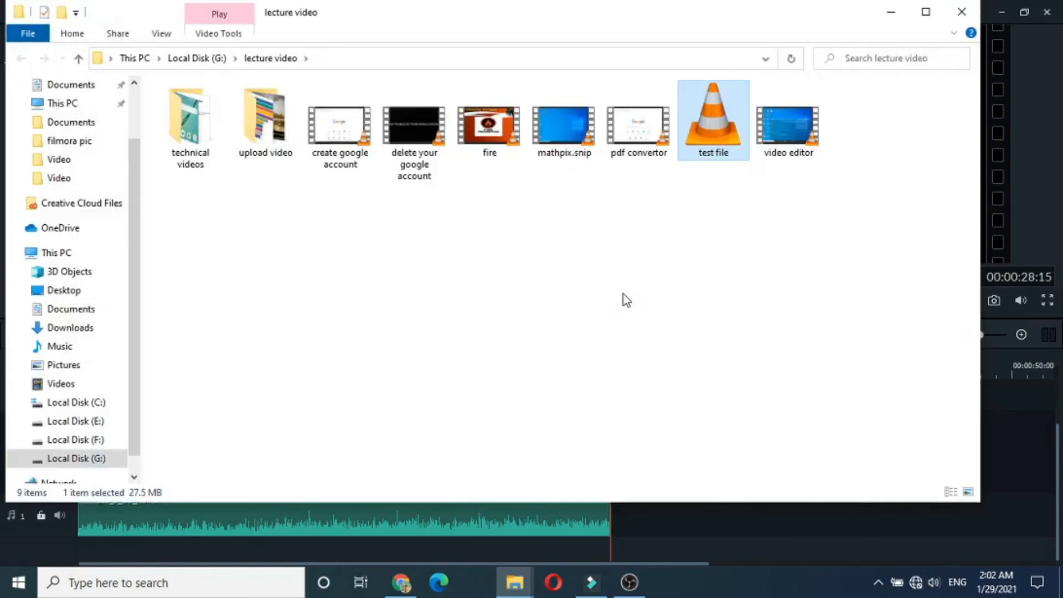
# - Play the exported test file in VLC media player, and close the player, the folder window and the Export dialog
pyautogui.doubleClick(708, 153)
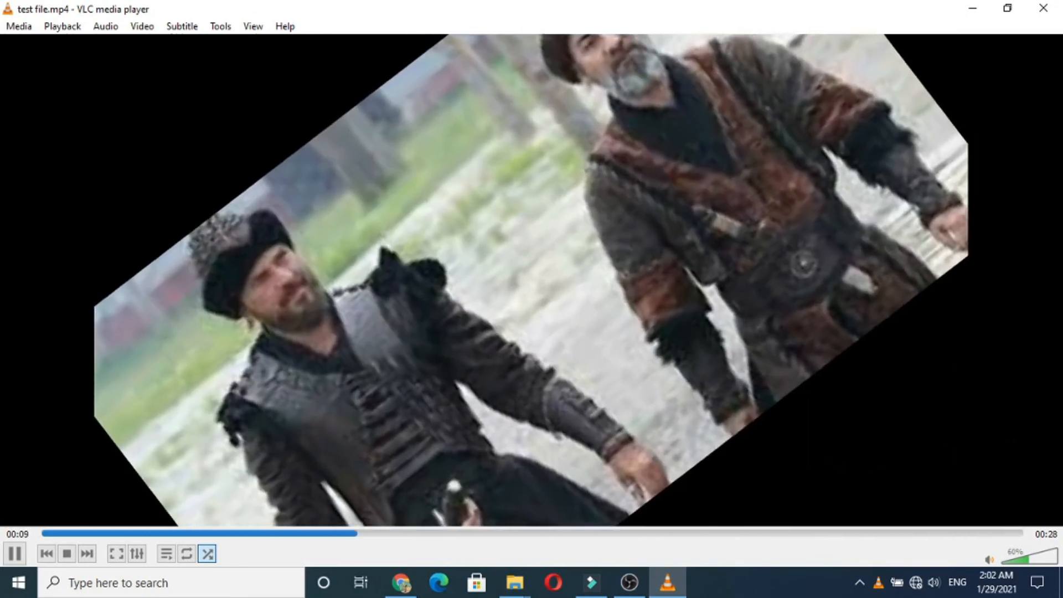
pyautogui.press('space')
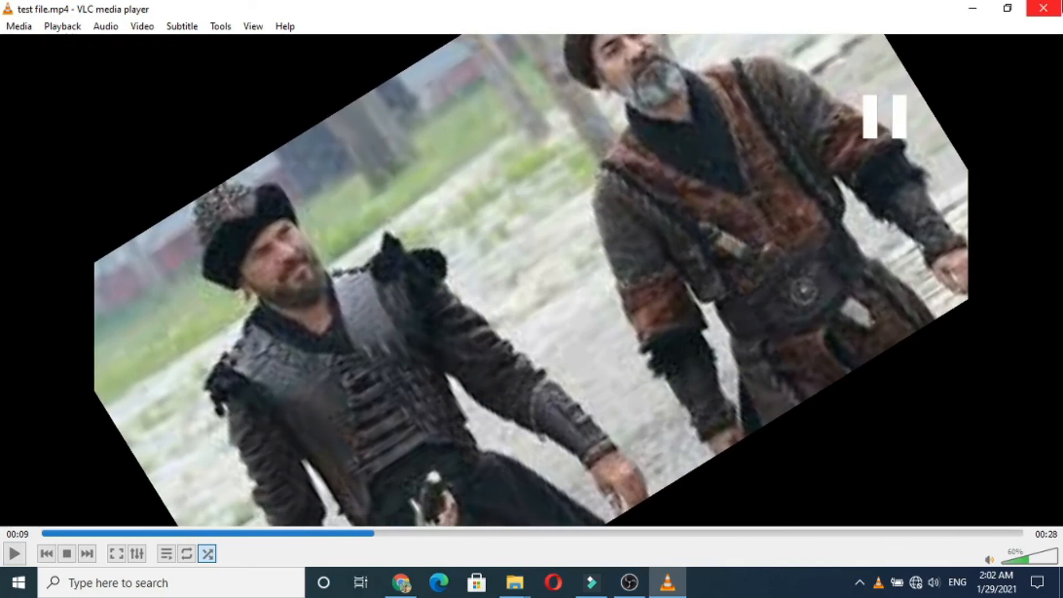
pyautogui.click(1047, 8)
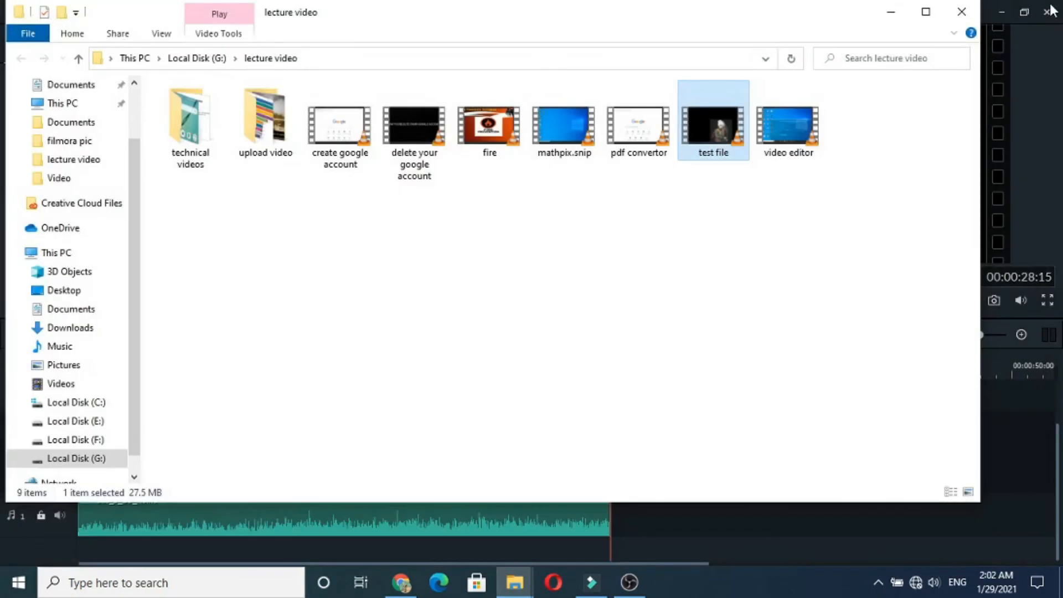
pyautogui.click(962, 12)
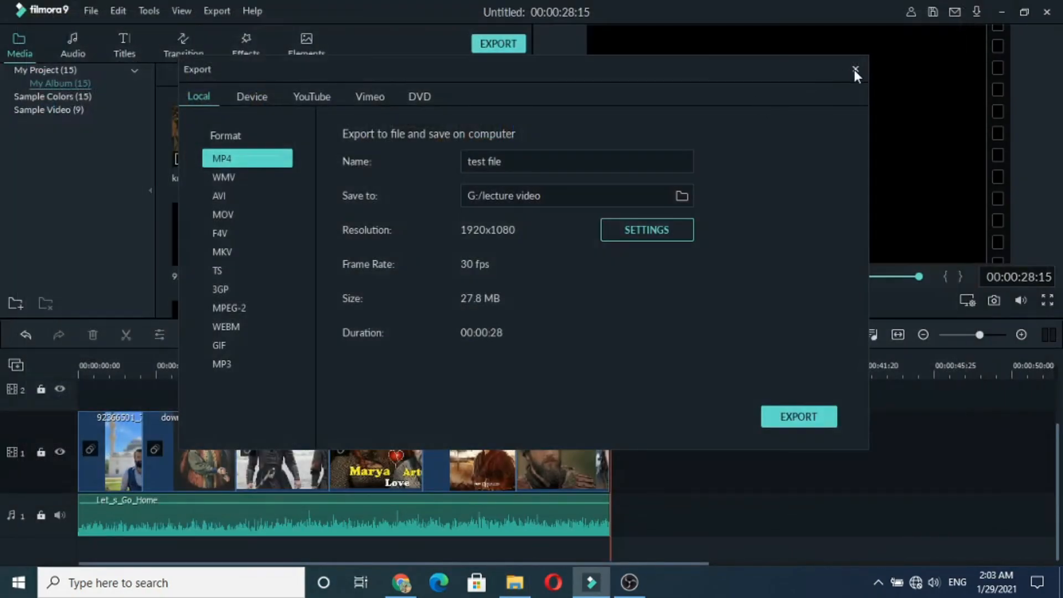
pyautogui.click(855, 69)
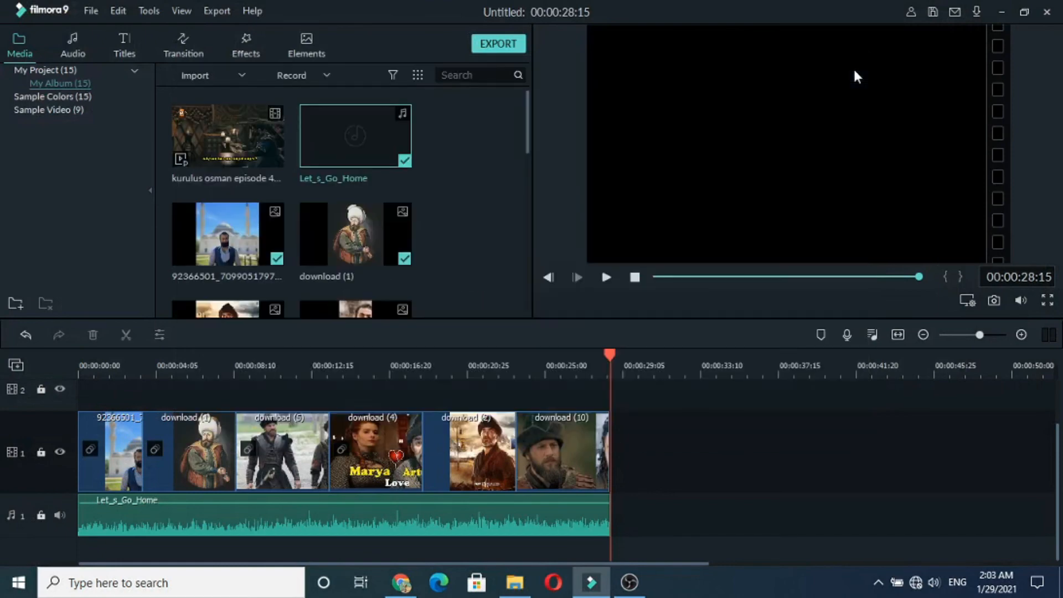